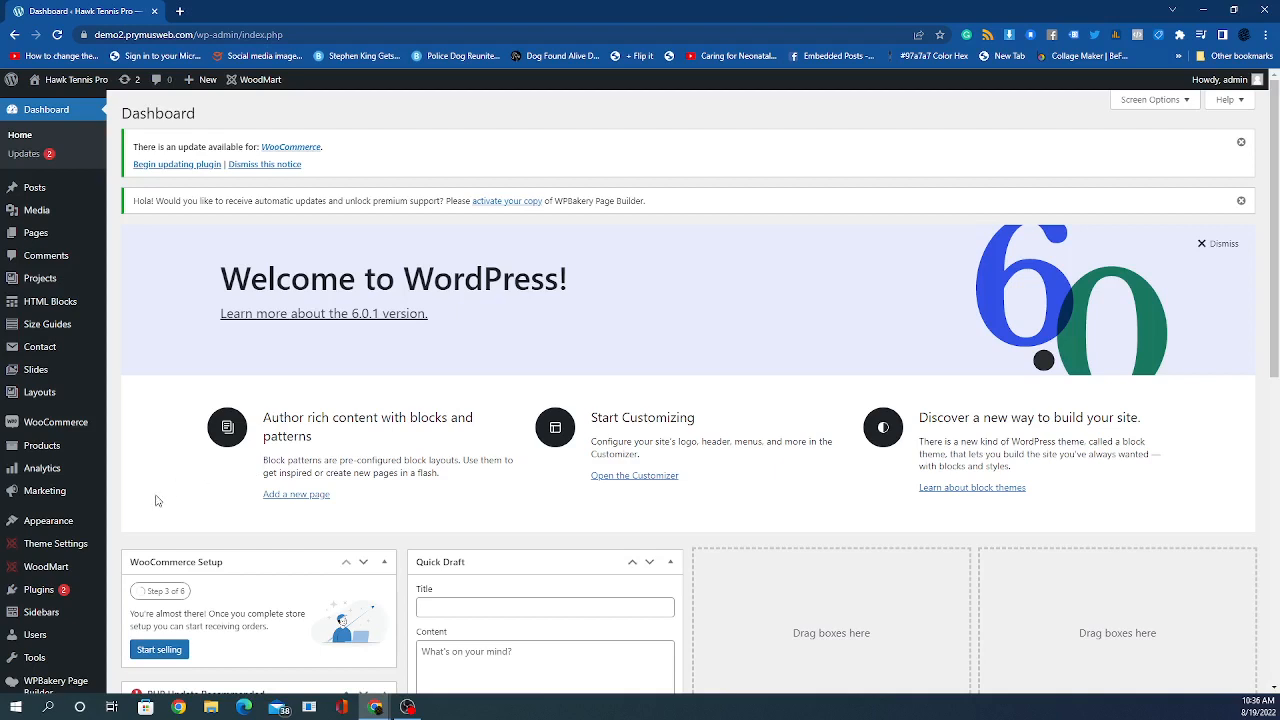
- Start a new WooCommerce product and name it "Babolat Pure Aero 25 Racquet"
mouse_move(53, 450)
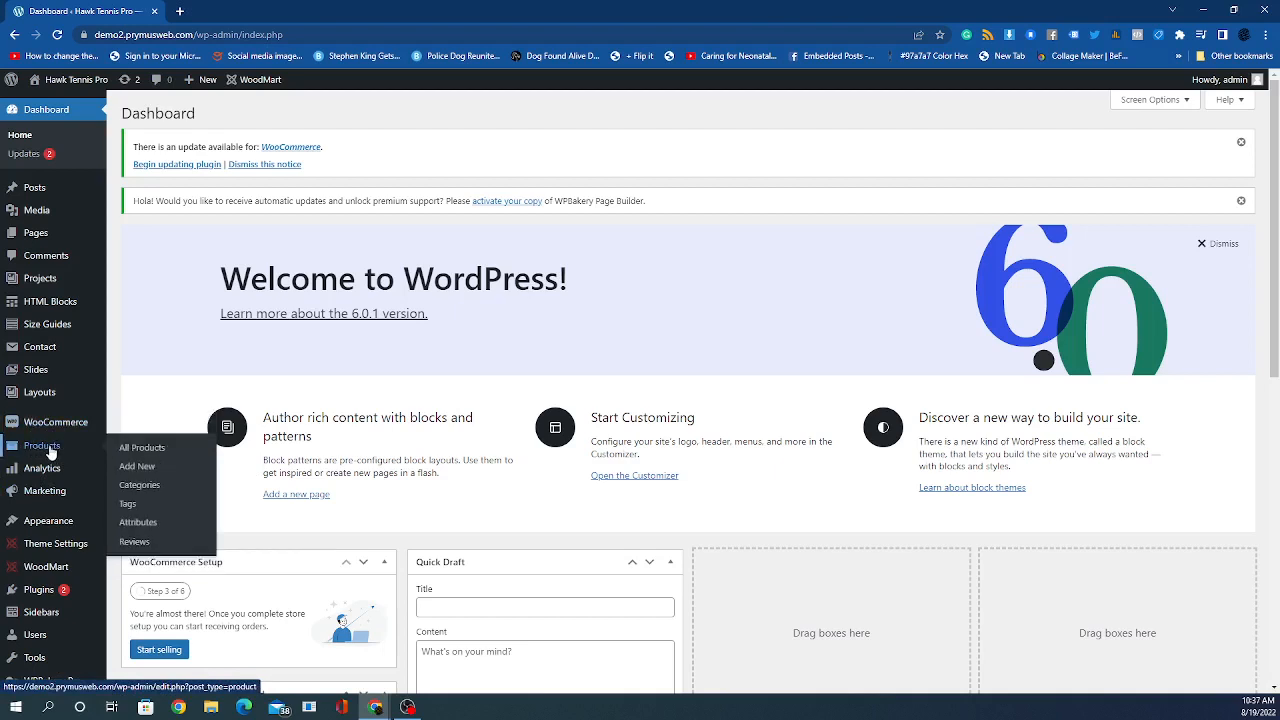
left_click(139, 468)
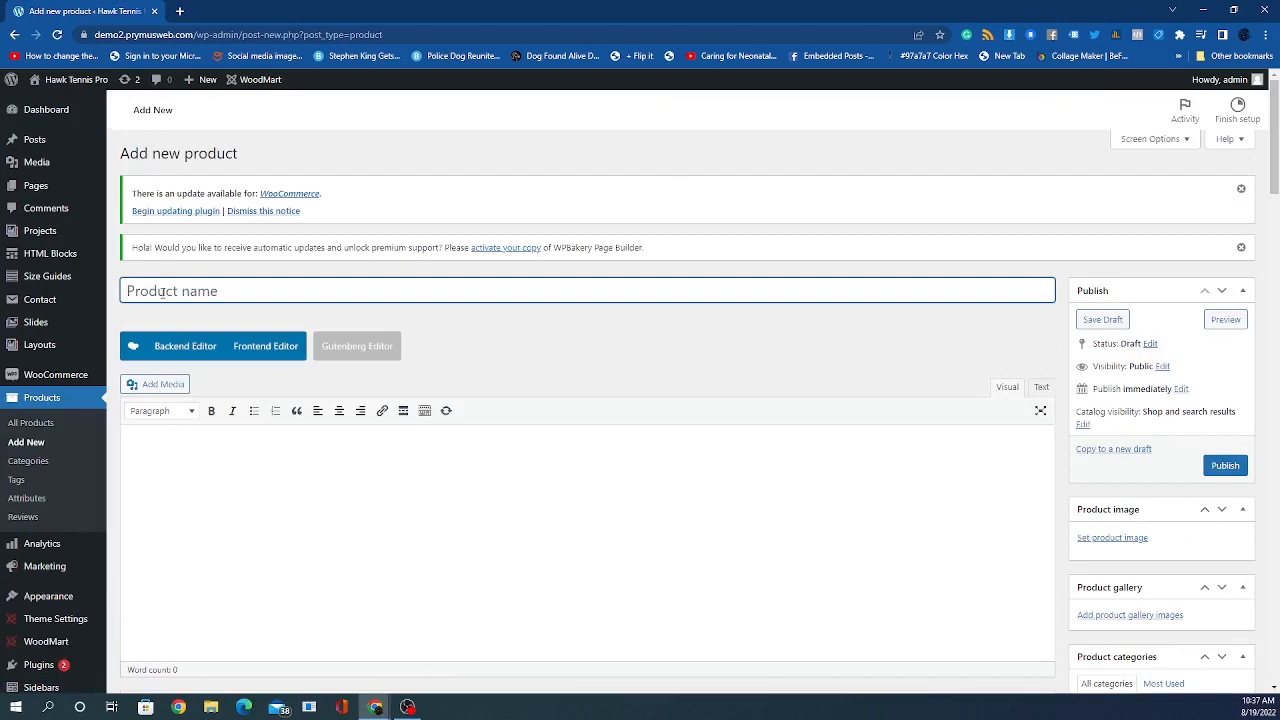
right_click(181, 290)
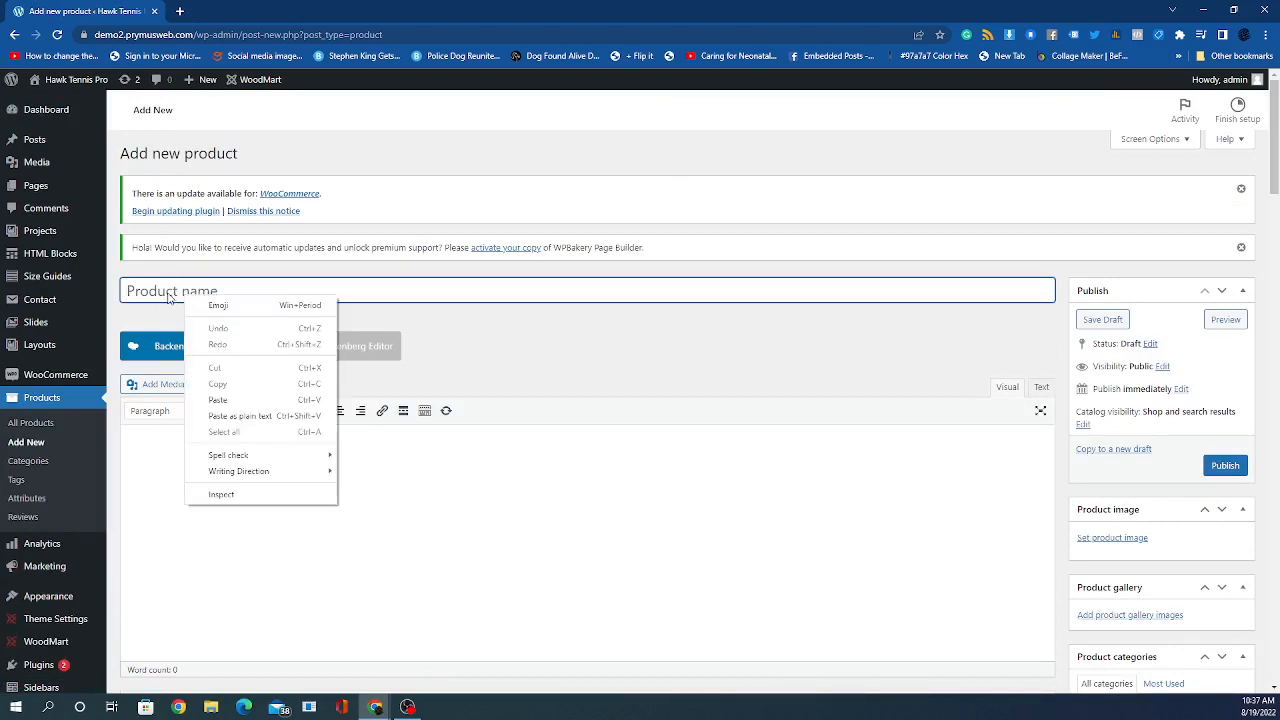
left_click(170, 299)
right_click(172, 291)
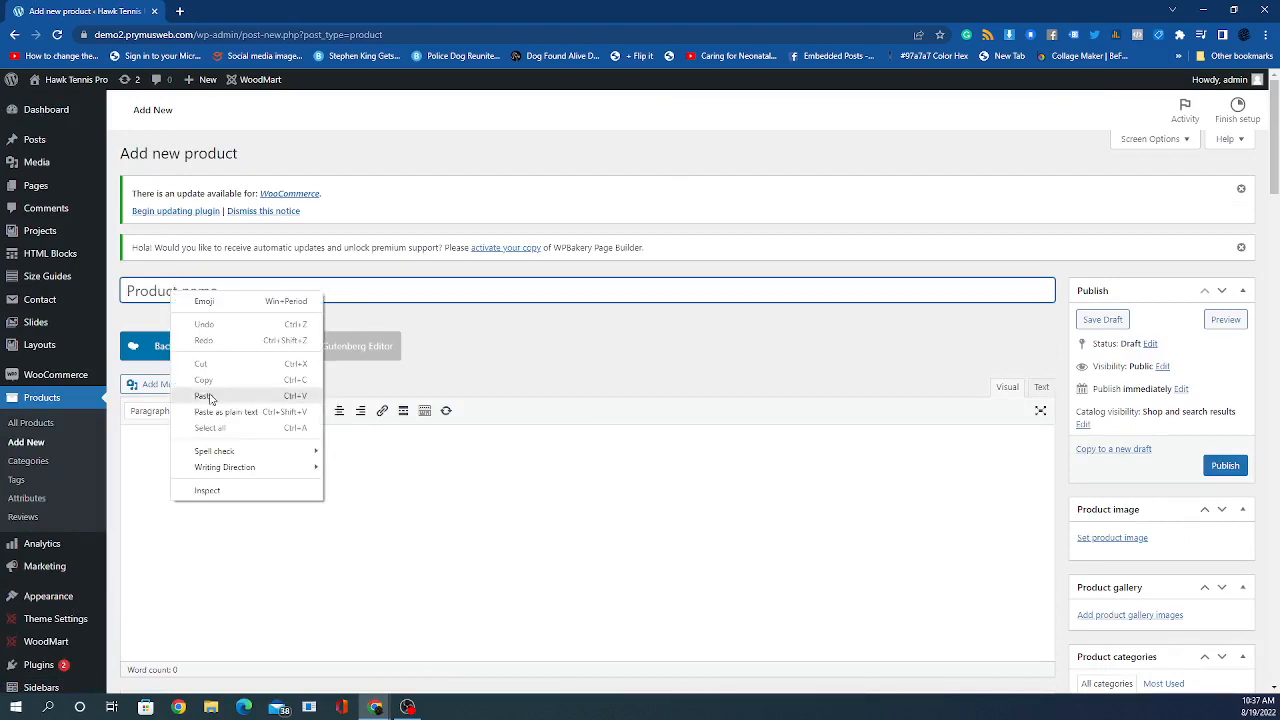
left_click(212, 397)
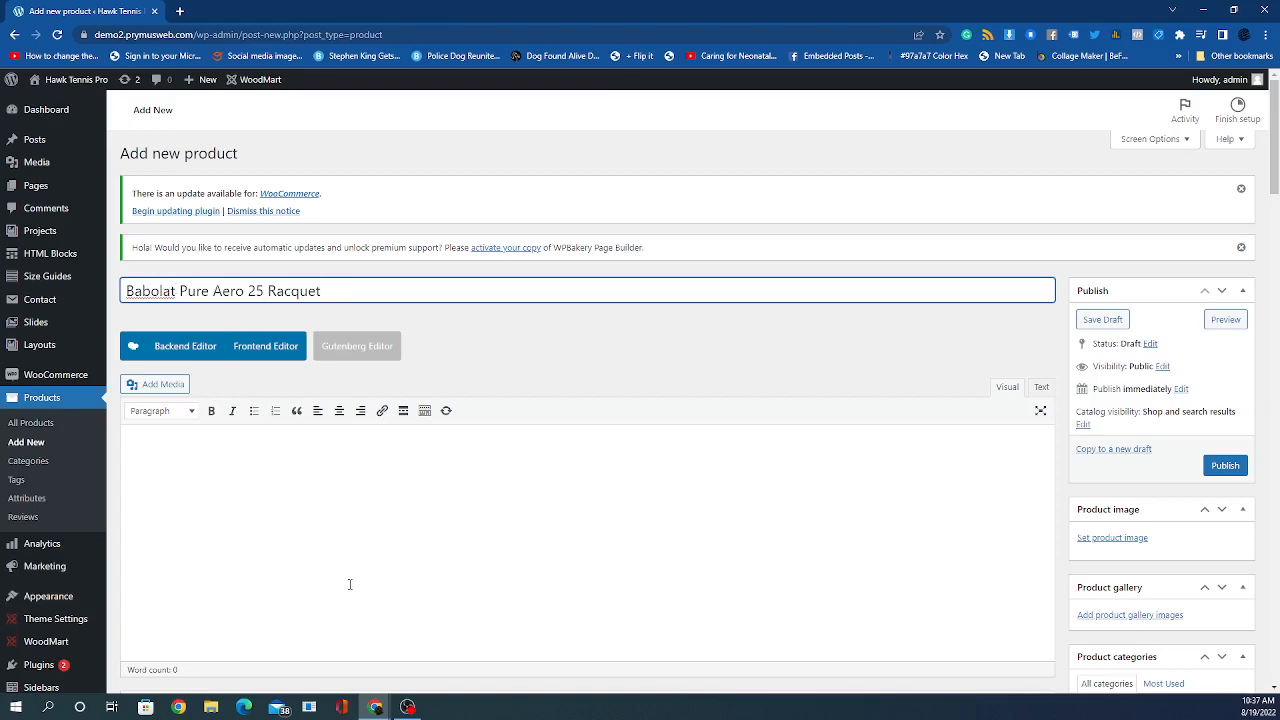
- Examine the new product's main description, short description, and regular and sale price fields
left_click(316, 549)
scroll(316, 549, "down", 2)
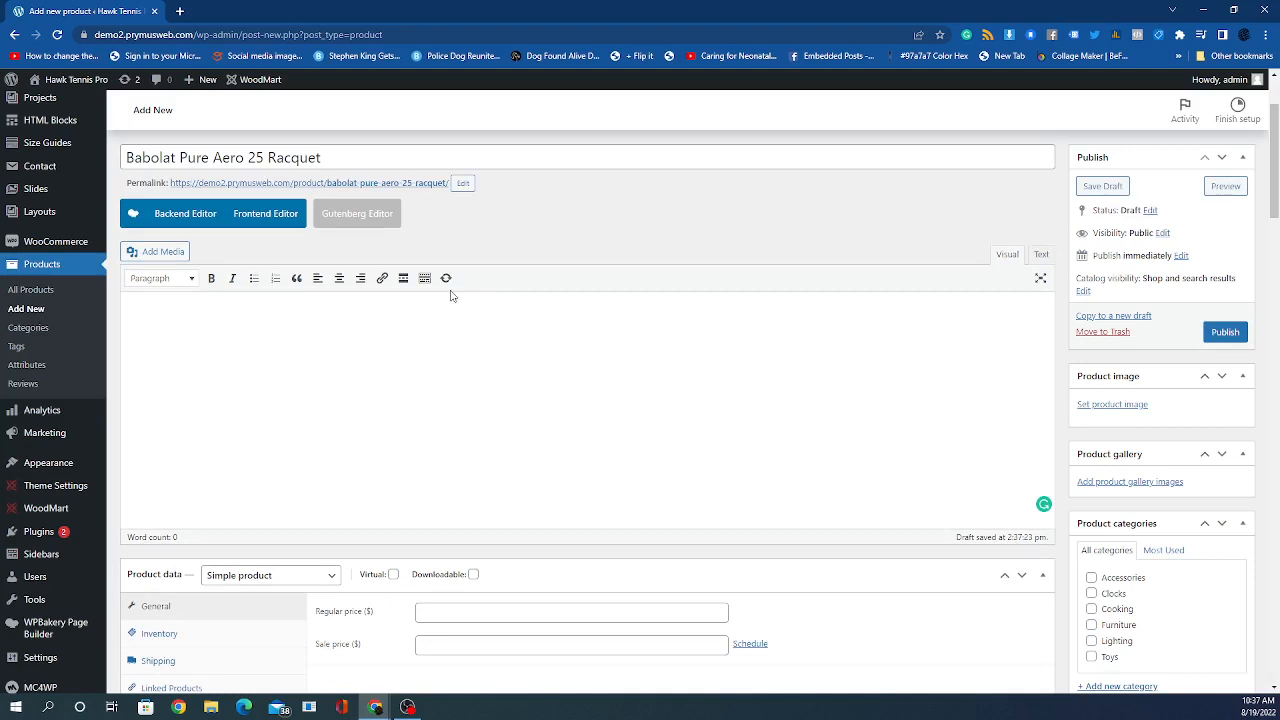
scroll(450, 330, "down", 6)
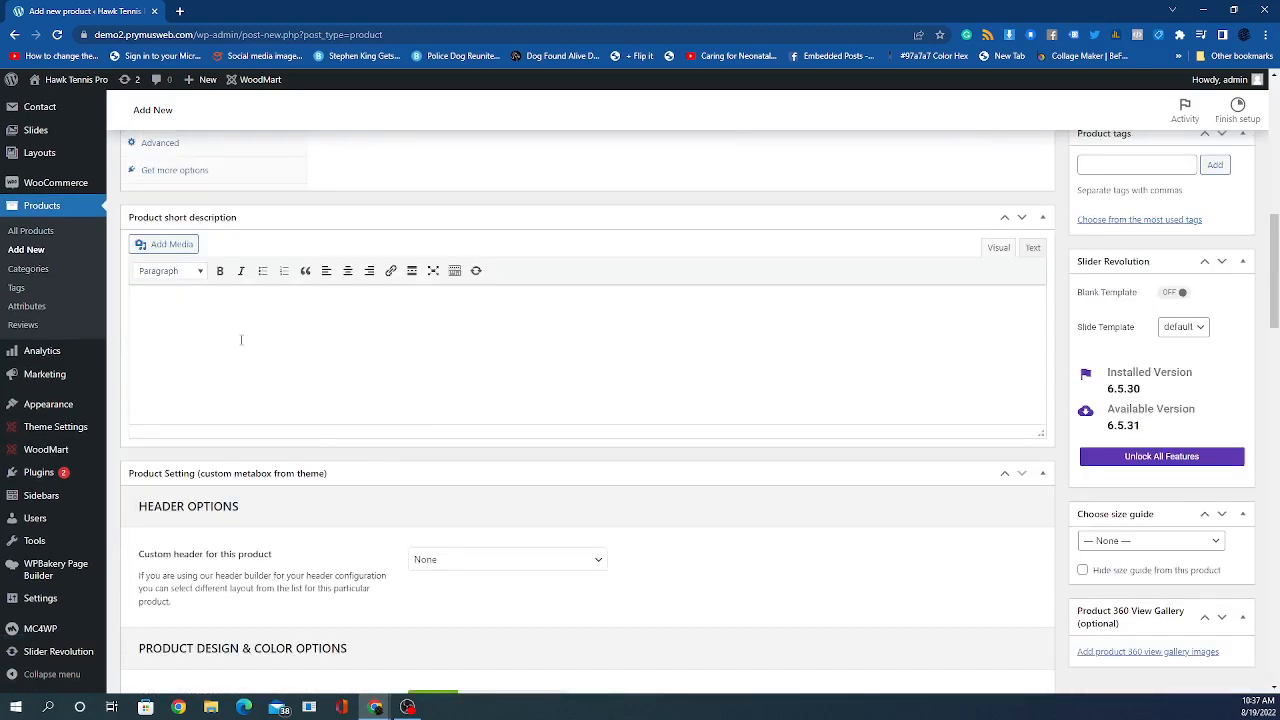
left_click(241, 340)
scroll(344, 343, "up", 7)
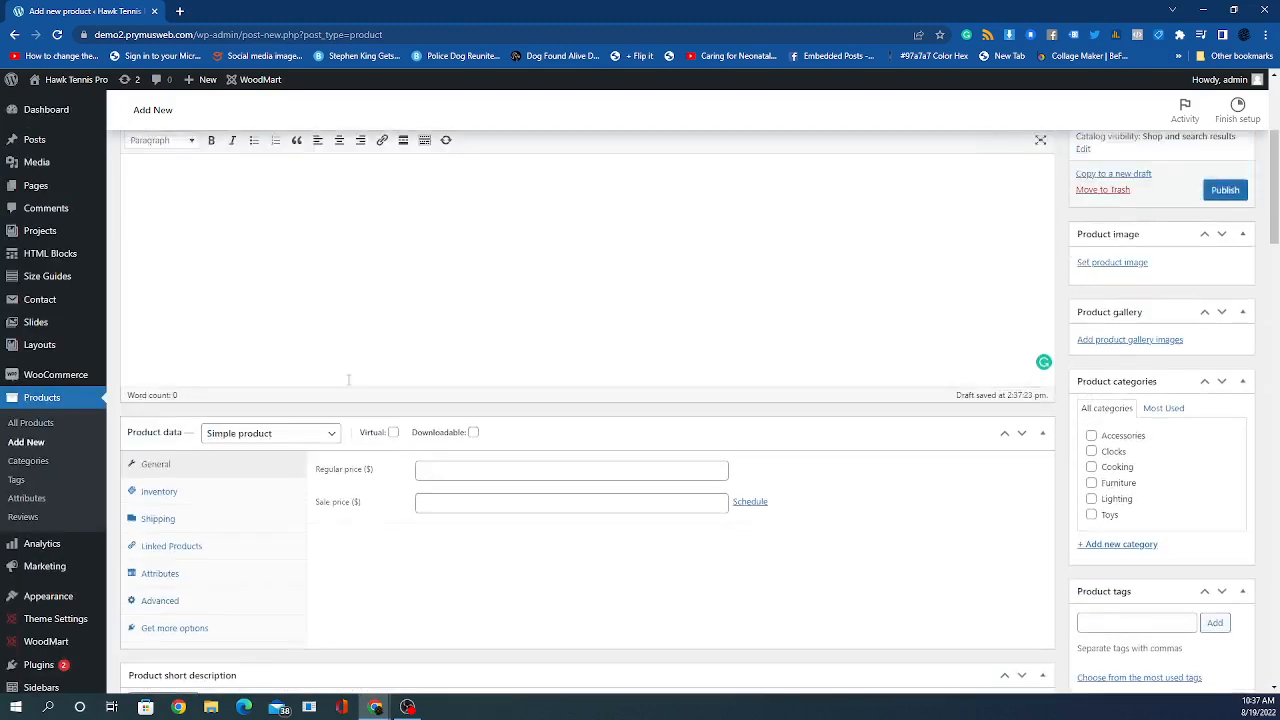
scroll(345, 383, "down", 3)
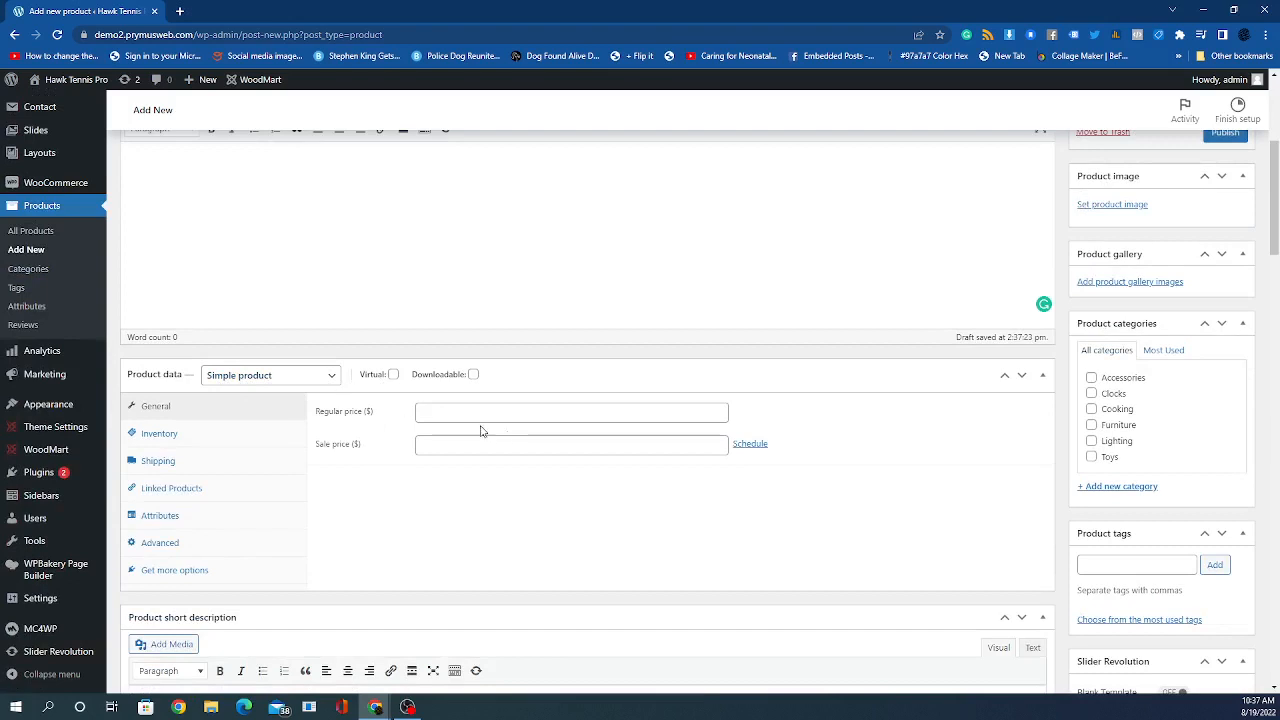
left_click(450, 410)
left_click(410, 489)
left_click(431, 411)
left_click(443, 447)
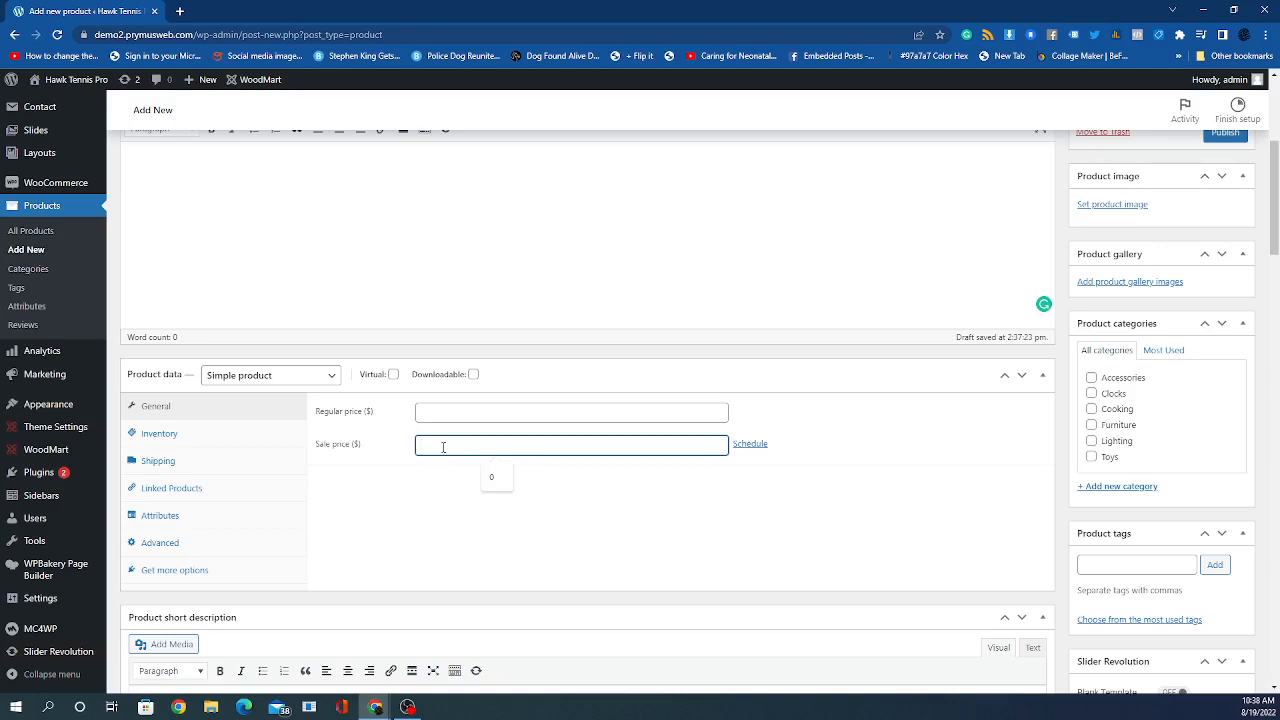
left_click(391, 503)
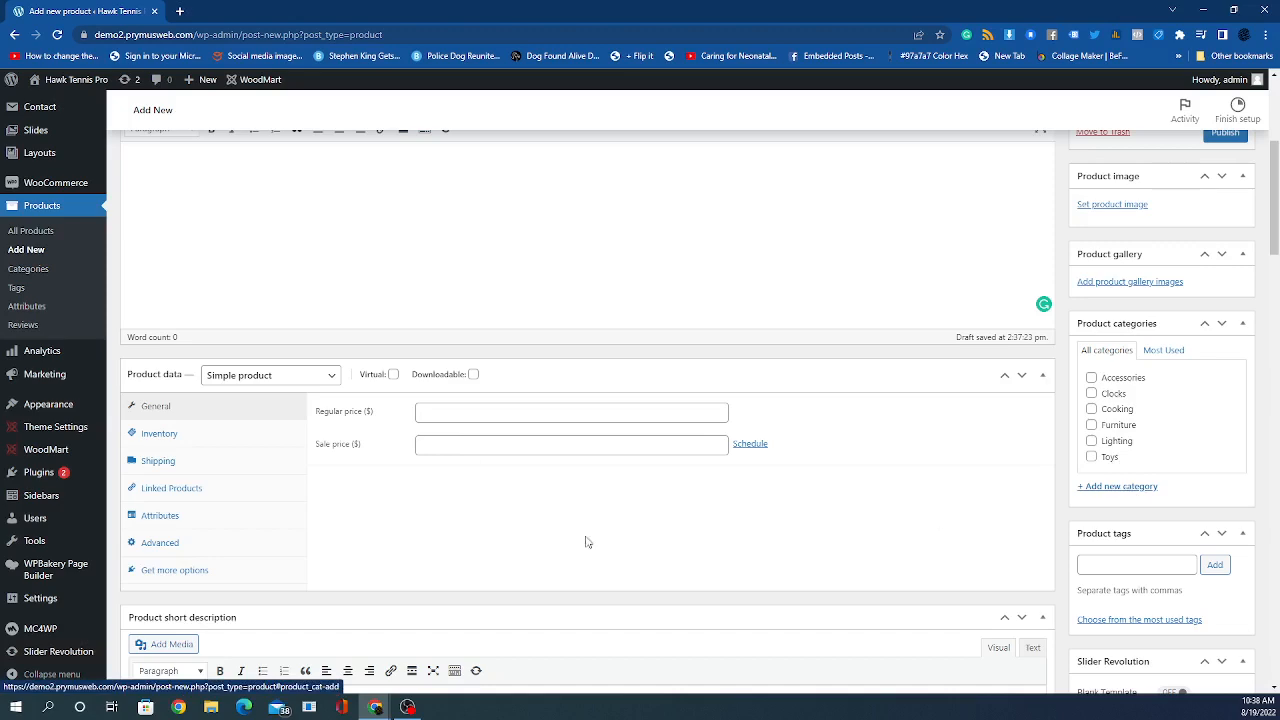
- Examine the product tags, slider, size guide and 360 view gallery boxes, and the header options in the product settings
scroll(1040, 430, "down", 2)
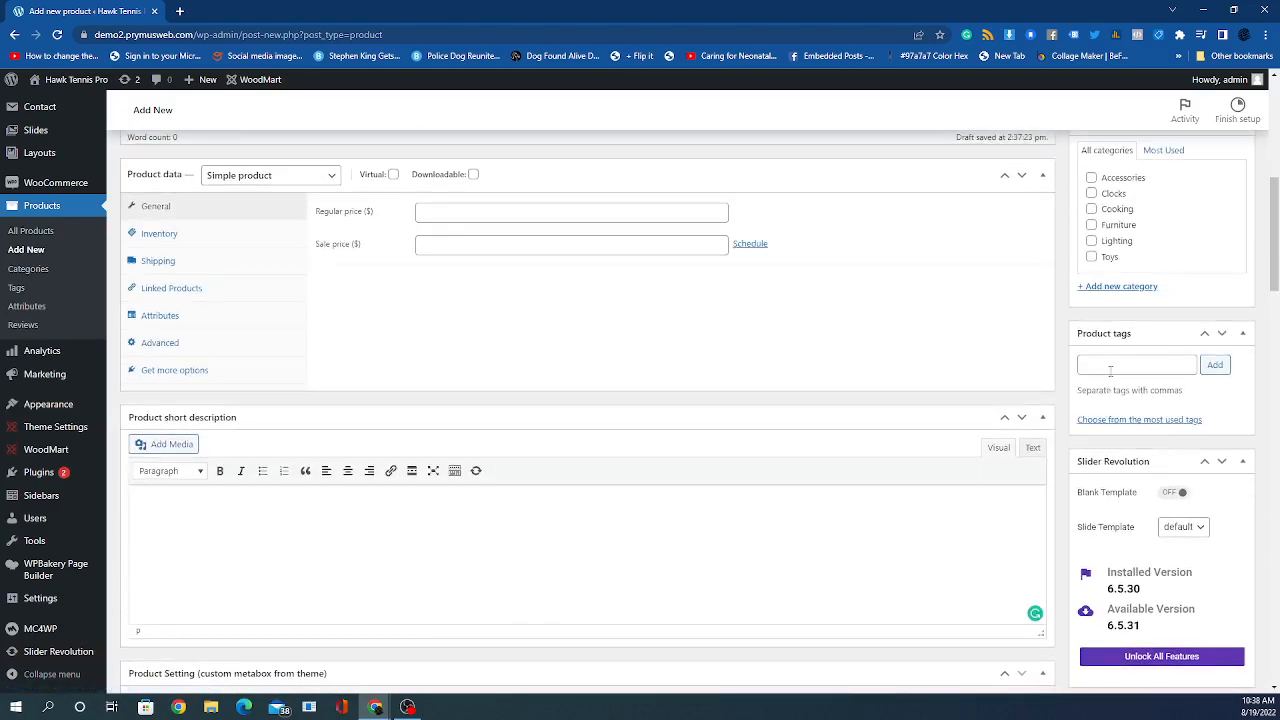
scroll(810, 443, "down", 3)
scroll(810, 443, "down", 2)
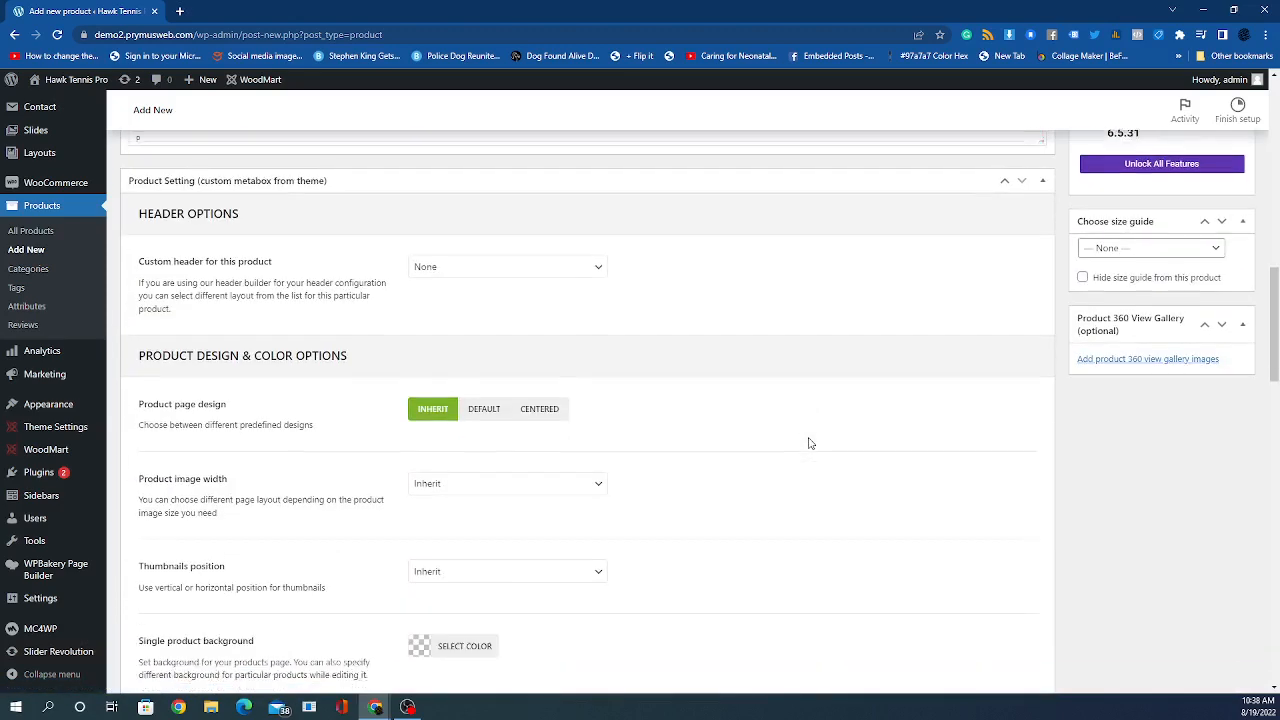
scroll(810, 443, "up", 2)
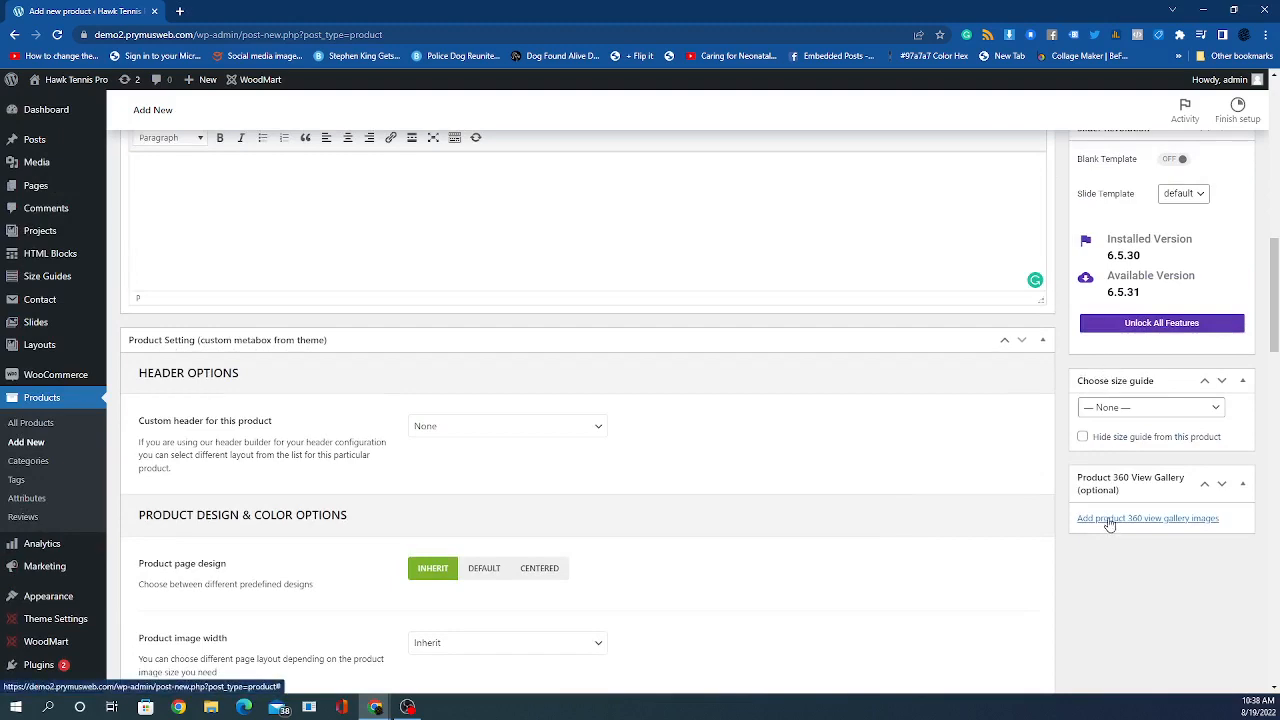
scroll(1125, 513, "up", 1)
scroll(1125, 513, "up", 2)
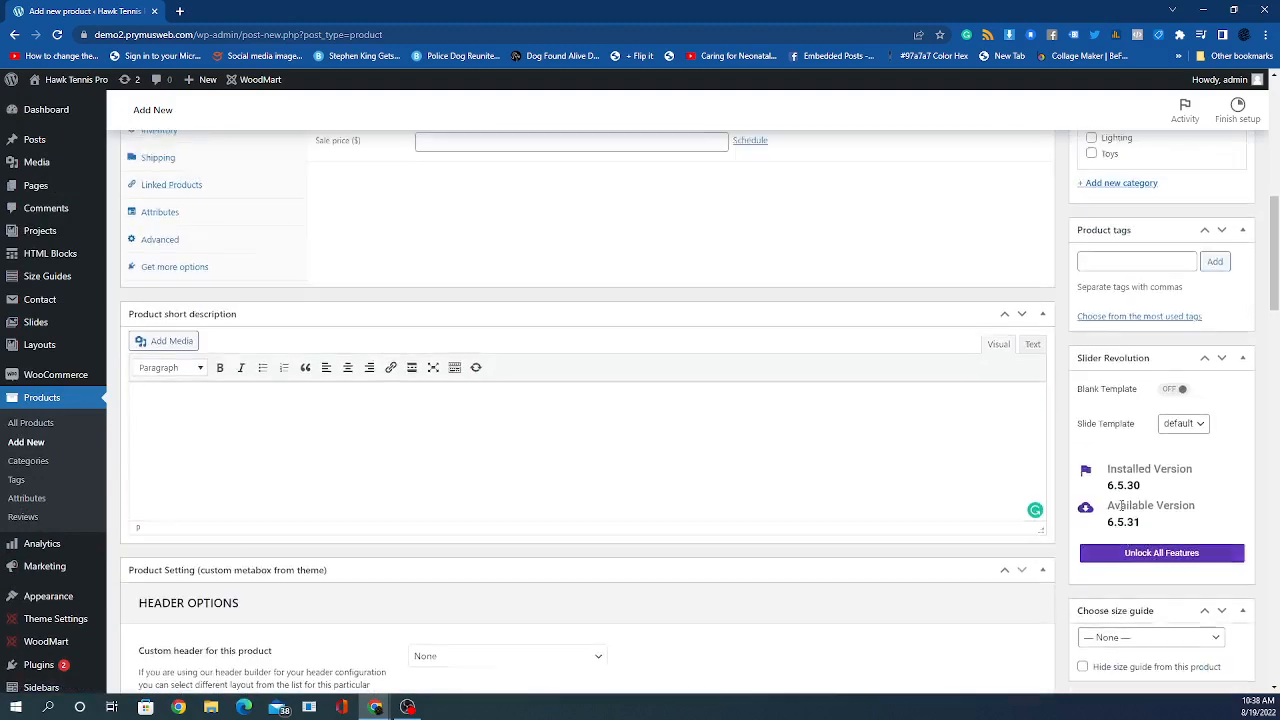
scroll(1130, 480, "down", 4)
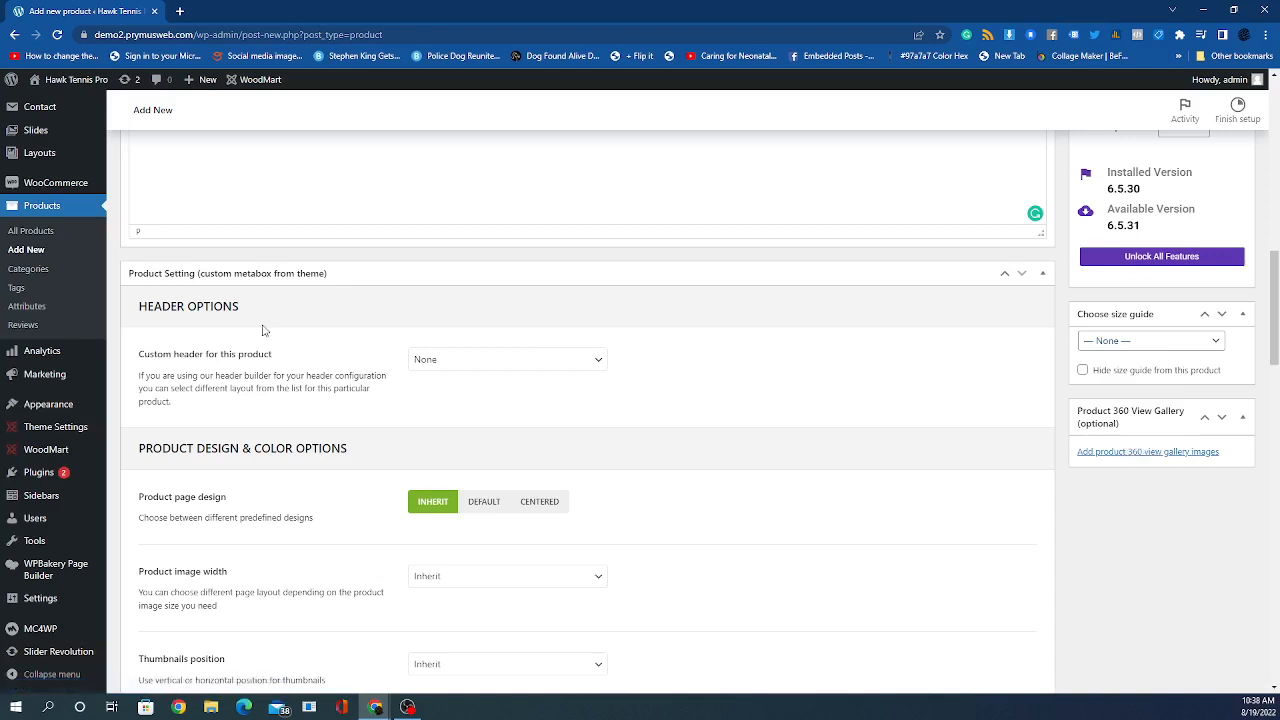
scroll(266, 330, "down", 1)
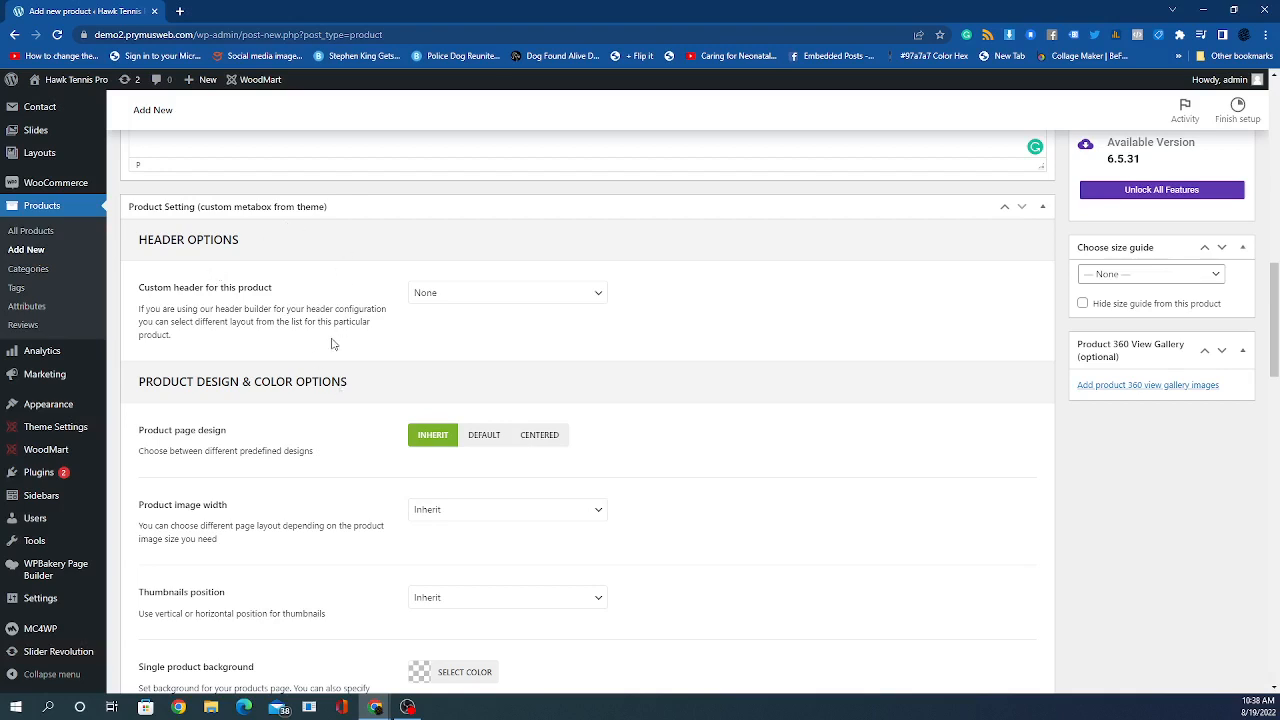
scroll(333, 362, "down", 1)
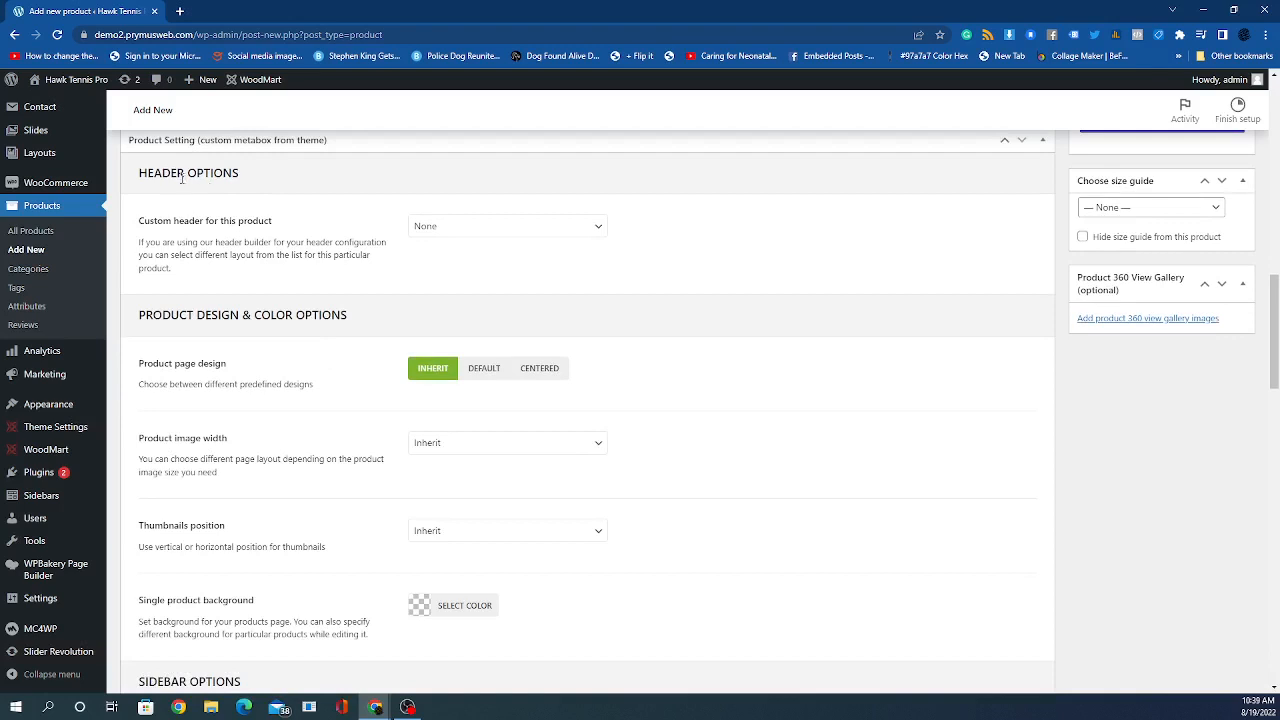
left_click_drag(144, 174, 254, 176)
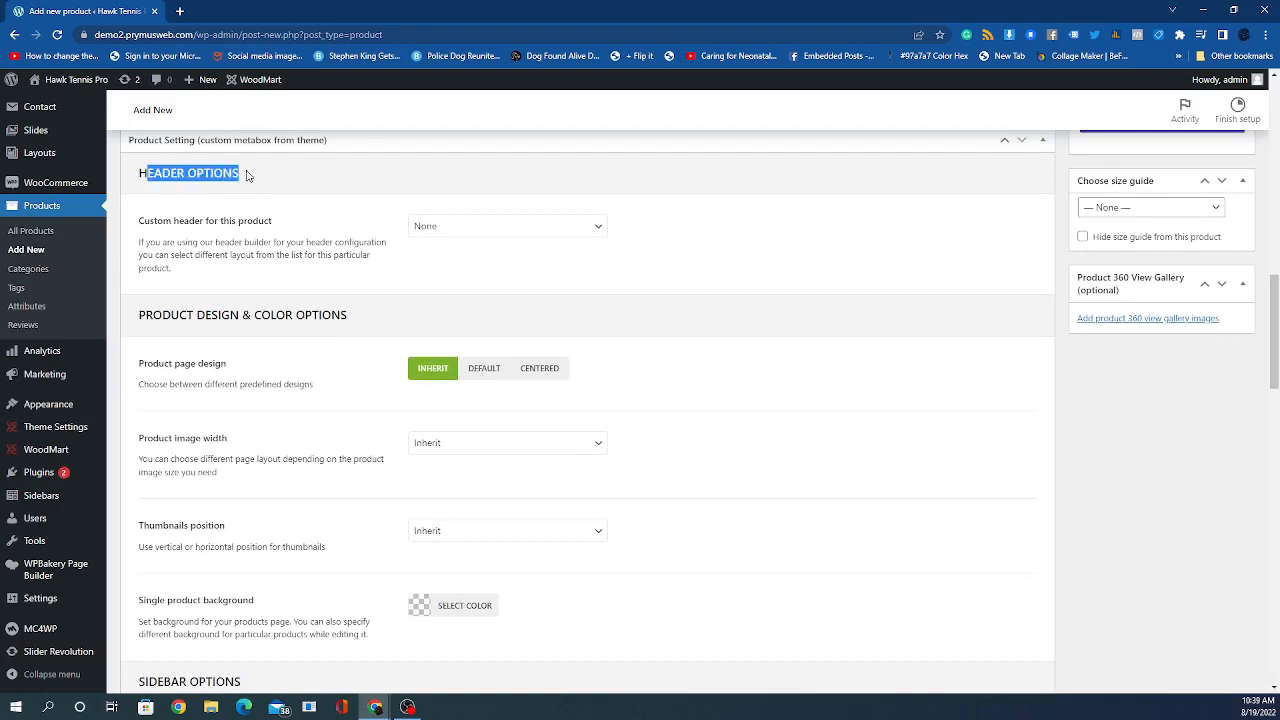
left_click(179, 187)
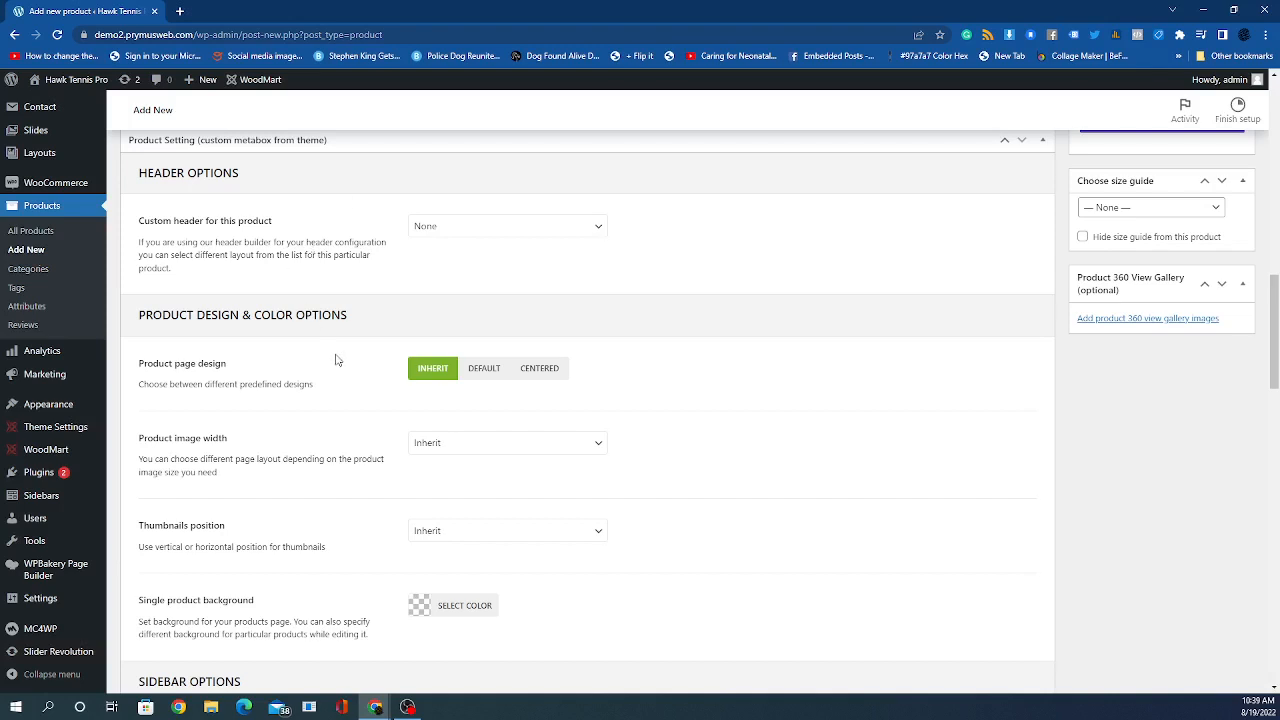
- Examine the design, sidebar, extra content, tab and extra options in the theme's product settings
scroll(377, 431, "down", 5)
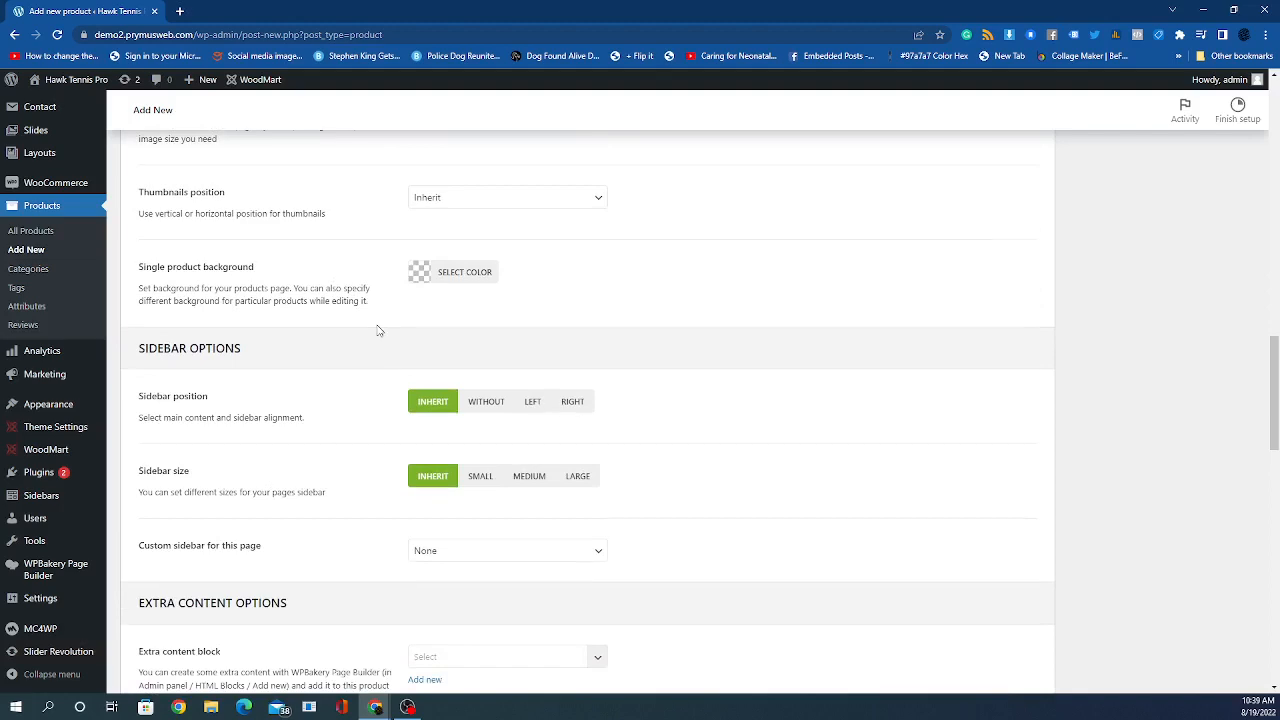
scroll(385, 335, "down", 5)
scroll(303, 483, "down", 3)
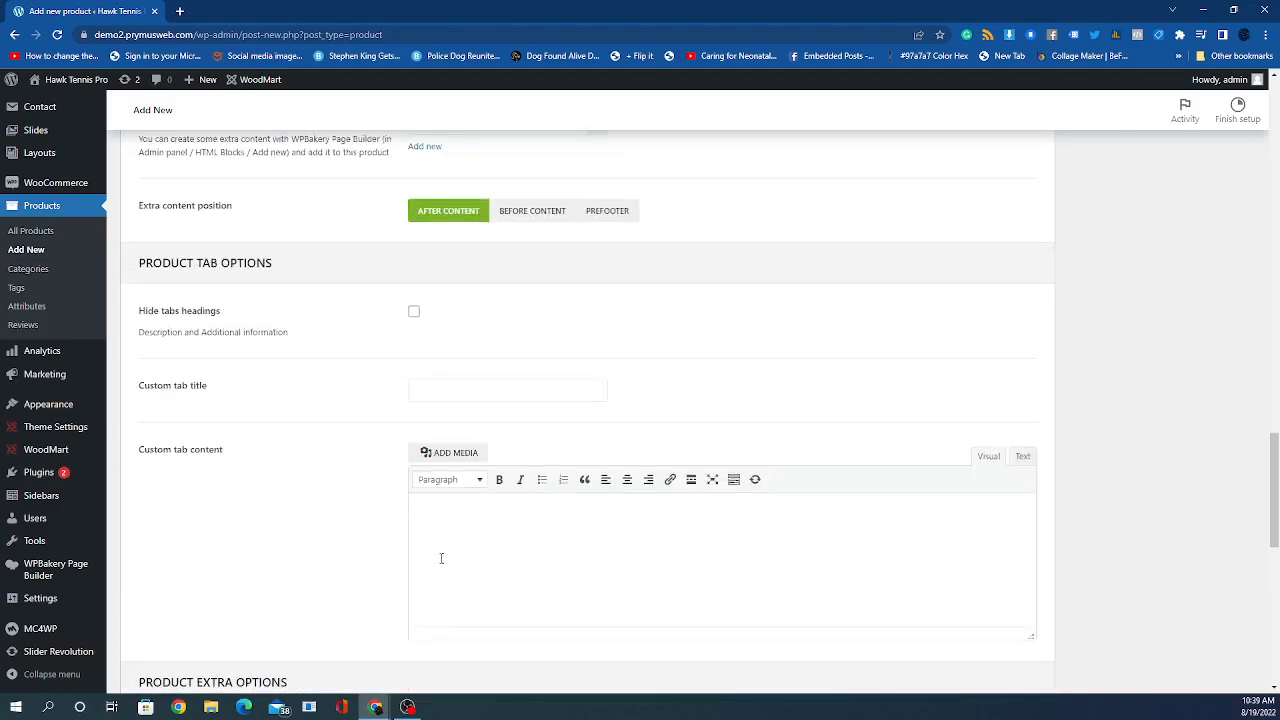
scroll(271, 454, "down", 2)
scroll(300, 503, "down", 8)
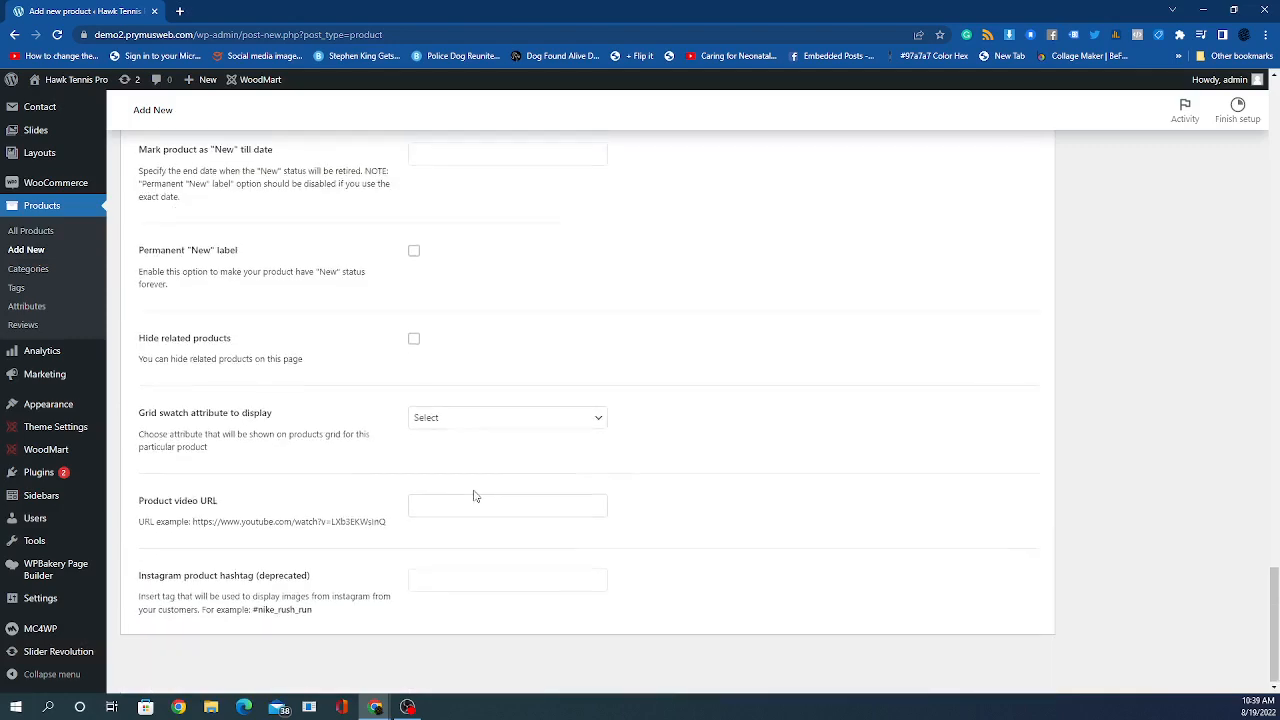
scroll(473, 505, "up", 15)
scroll(475, 516, "up", 10)
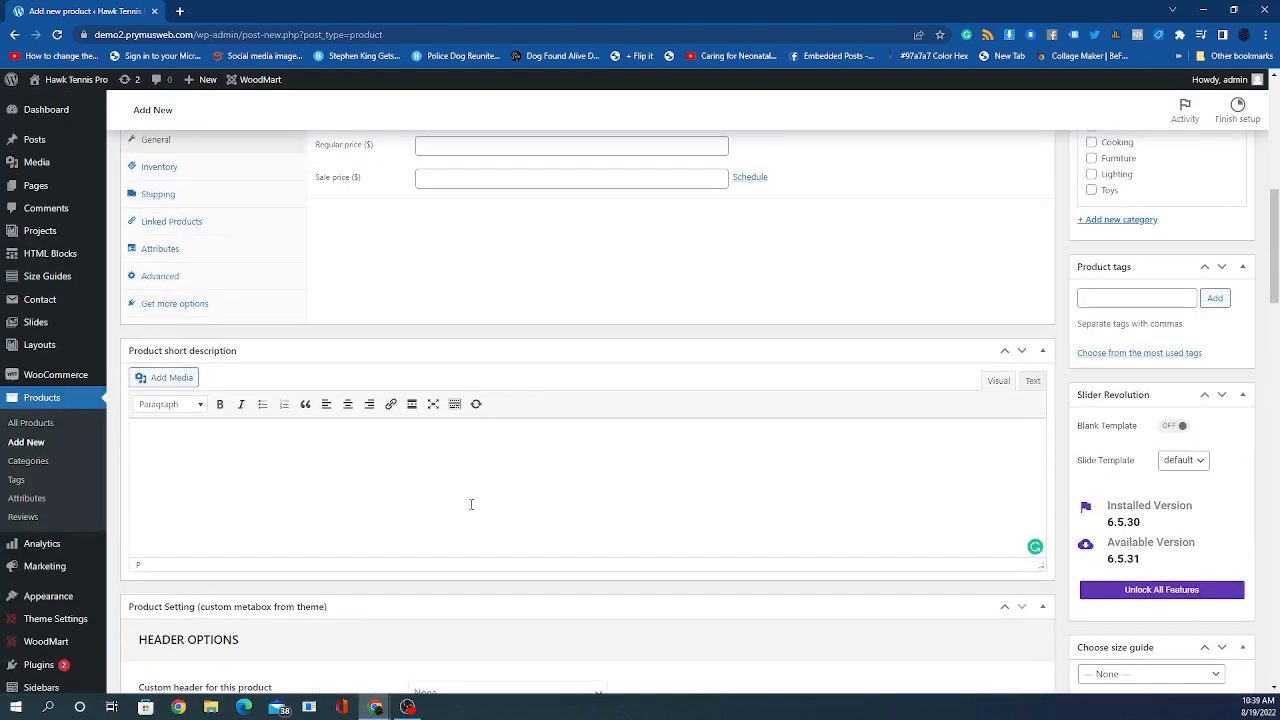
scroll(469, 511, "up", 6)
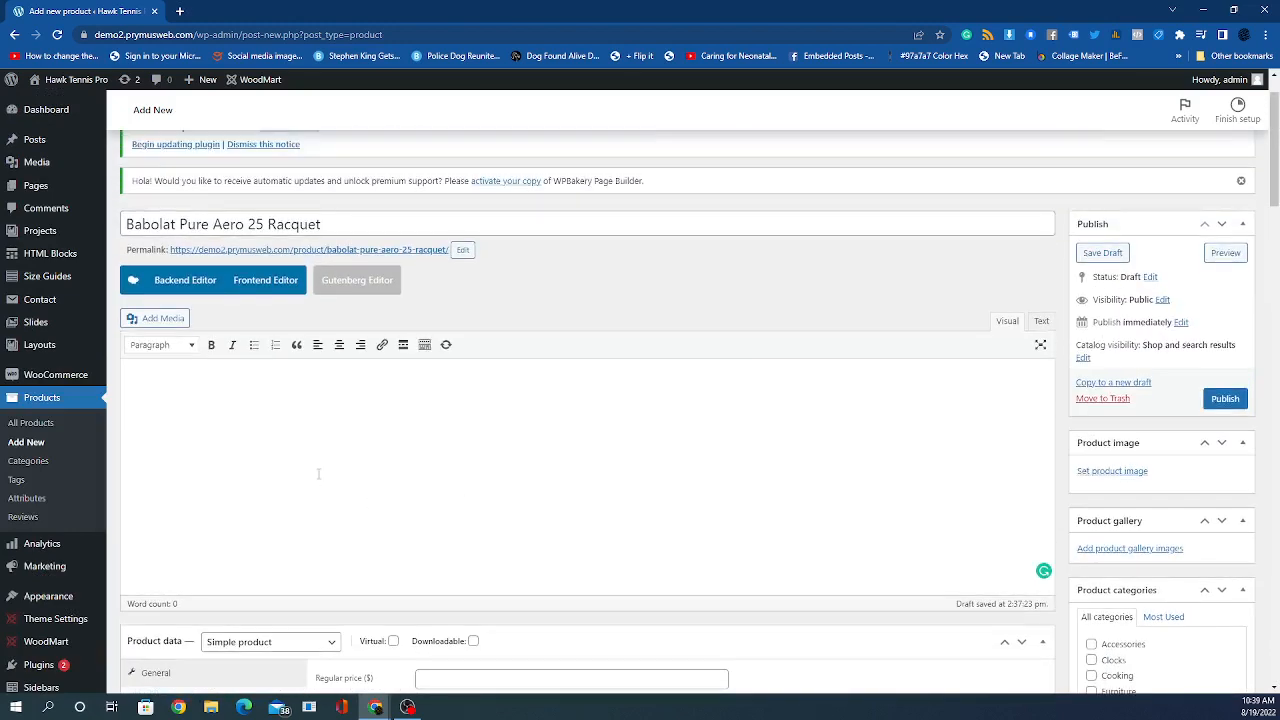
- Paste the copied racquet text starting "With its "best of class" combination of speed" into the main product description
left_click(343, 467)
right_click(178, 418)
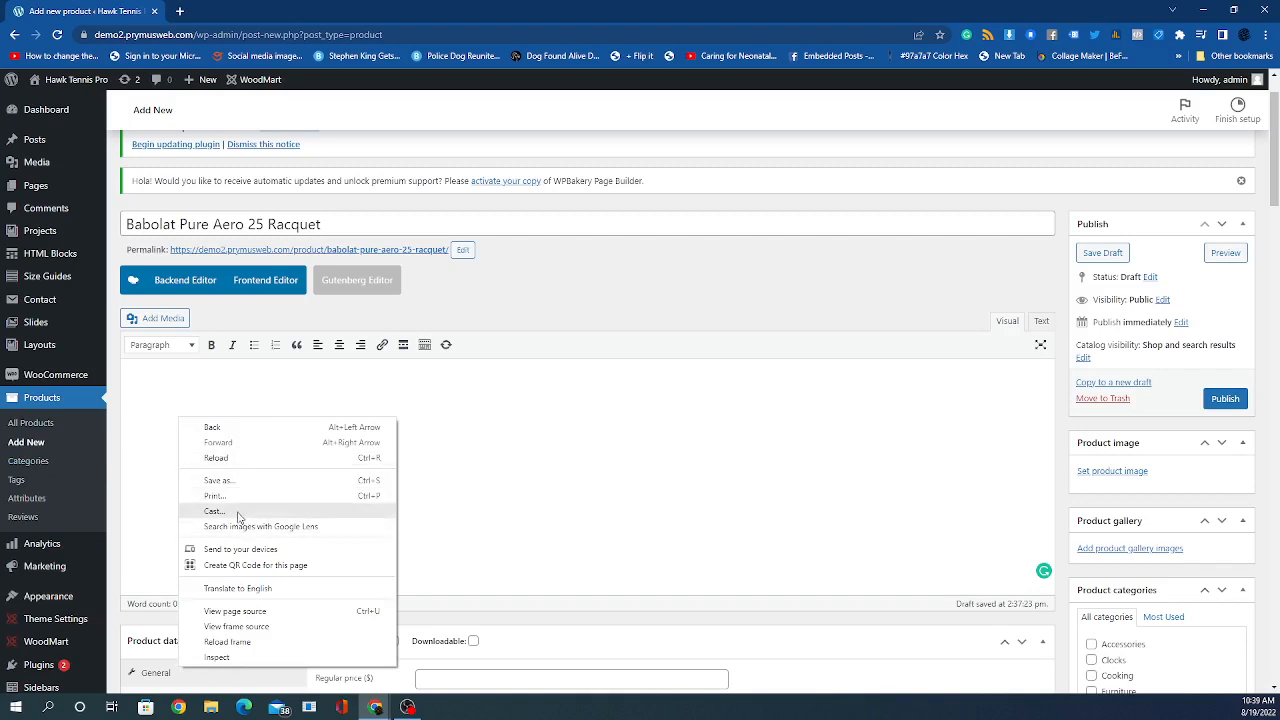
left_click(157, 398)
right_click(157, 390)
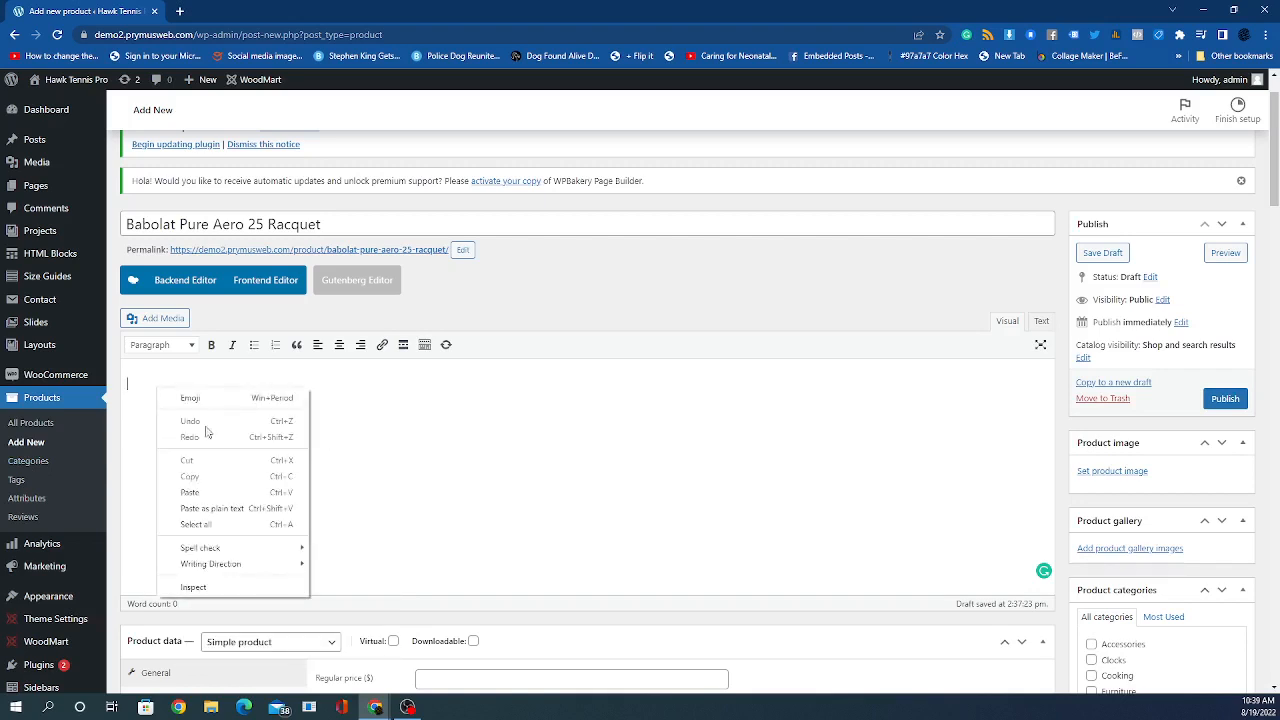
left_click(214, 489)
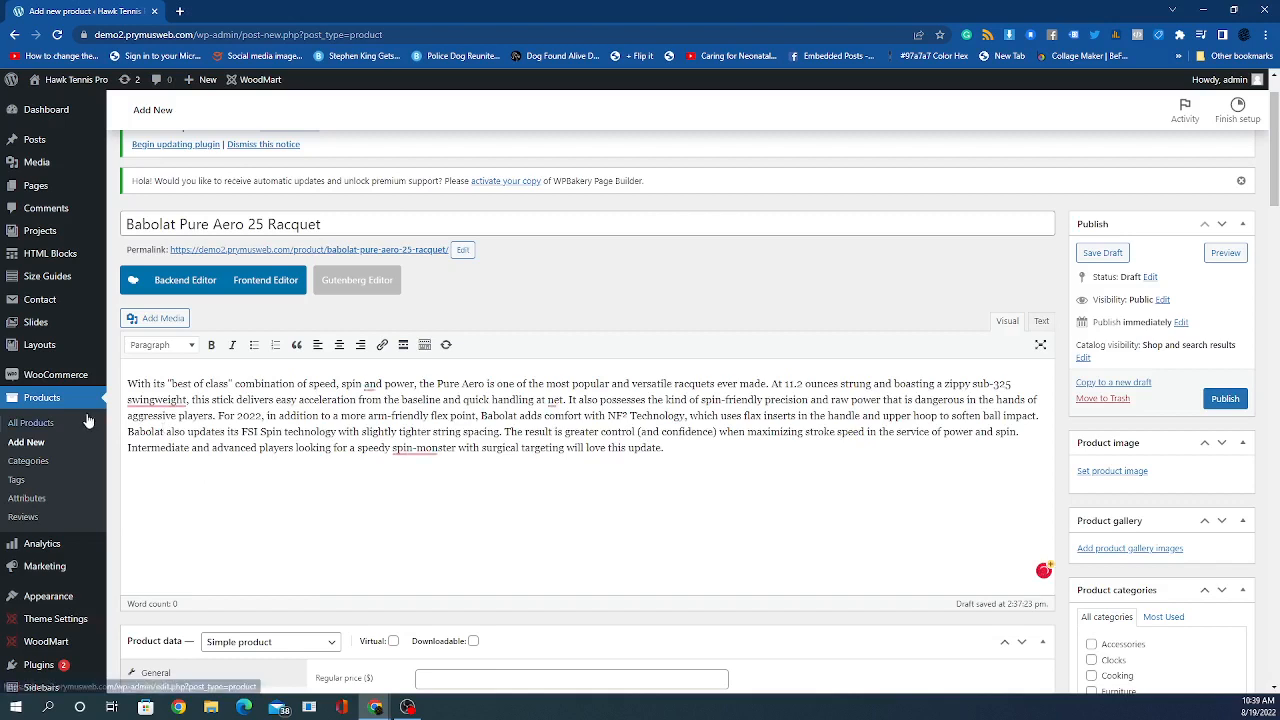
- Accept the writing corrections "swing weight", "spin, and", "the net" and "spin monster" in the product description
mouse_move(150, 399)
left_click(160, 424)
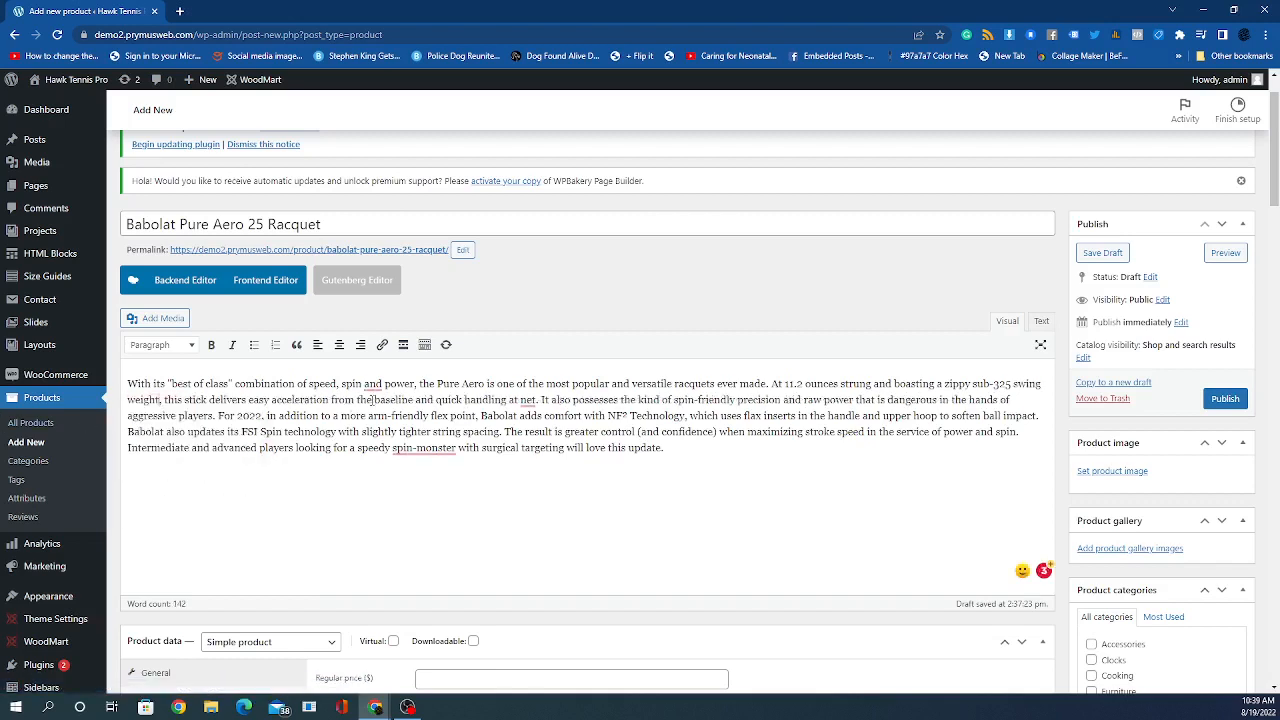
mouse_move(373, 389)
left_click(378, 417)
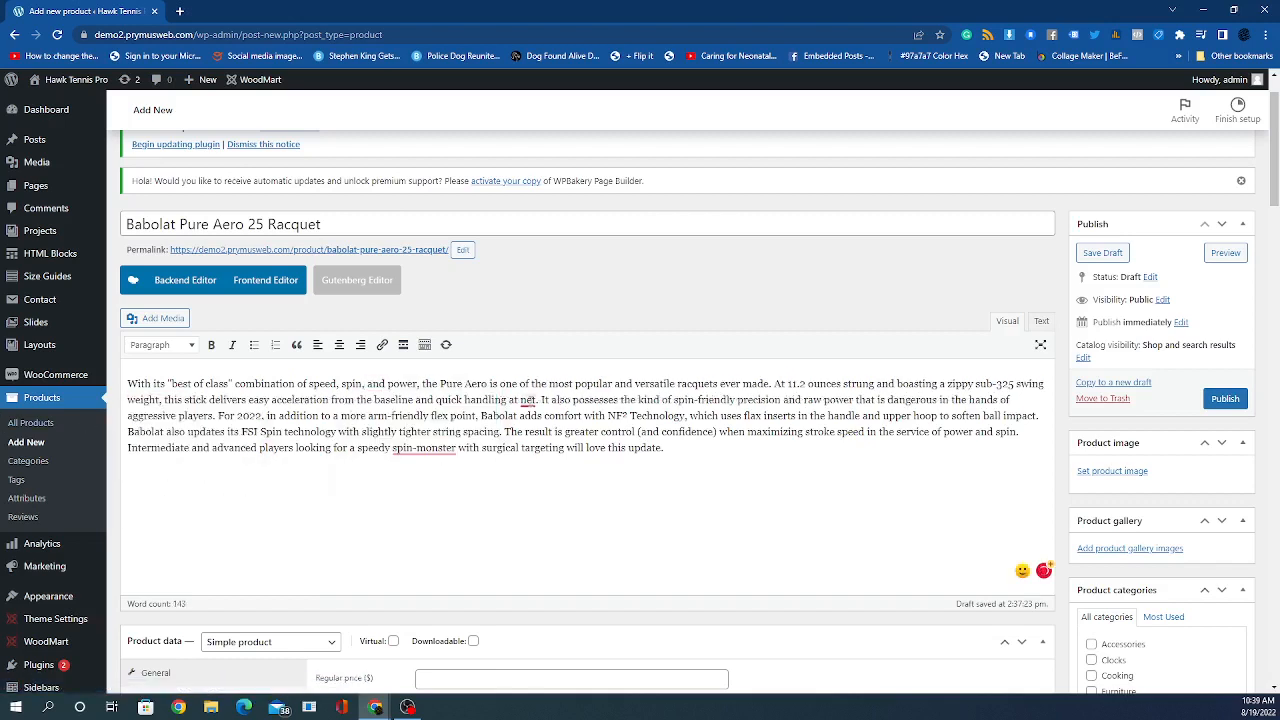
mouse_move(528, 400)
left_click(512, 428)
mouse_move(423, 448)
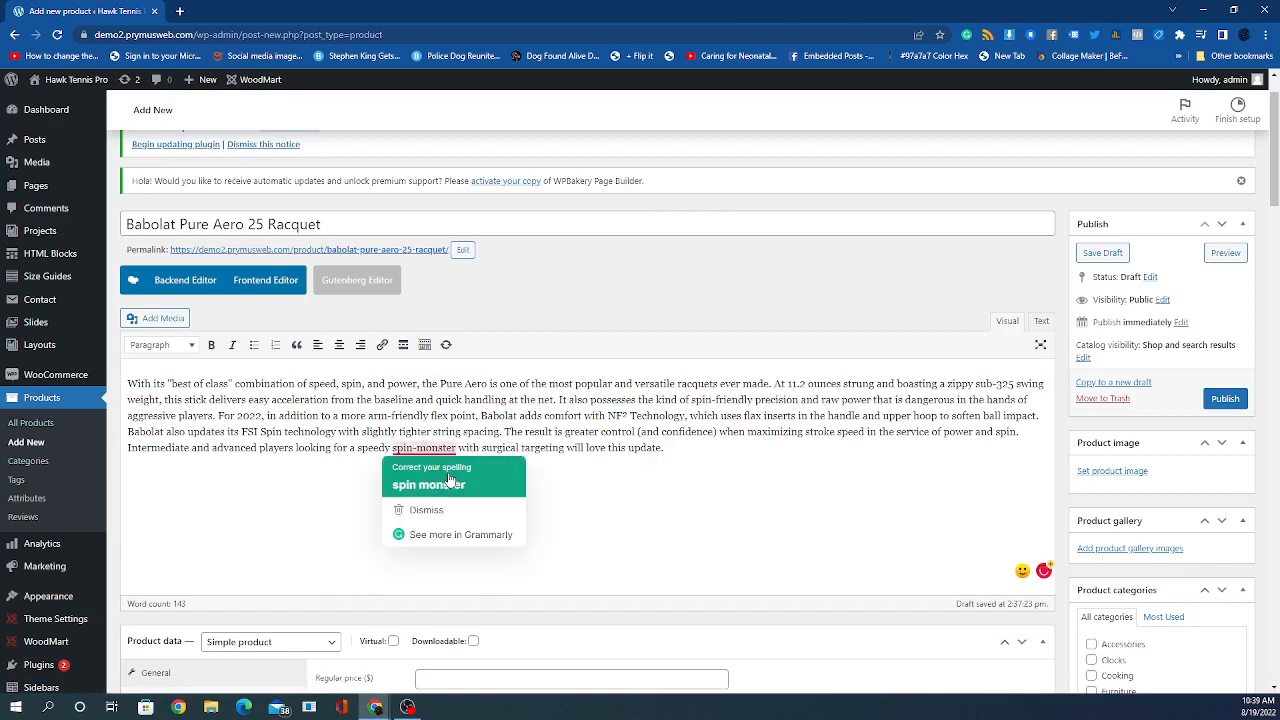
left_click(448, 482)
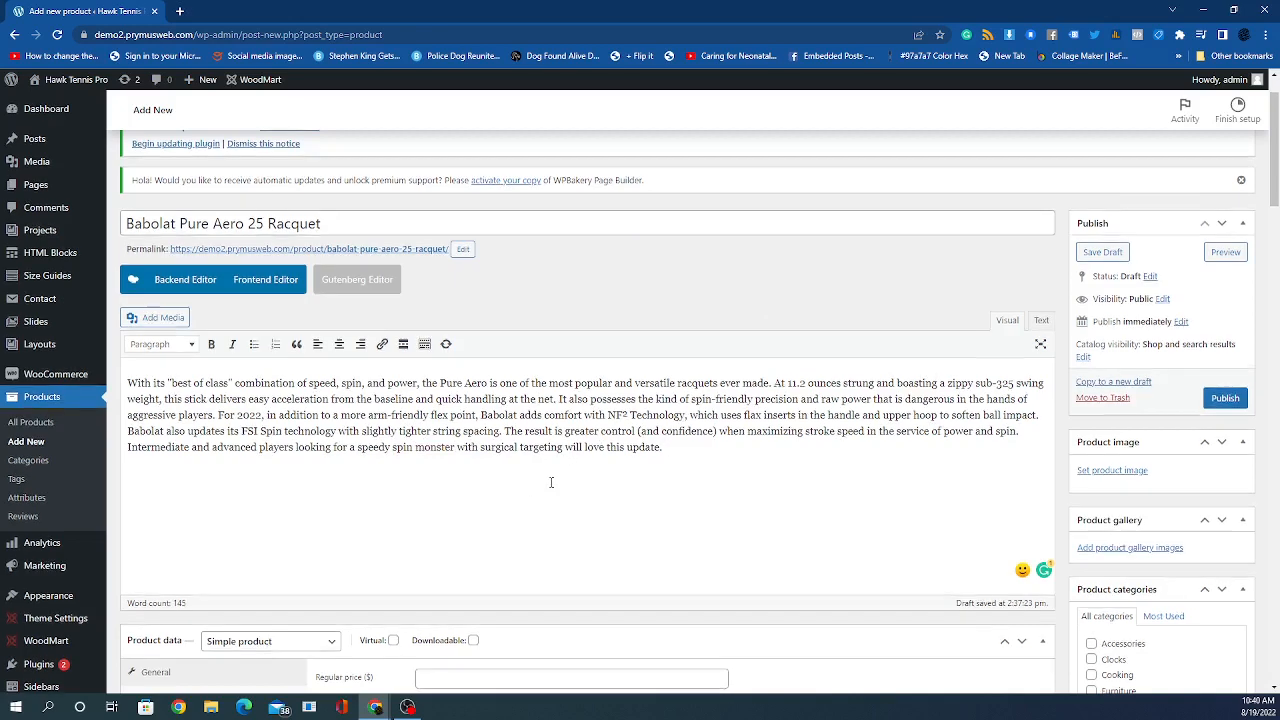
scroll(940, 520, "down", 4)
scroll(1030, 520, "down", 3)
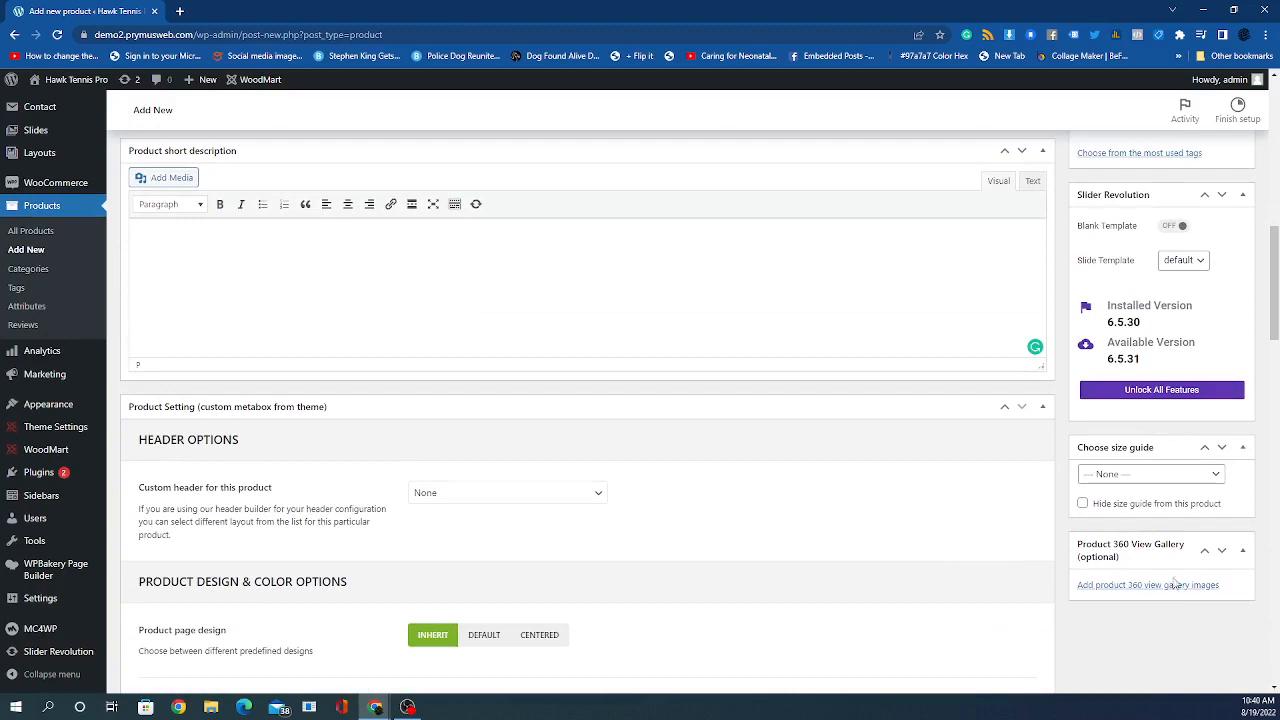
scroll(1096, 571, "up", 1)
scroll(1096, 571, "up", 5)
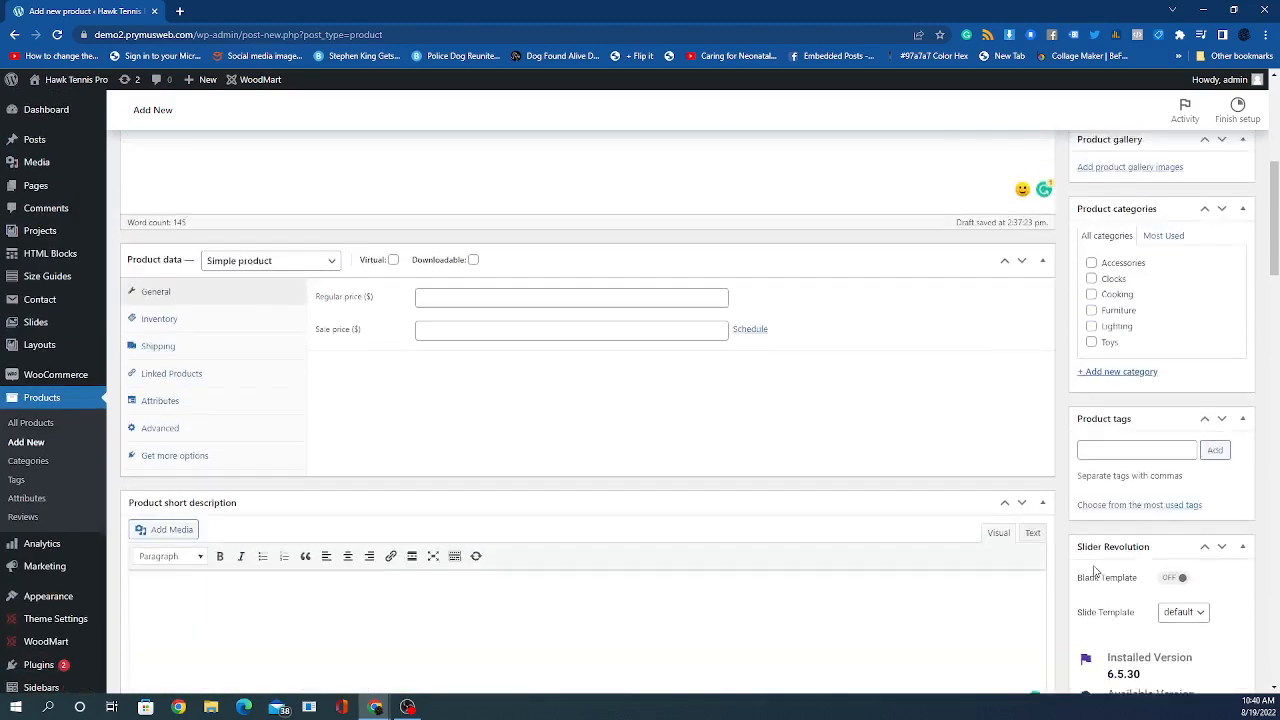
scroll(1117, 479, "up", 1)
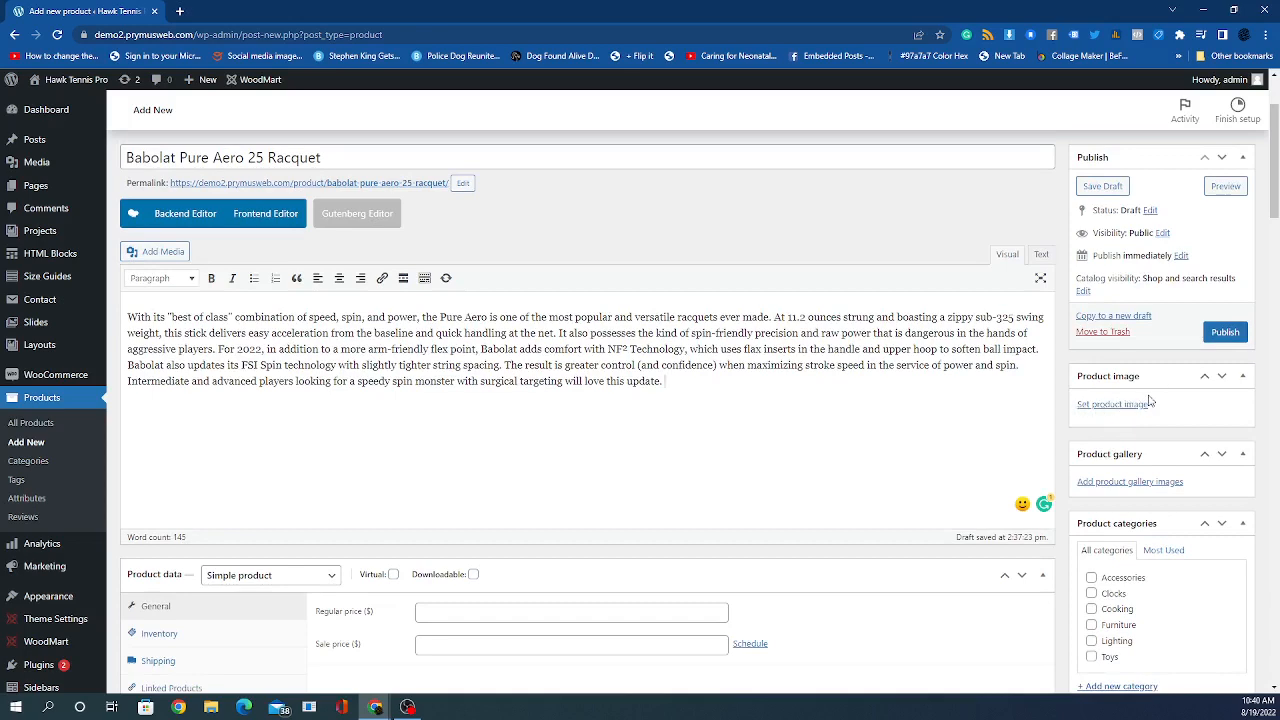
- Upload the file "rs (1)" from the Downloads folder and set it as the product image
scroll(1155, 480, "down", 3)
scroll(1150, 495, "down", 5)
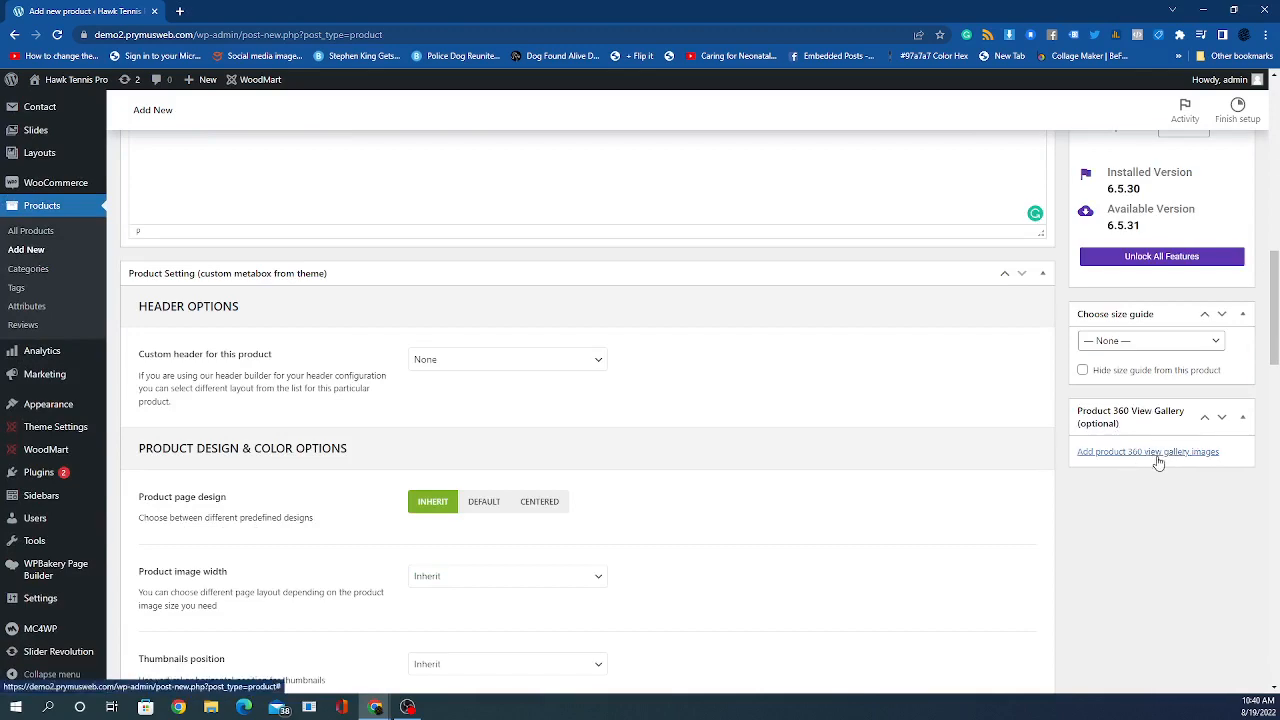
scroll(1158, 462, "up", 3)
scroll(1130, 476, "up", 4)
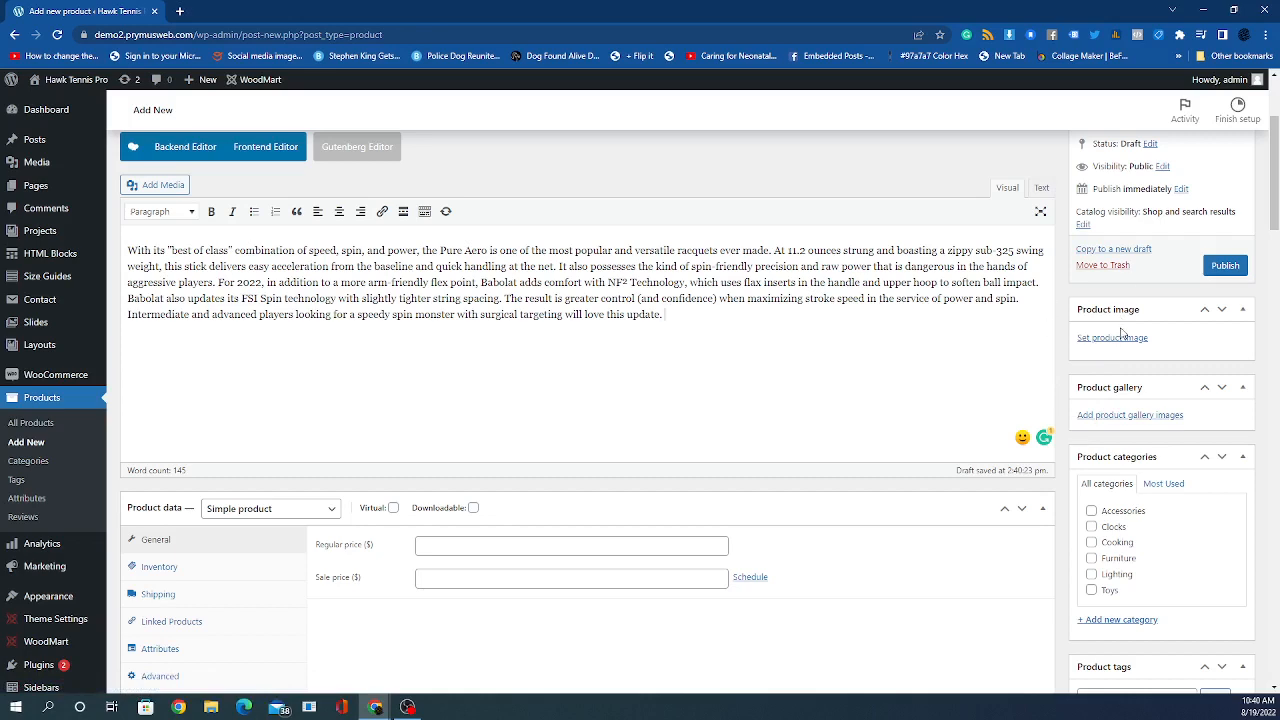
scroll(614, 349, "up", 2)
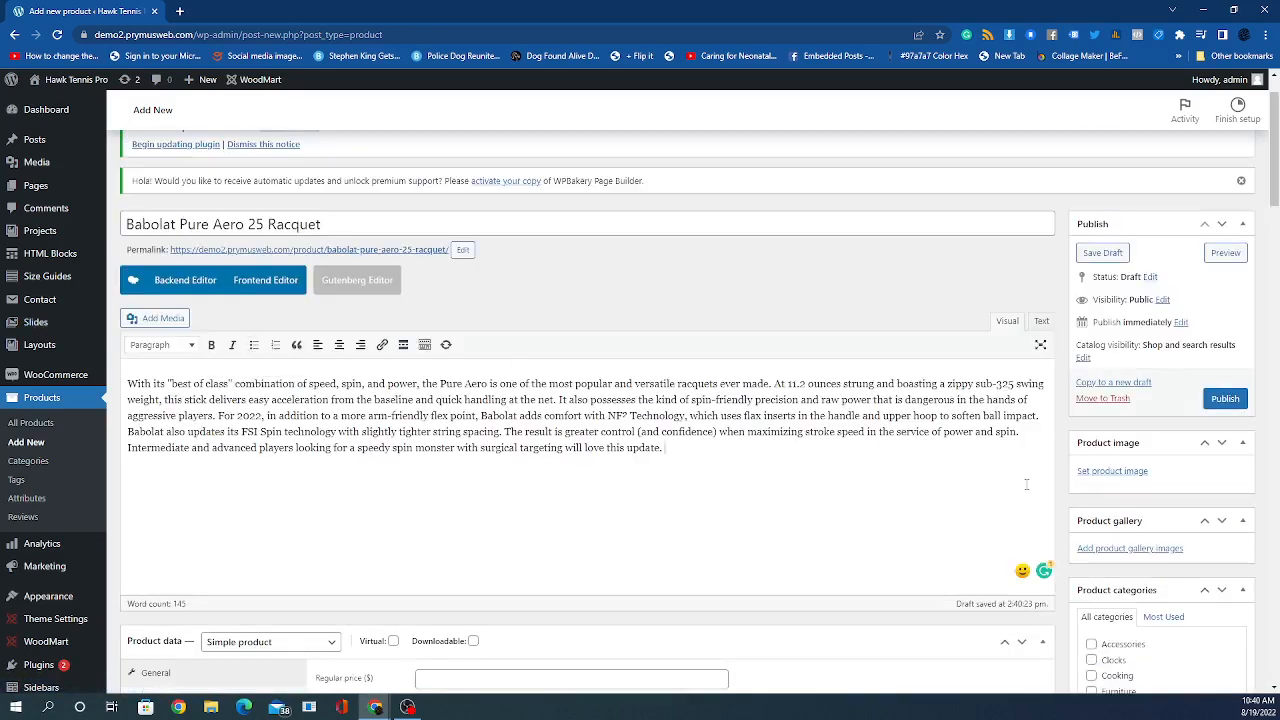
scroll(1100, 420, "down", 1)
left_click(1112, 404)
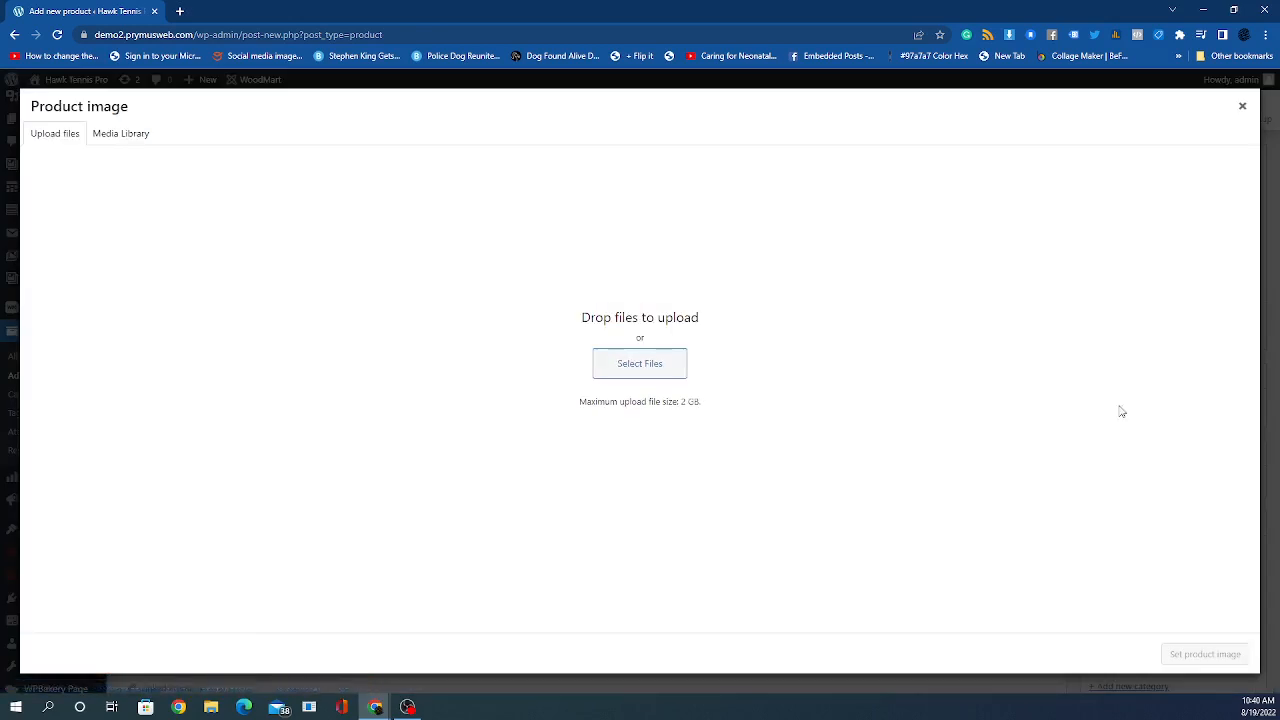
left_click(639, 365)
left_click(165, 120)
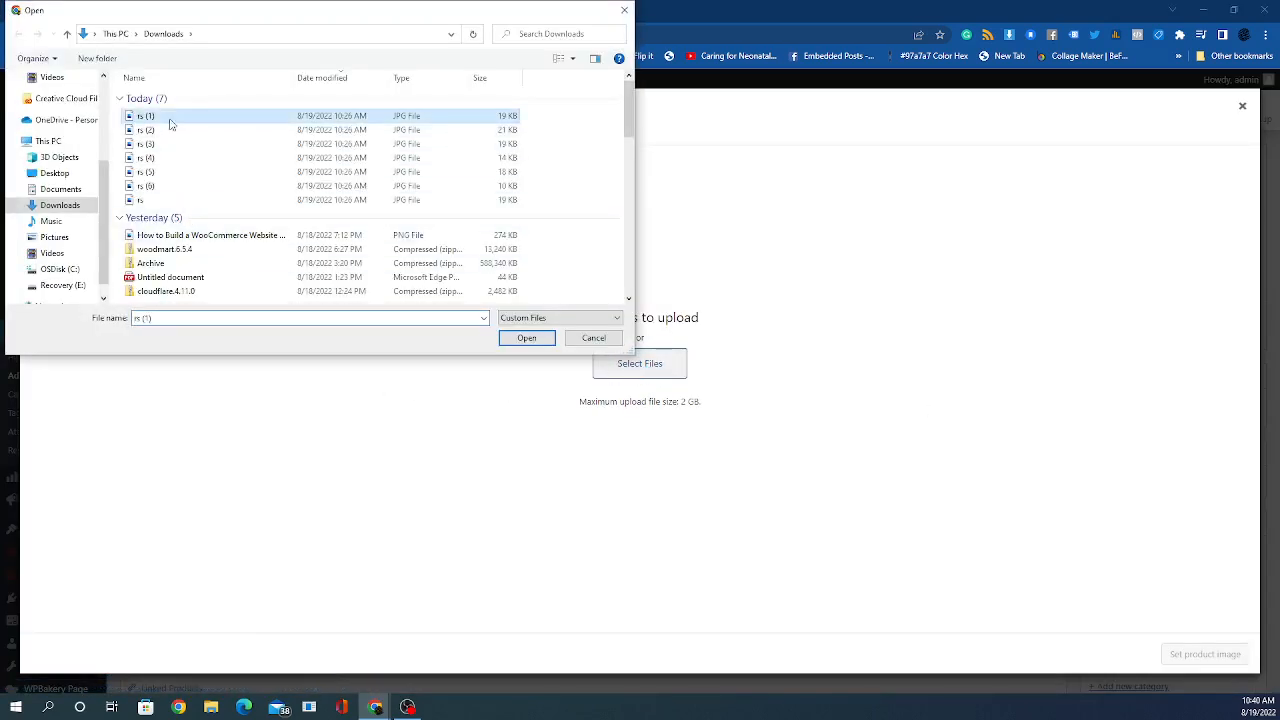
left_click(530, 342)
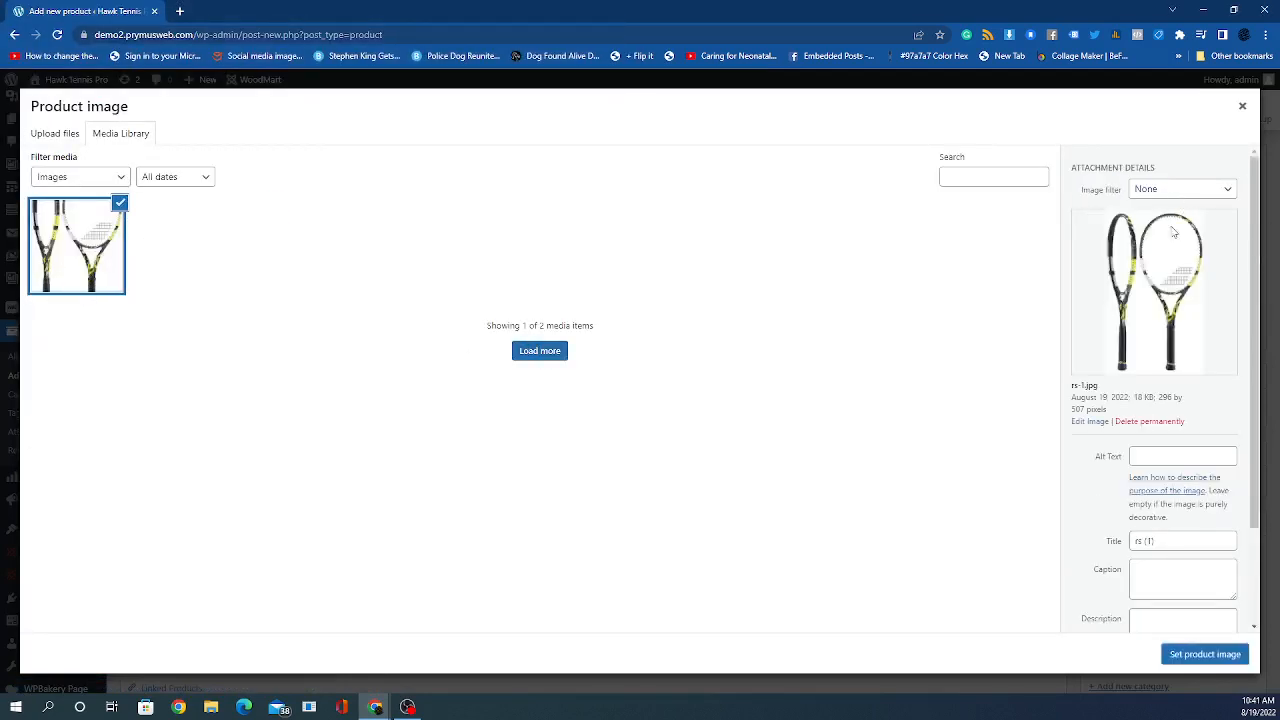
left_click(1204, 656)
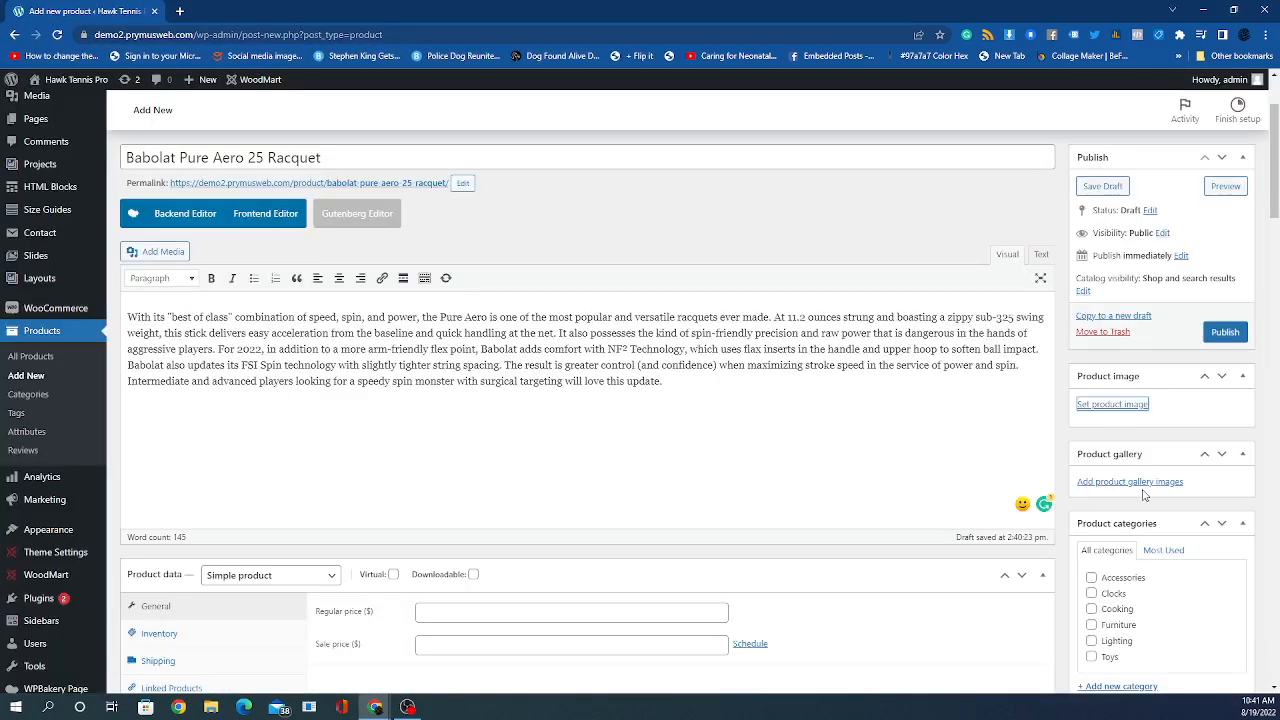
- Upload the files "rs (2)" through "rs (6)" from the Downloads folder and add them to the product gallery
scroll(1136, 530, "down", 2)
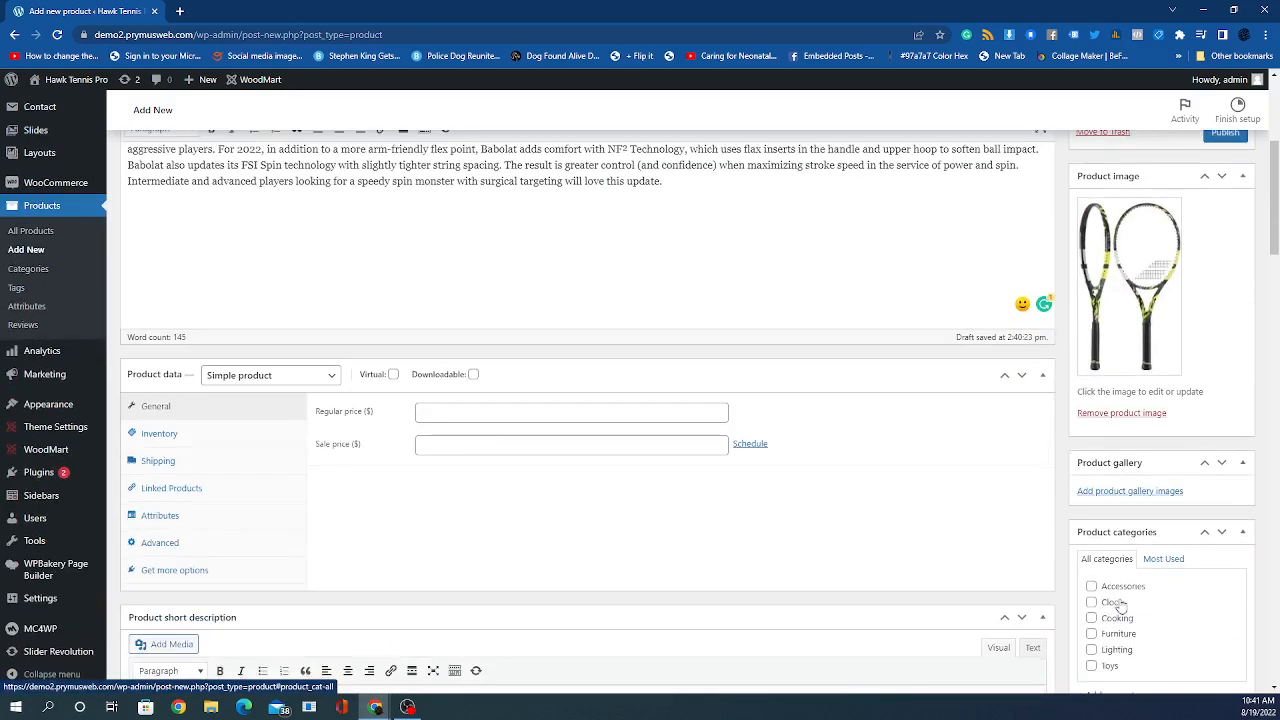
left_click(1104, 490)
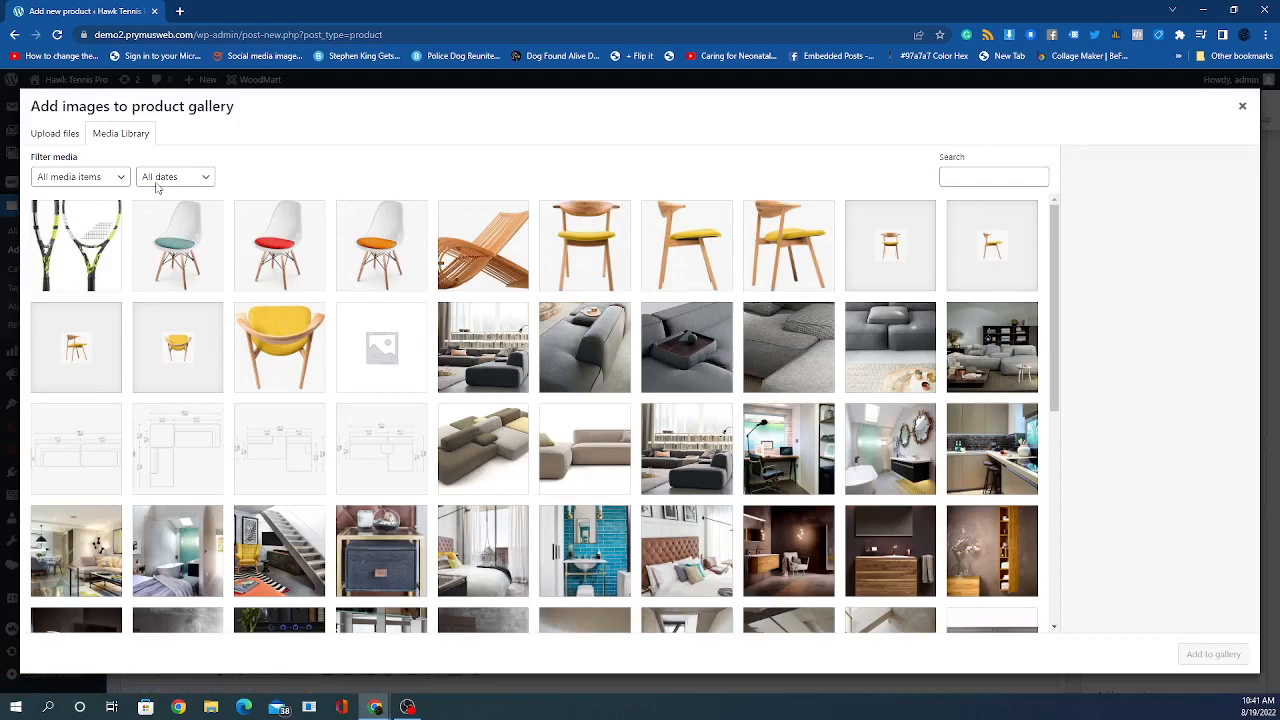
left_click(38, 137)
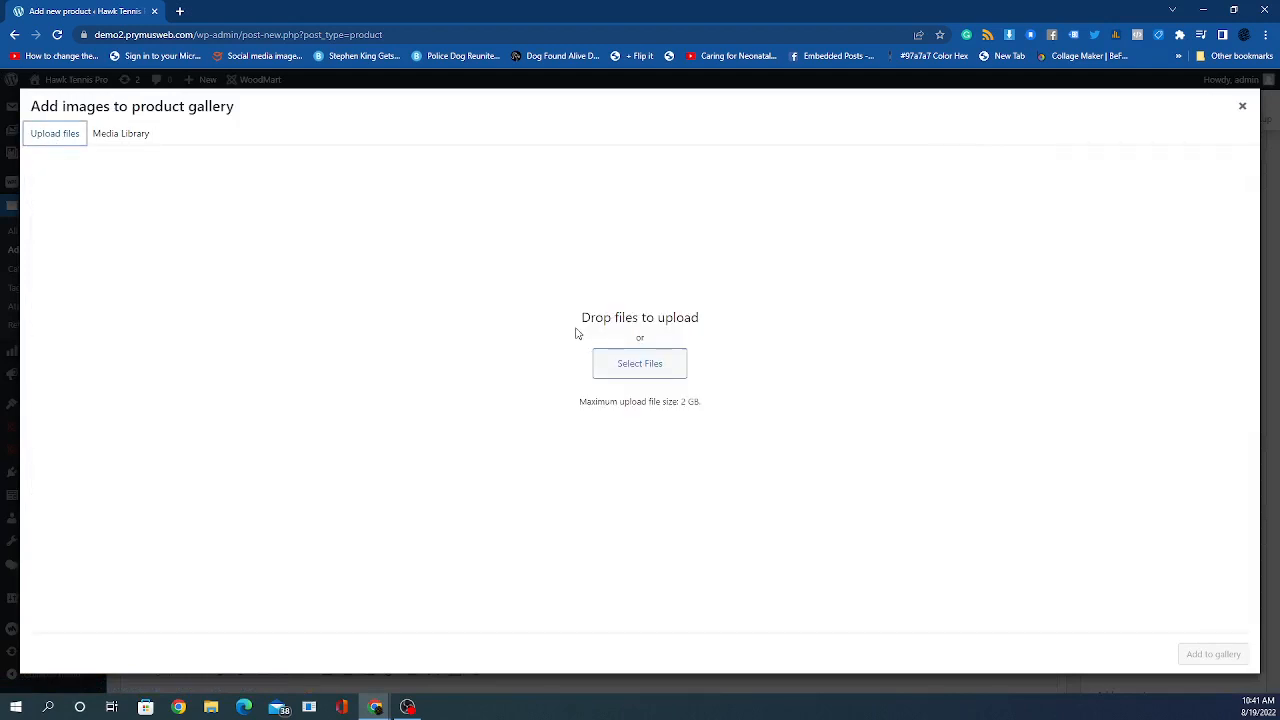
left_click(594, 364)
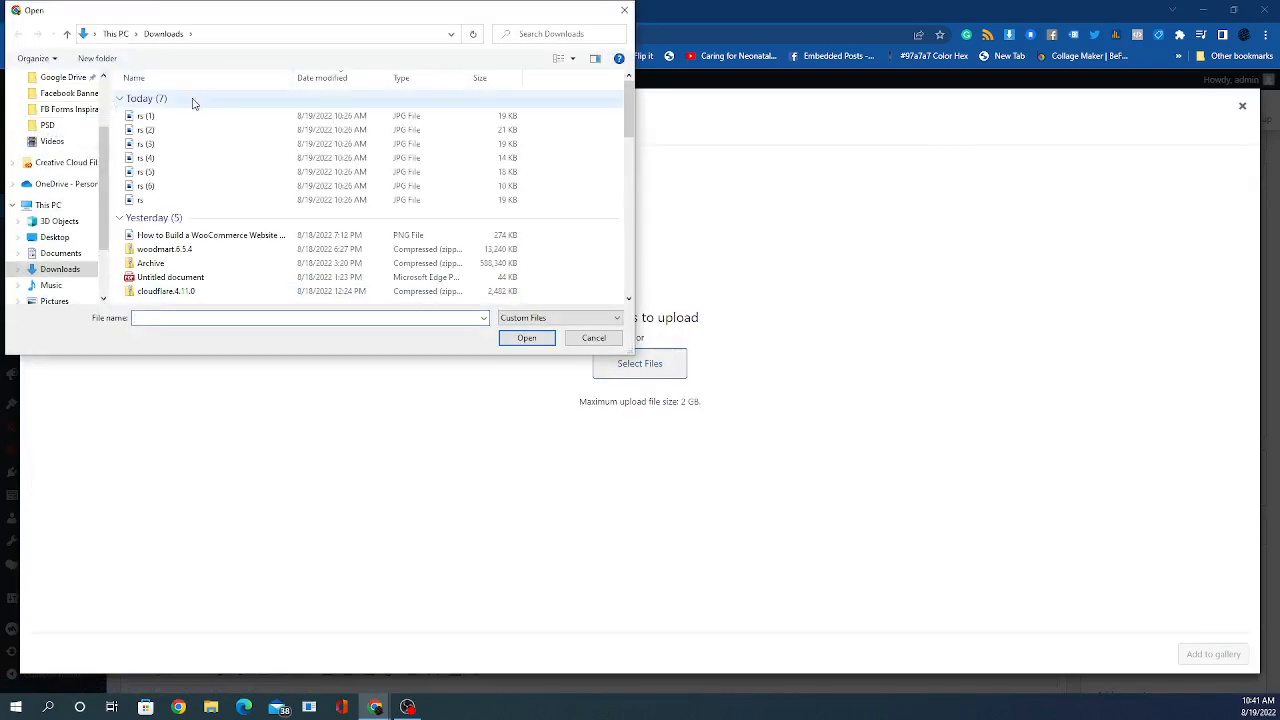
left_click(160, 131)
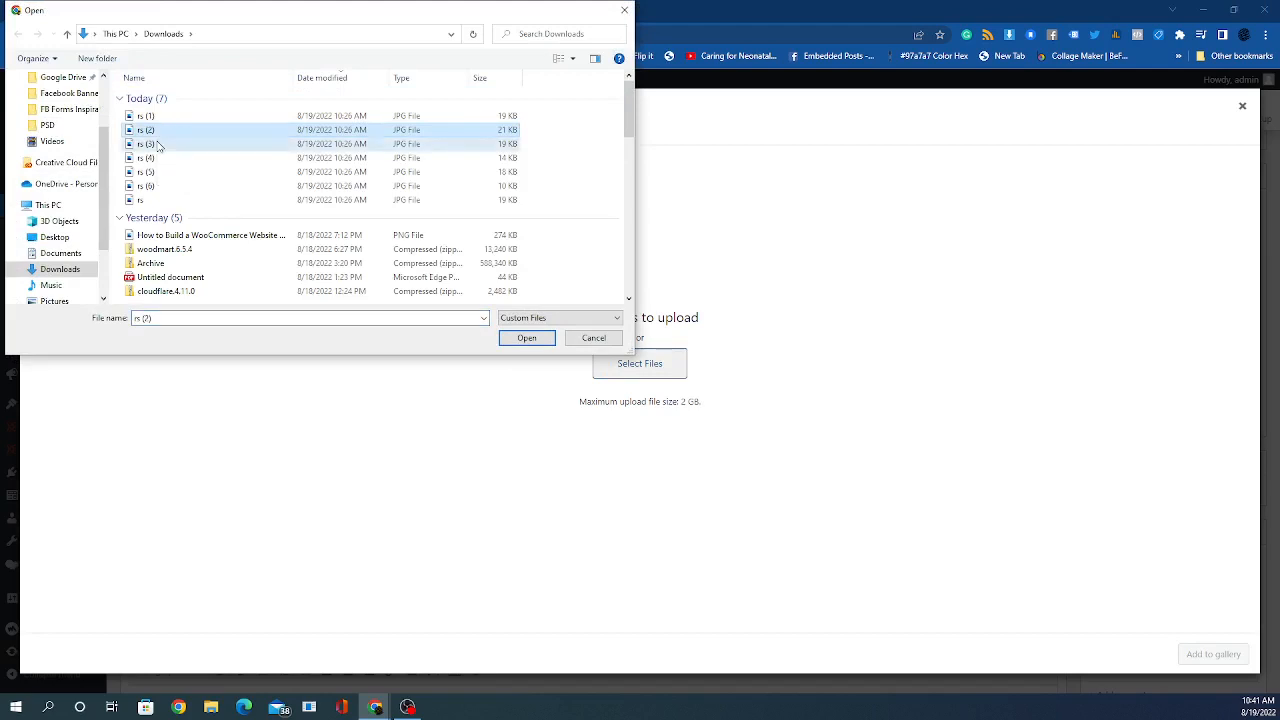
left_click(157, 144, "ctrl")
left_click(157, 158, "ctrl")
left_click(156, 172, "ctrl")
left_click(155, 188, "ctrl")
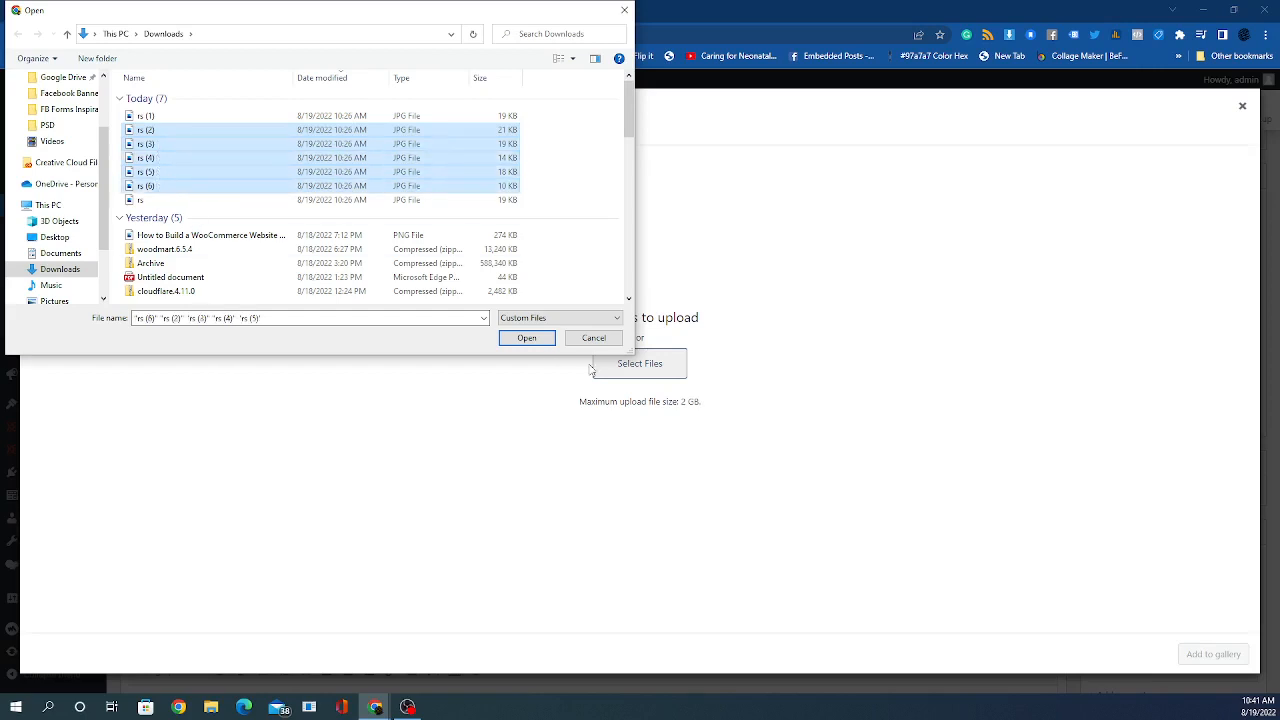
left_click(527, 338)
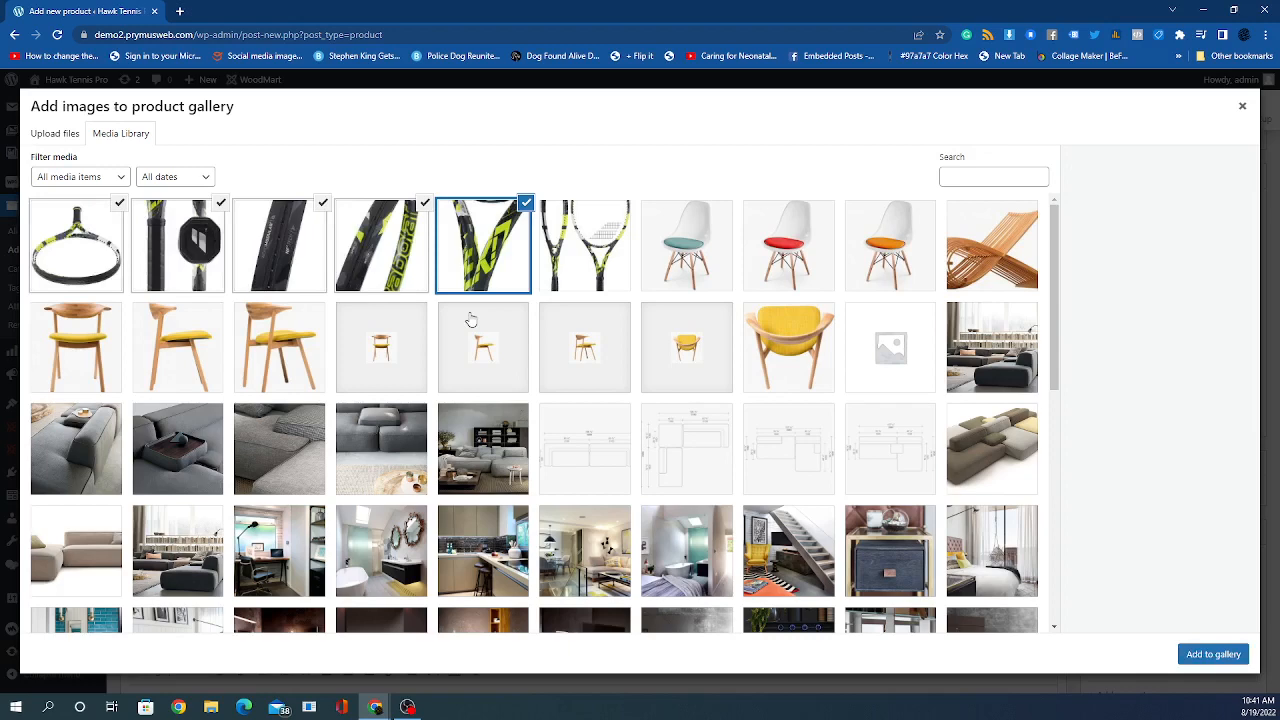
left_click(1212, 654)
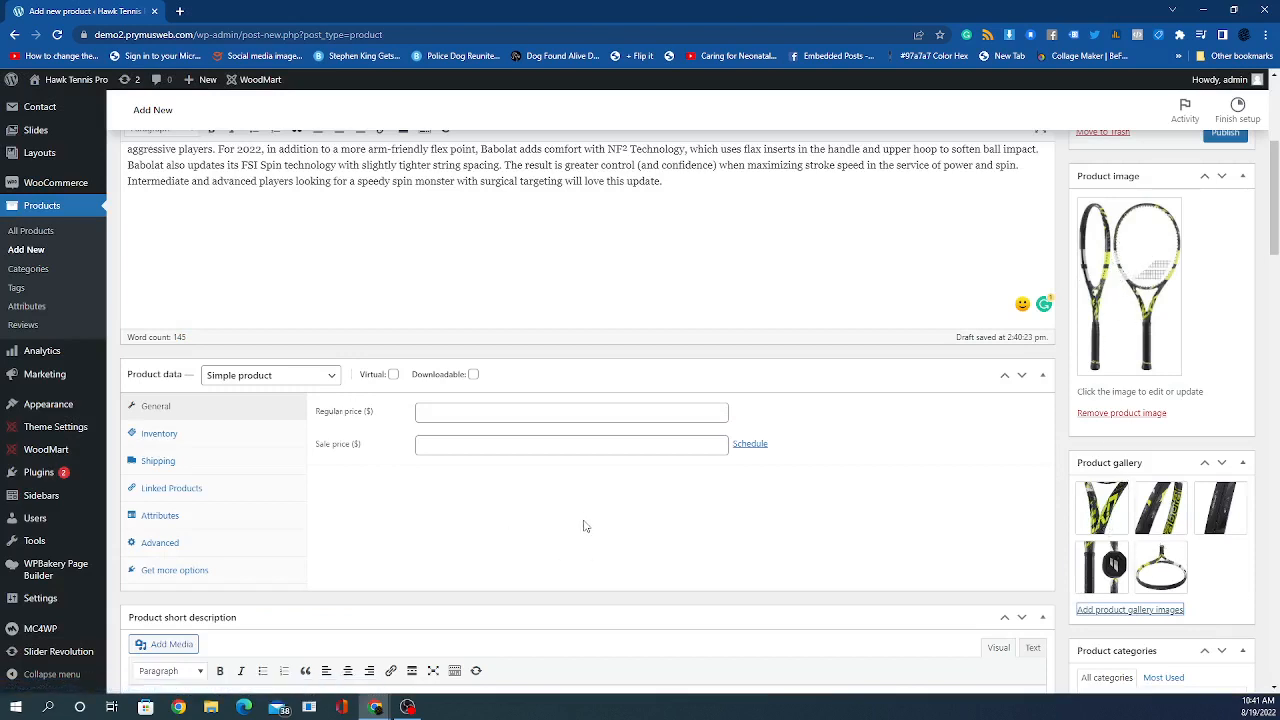
- Set the product's regular price to 250 and its sale price to 175 dollars
left_click(485, 416)
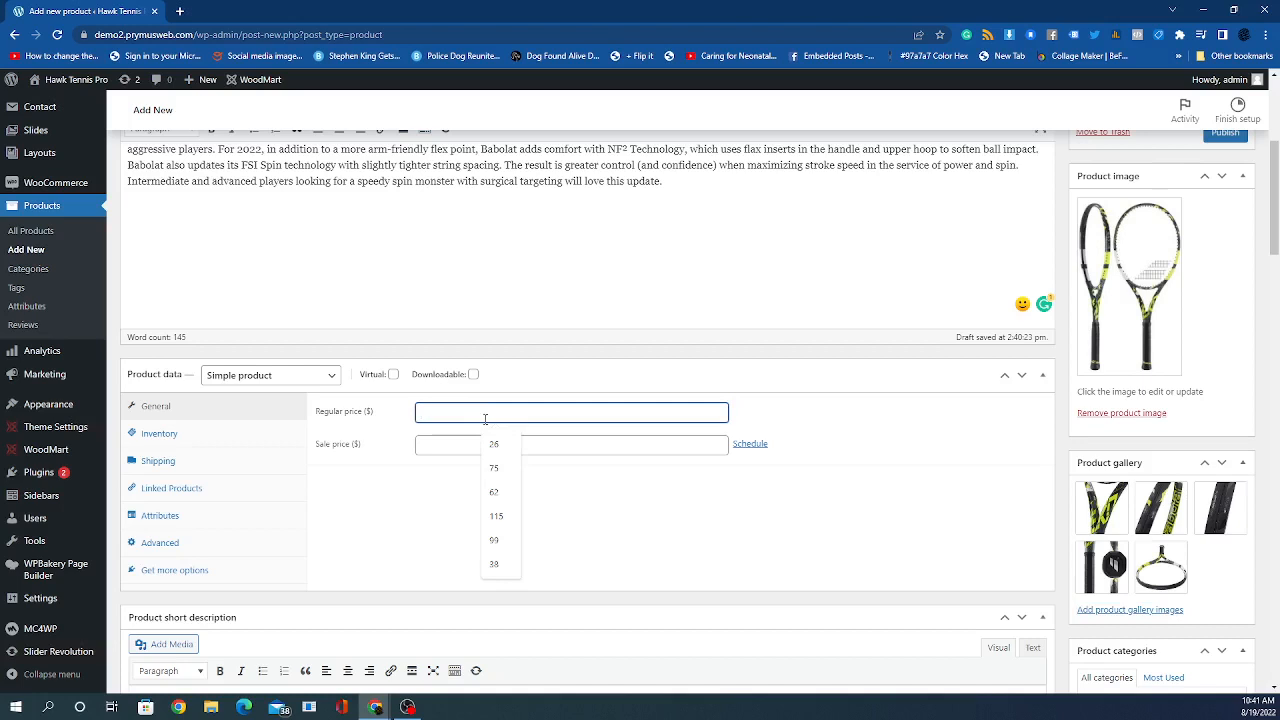
type("250")
left_click(497, 447)
type("14")
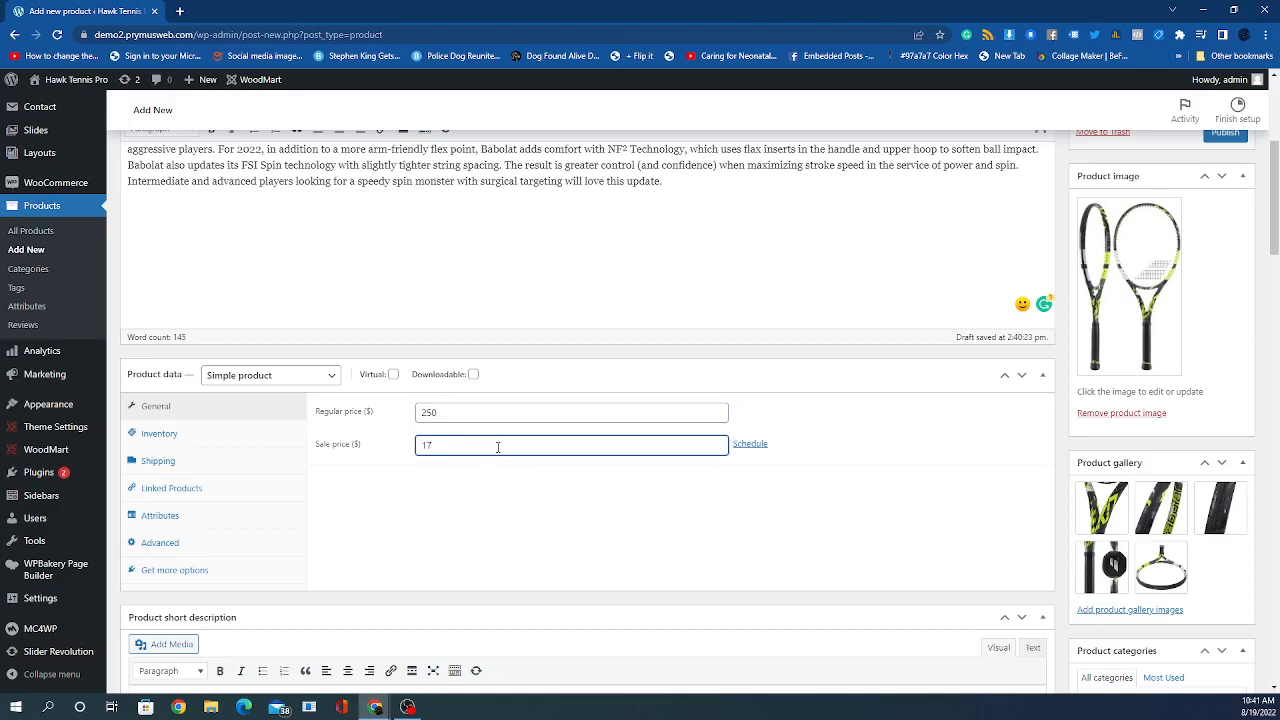
left_click(548, 537)
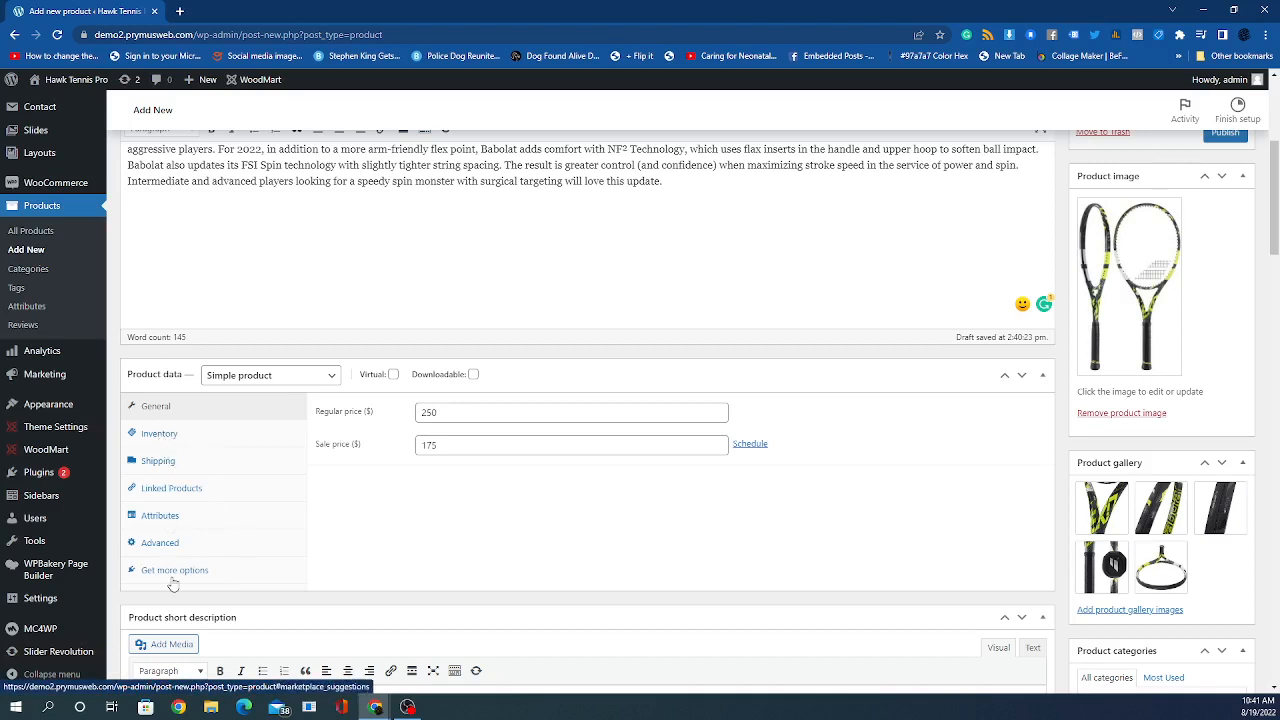
- Set the inventory SKU to the suggested "sku-mug-2vws" and the initial number in stock to 50
left_click(160, 435)
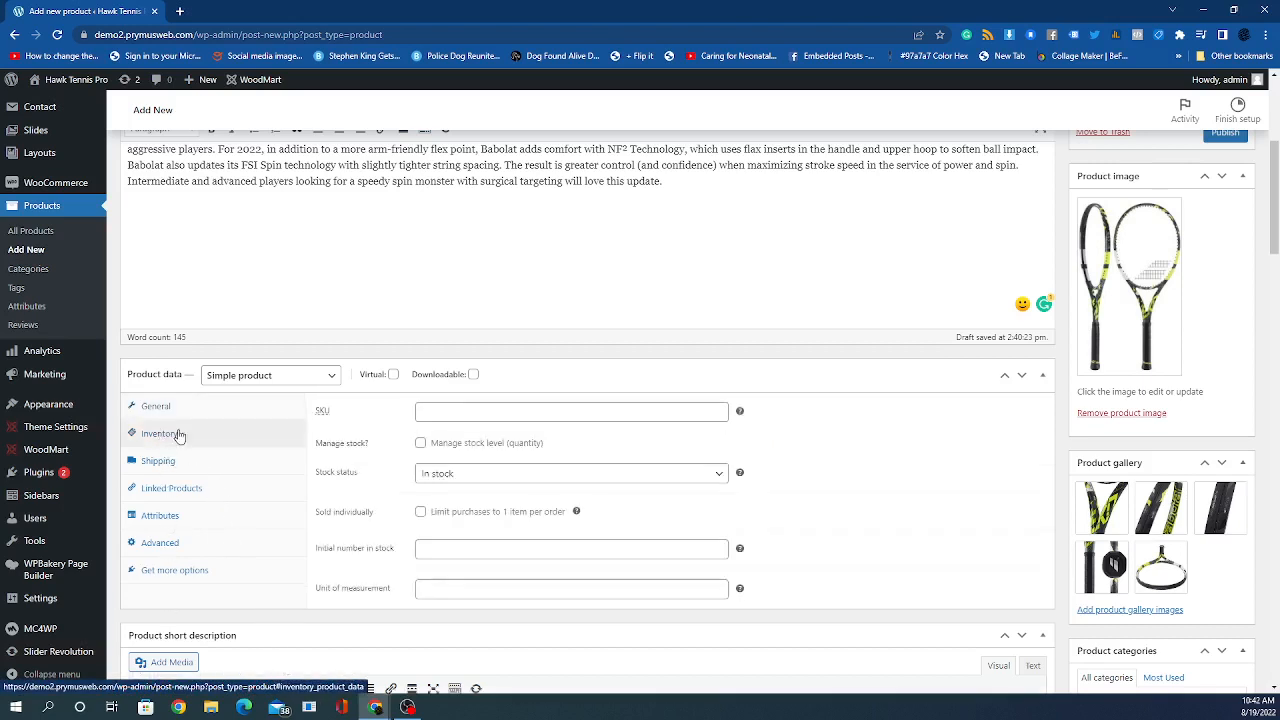
left_click(432, 411)
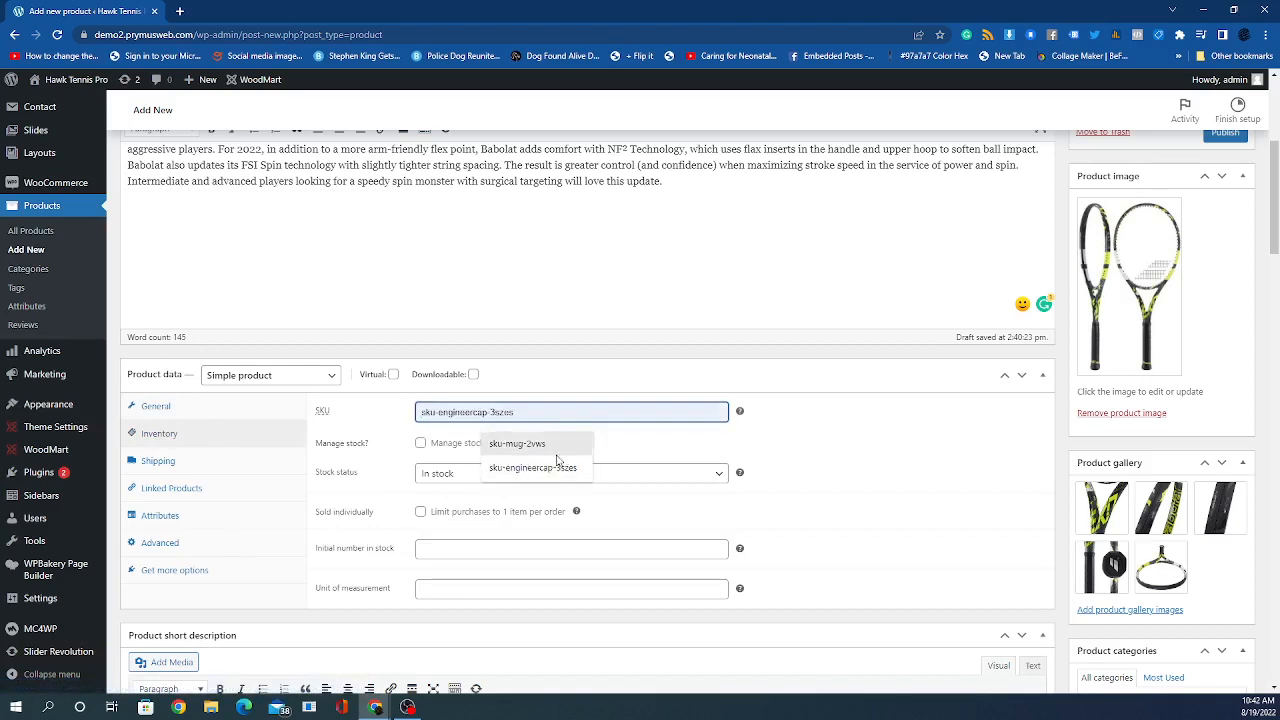
left_click(460, 445)
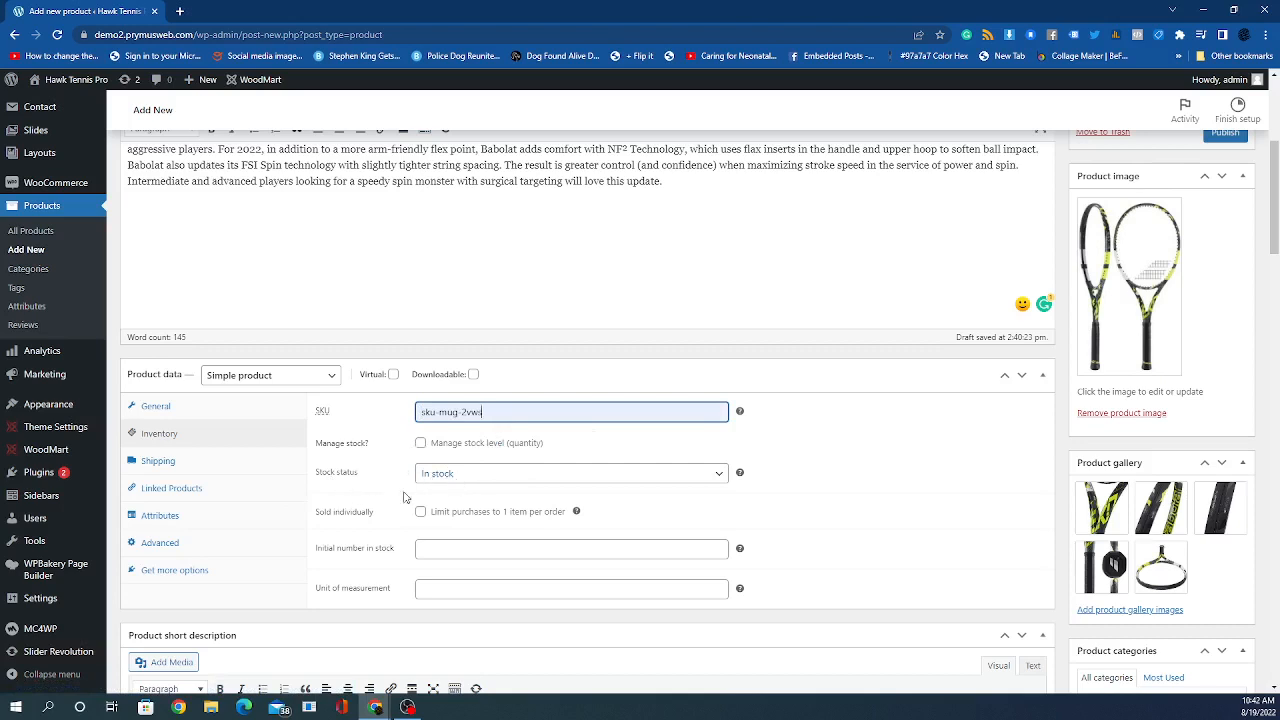
left_click(373, 551)
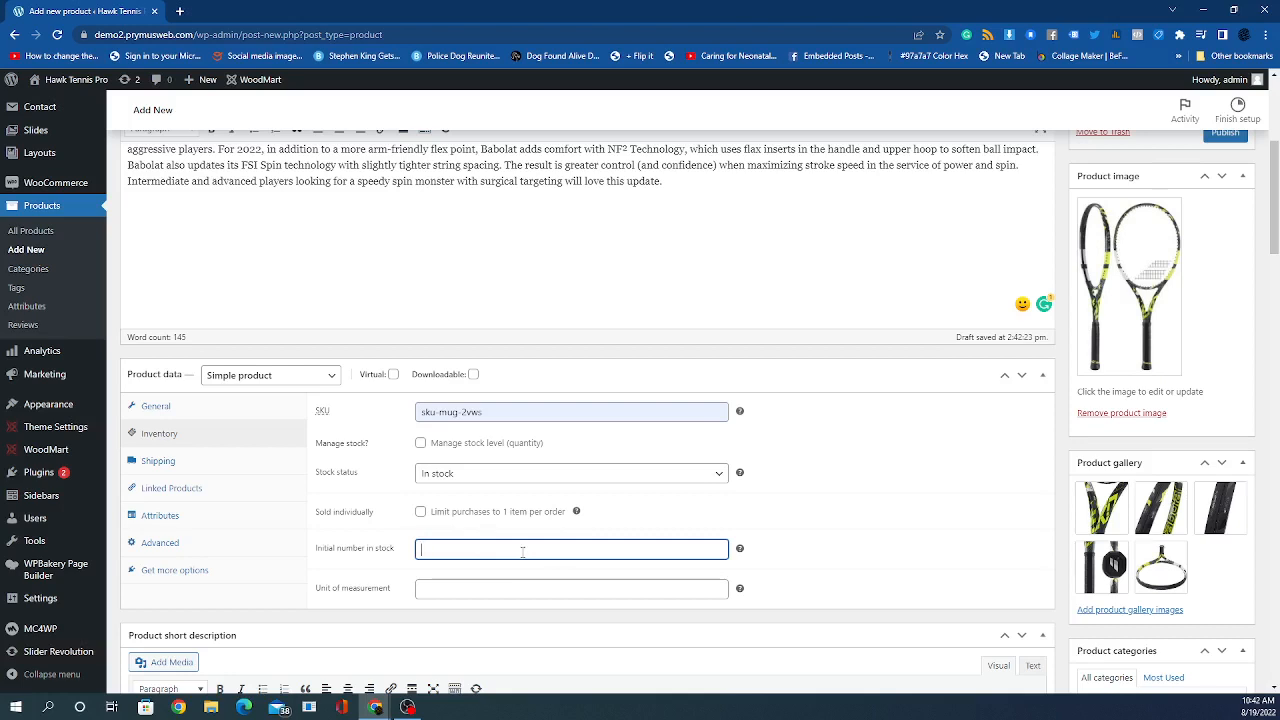
type("50")
left_click(892, 545)
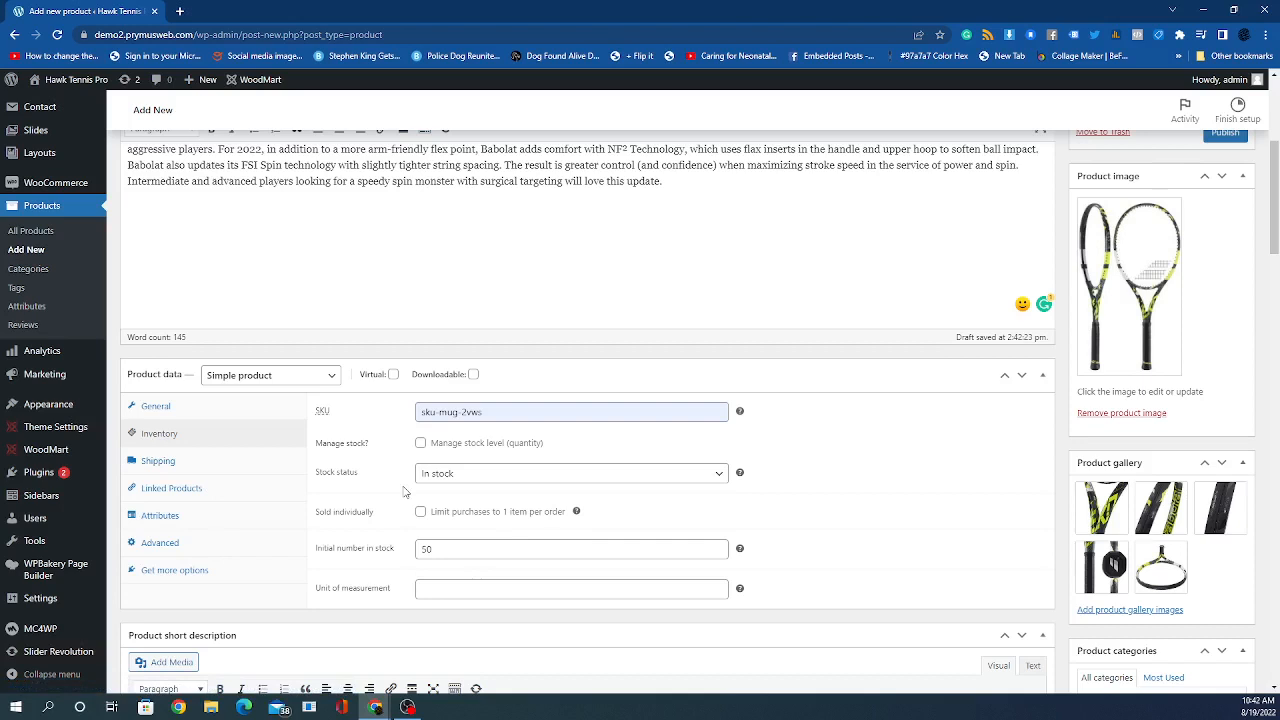
- Examine the shipping, linked products, attributes and advanced product data and the recommended extensions, and return to the general price settings
left_click(230, 467)
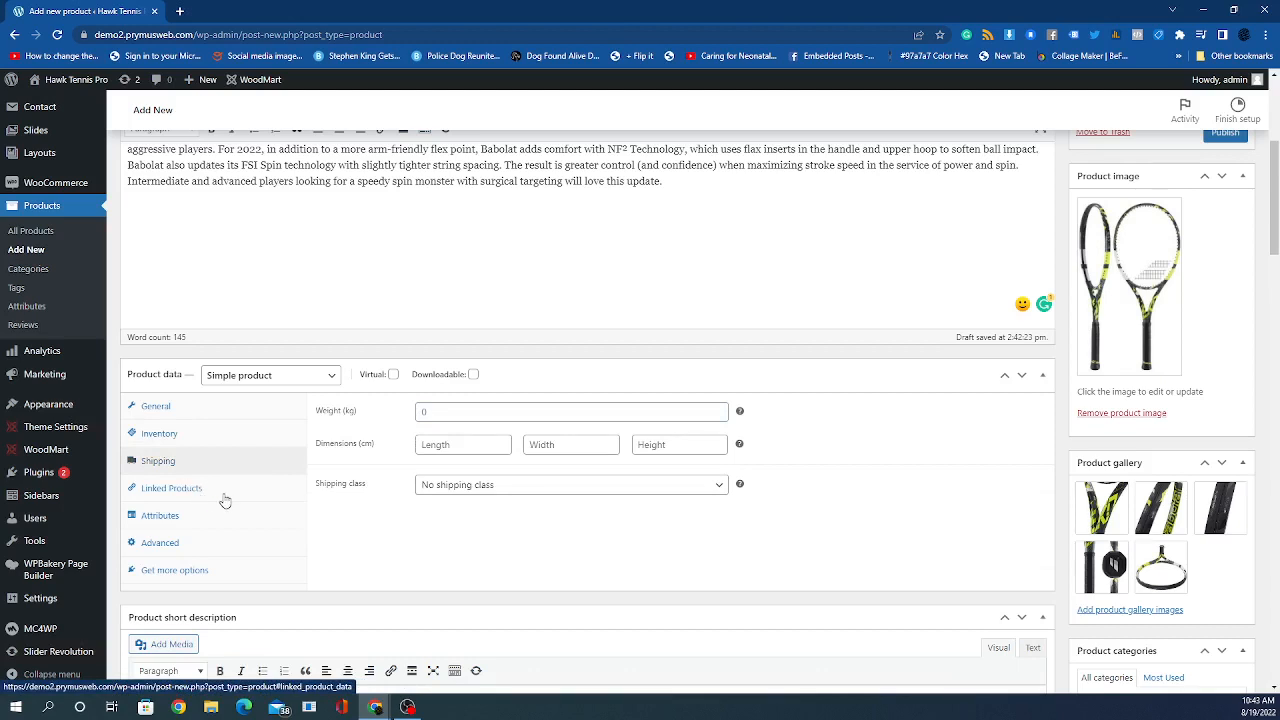
left_click(224, 500)
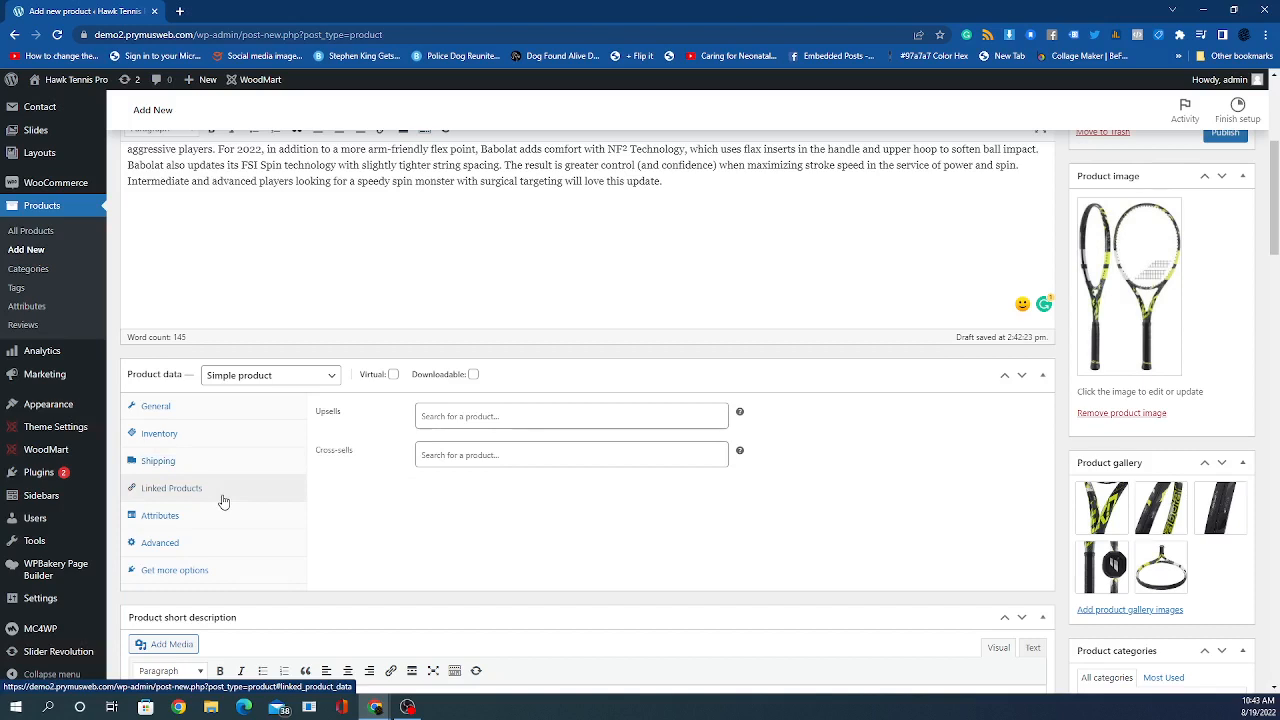
left_click(434, 418)
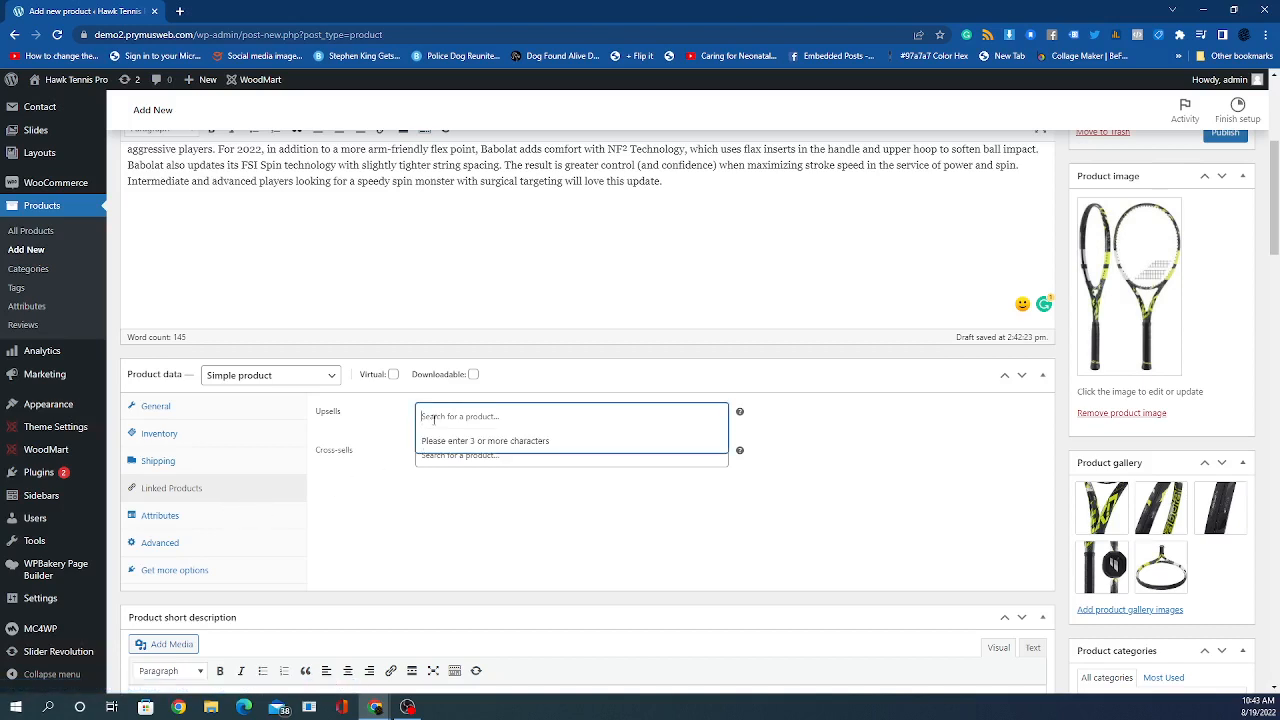
left_click(390, 506)
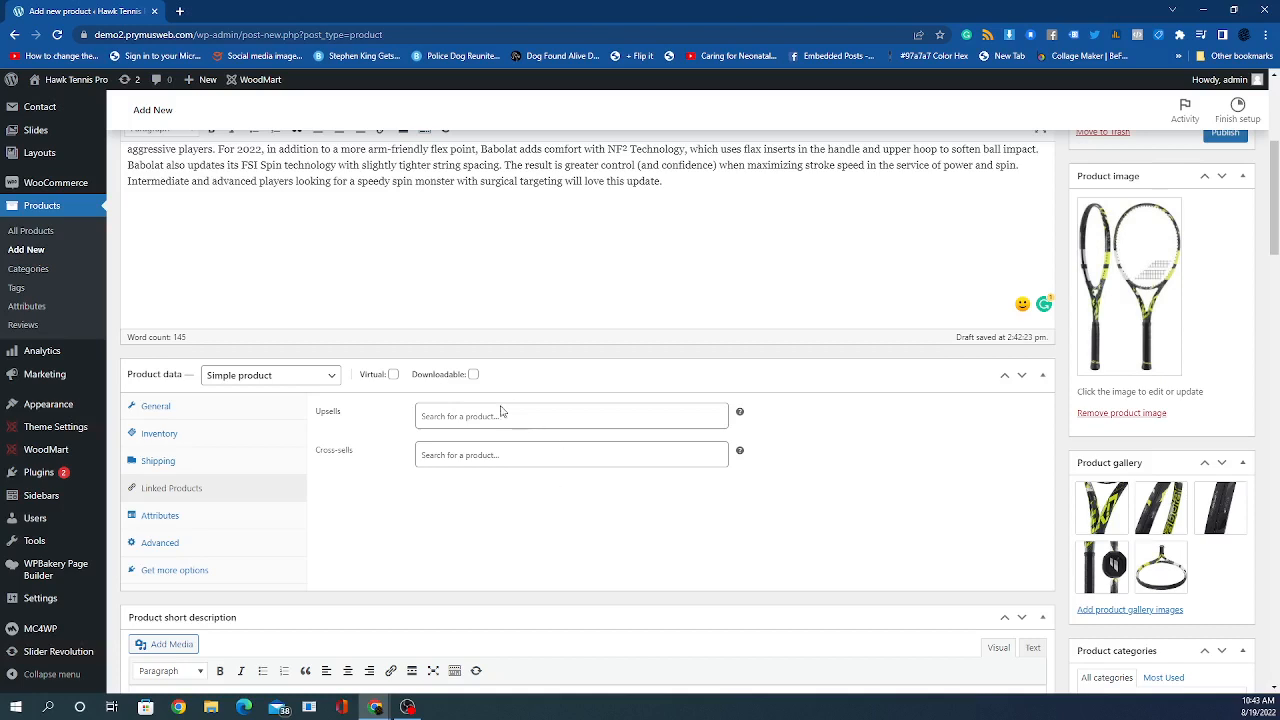
left_click(245, 527)
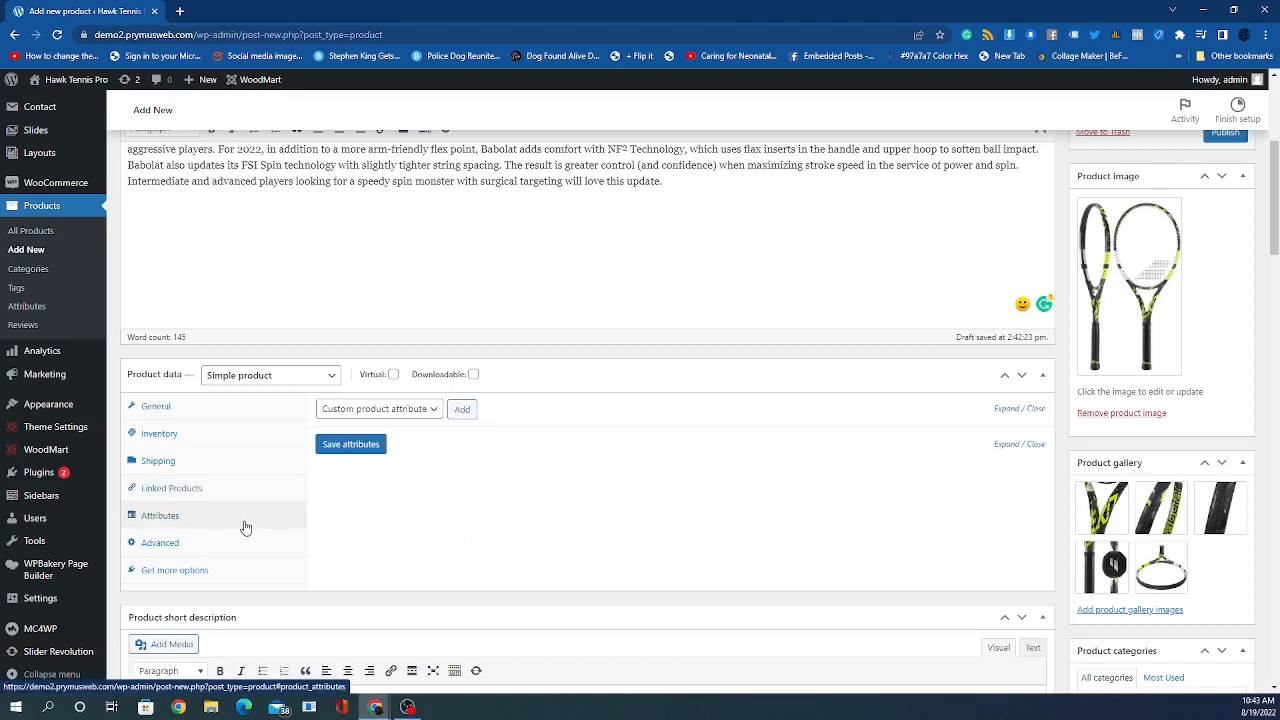
left_click(210, 551)
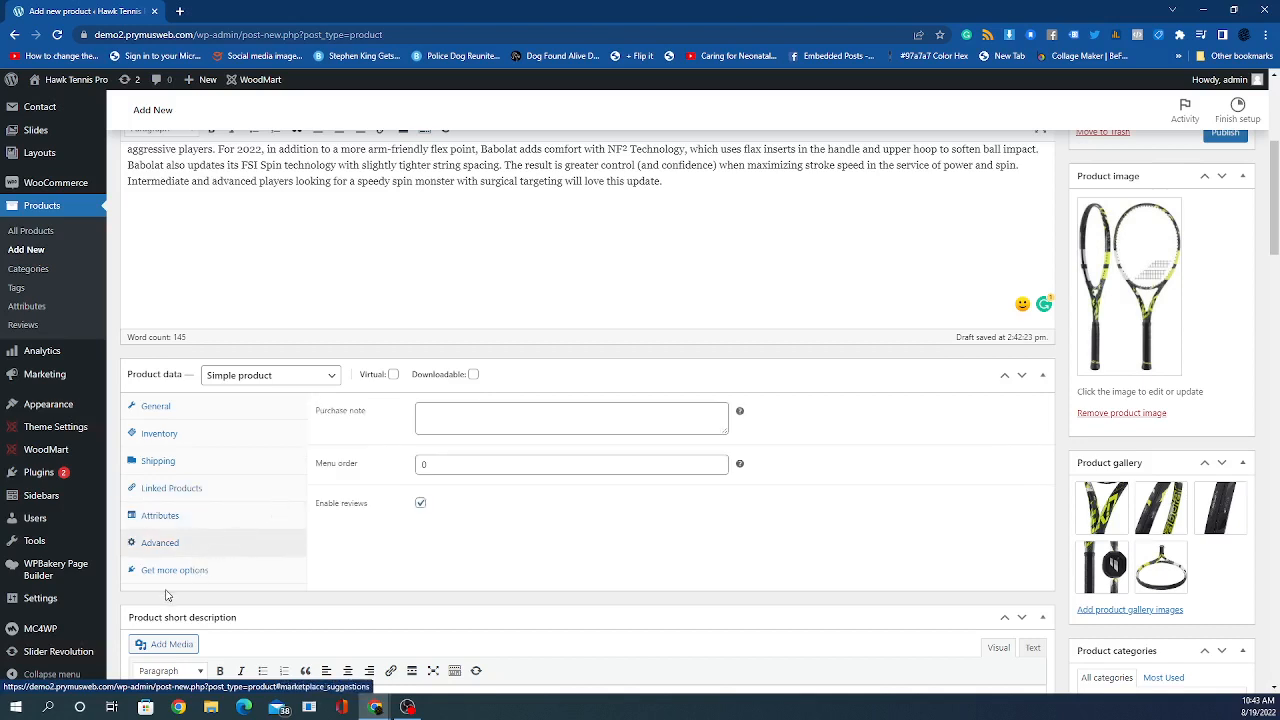
left_click(175, 572)
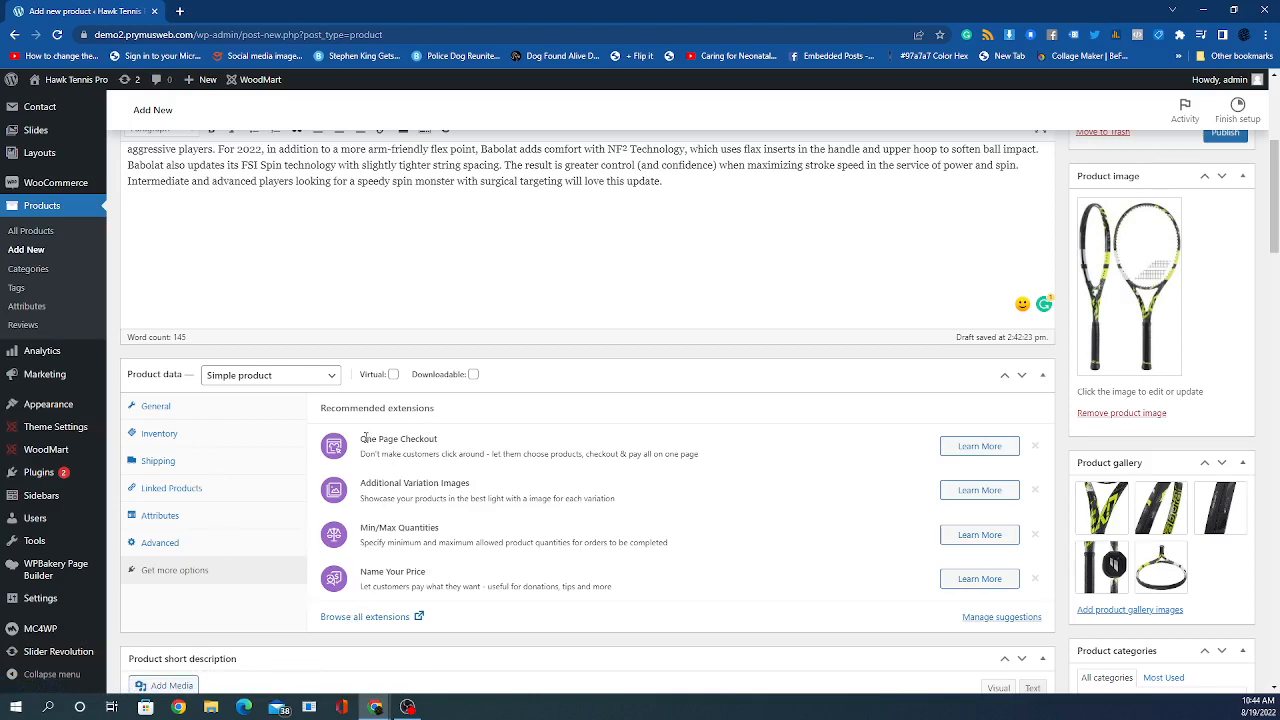
left_click_drag(361, 438, 446, 441)
left_click(412, 465)
left_click(229, 417)
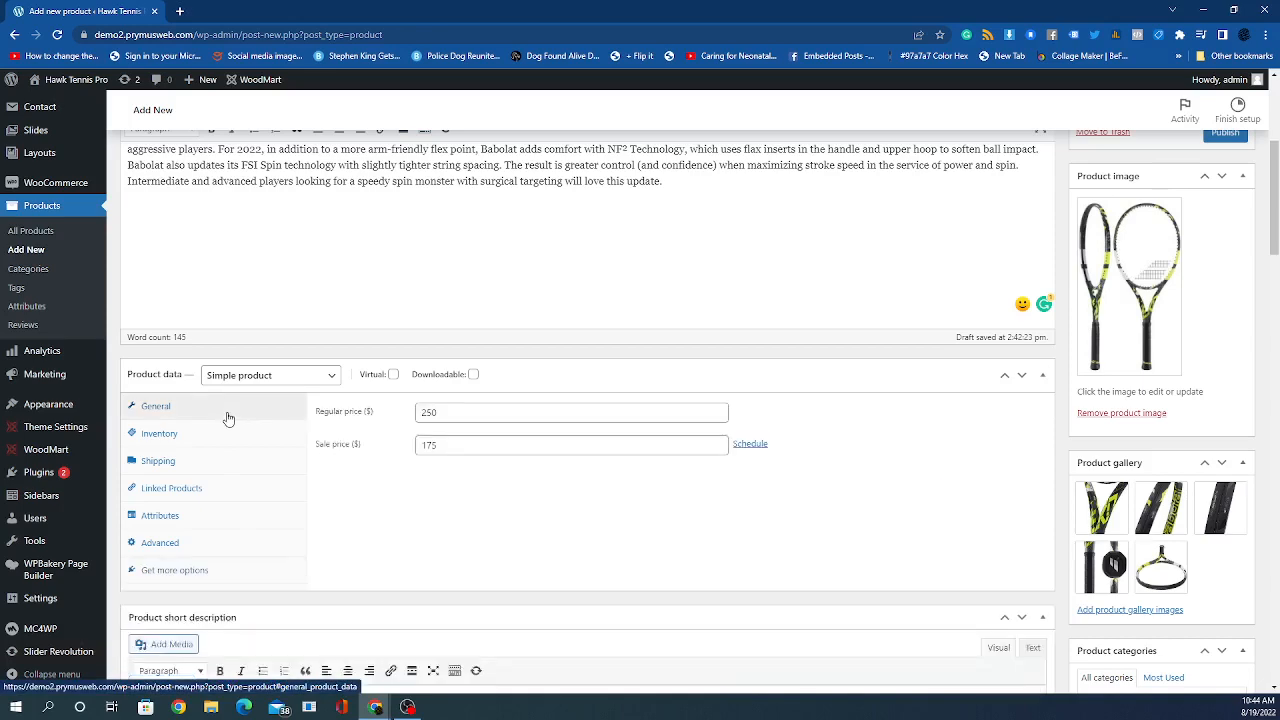
- Paste the racquet specifications table, from head size to power level, into the product short description
scroll(340, 400, "down", 3)
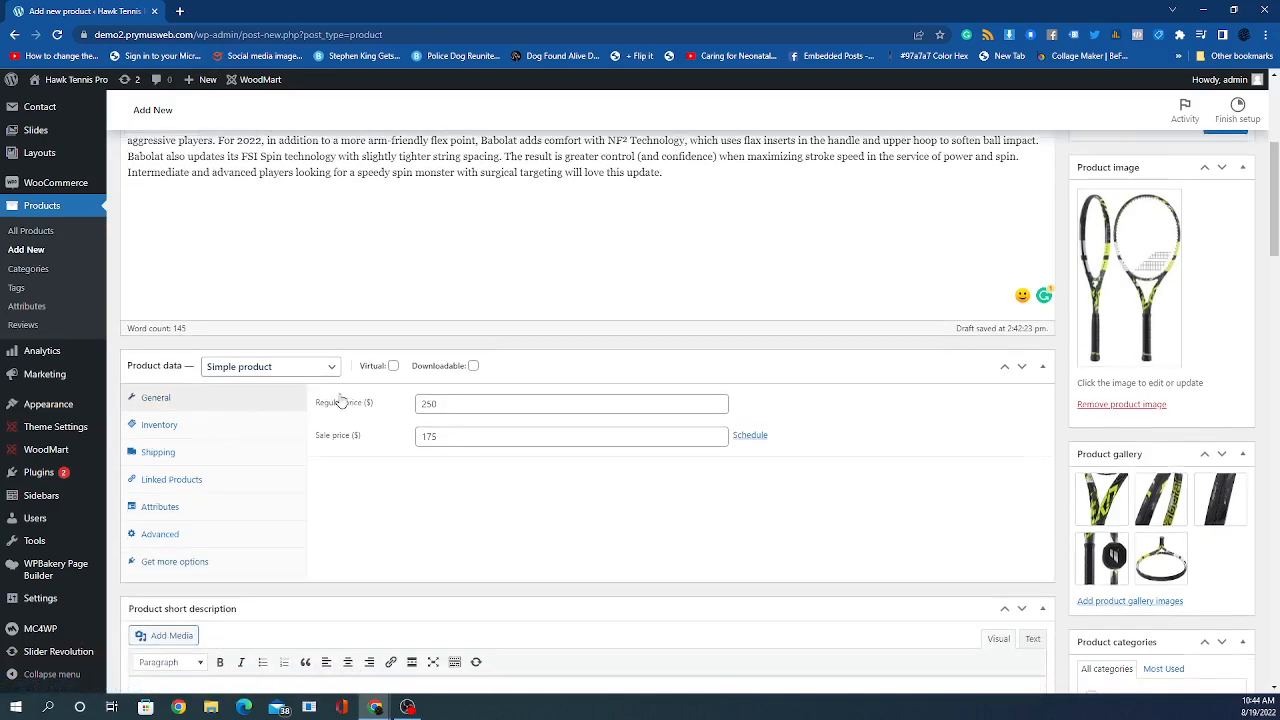
scroll(300, 410, "down", 1)
left_click(229, 410)
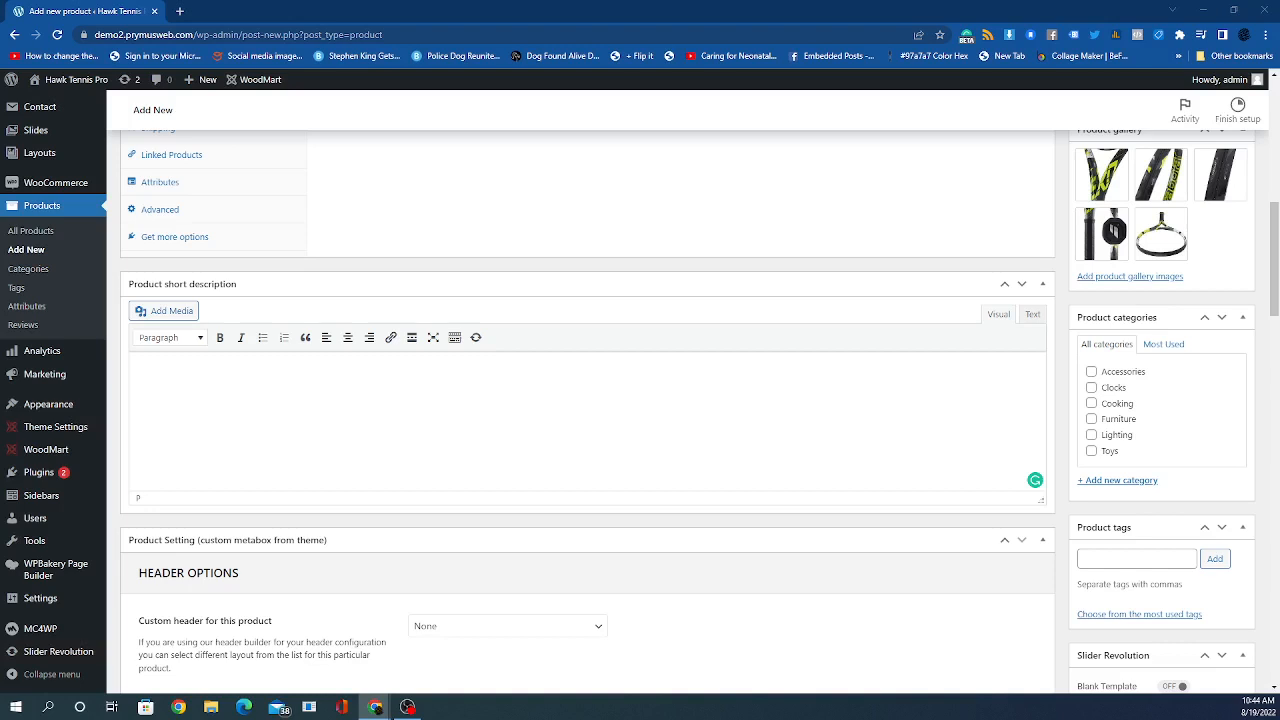
right_click(299, 409)
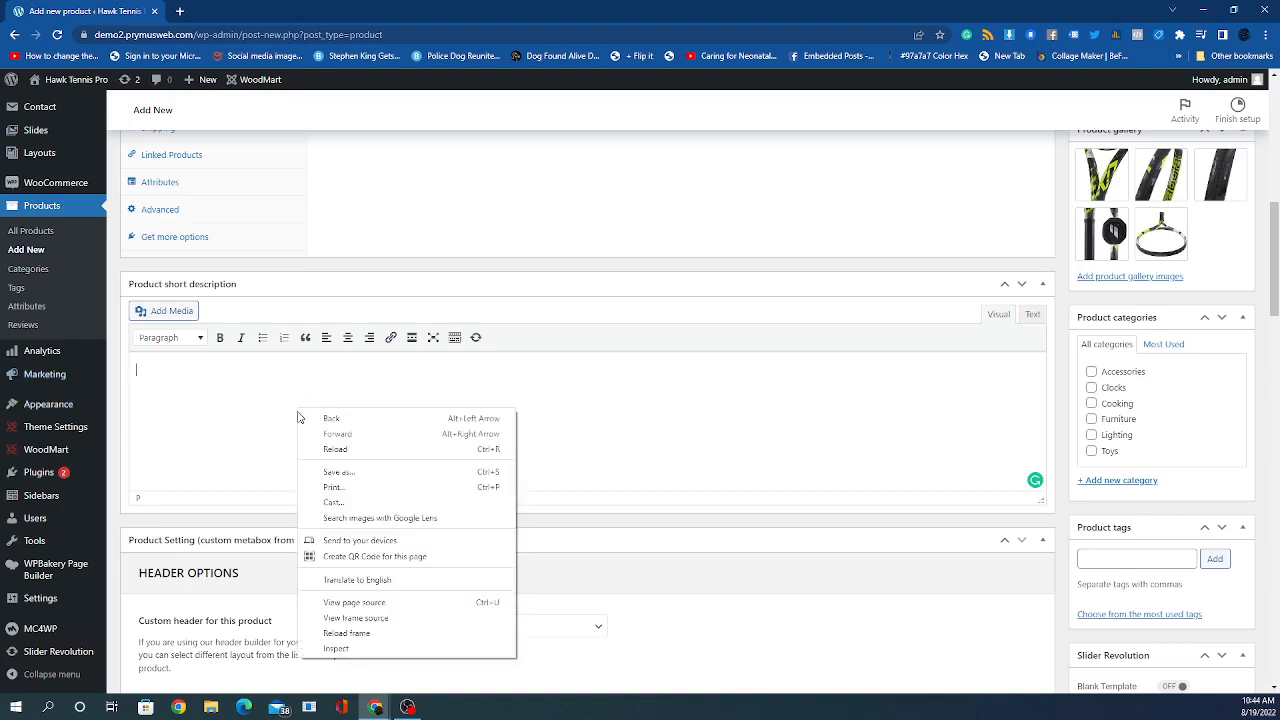
left_click(158, 357)
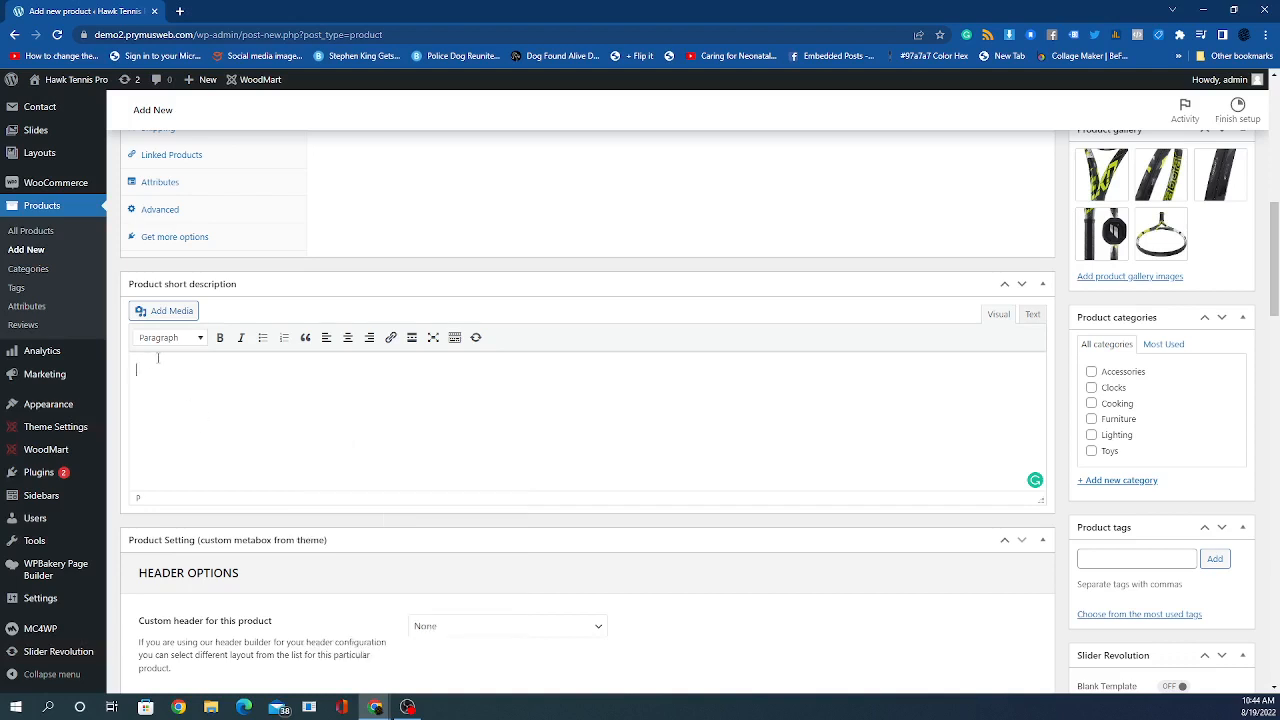
right_click(163, 375)
left_click(211, 479)
- Review the pasted specifications in the short description along with the product data around it
scroll(281, 450, "up", 5)
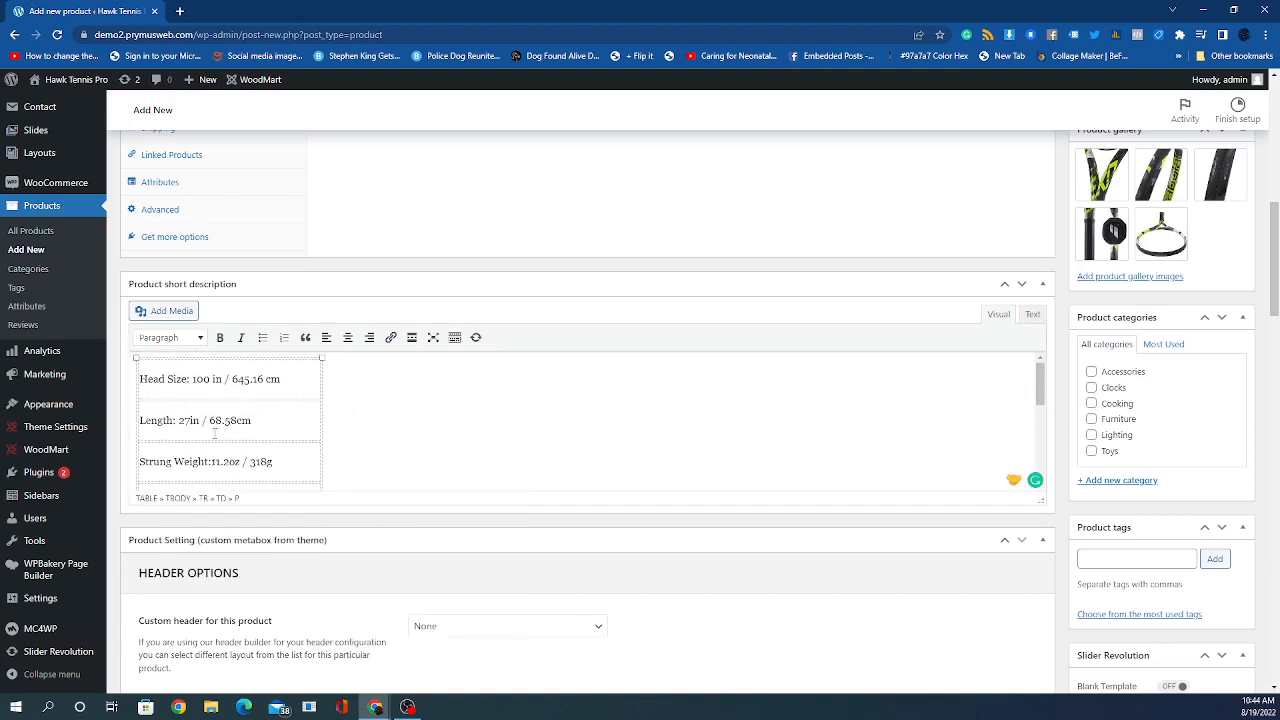
scroll(220, 424, "down", 2)
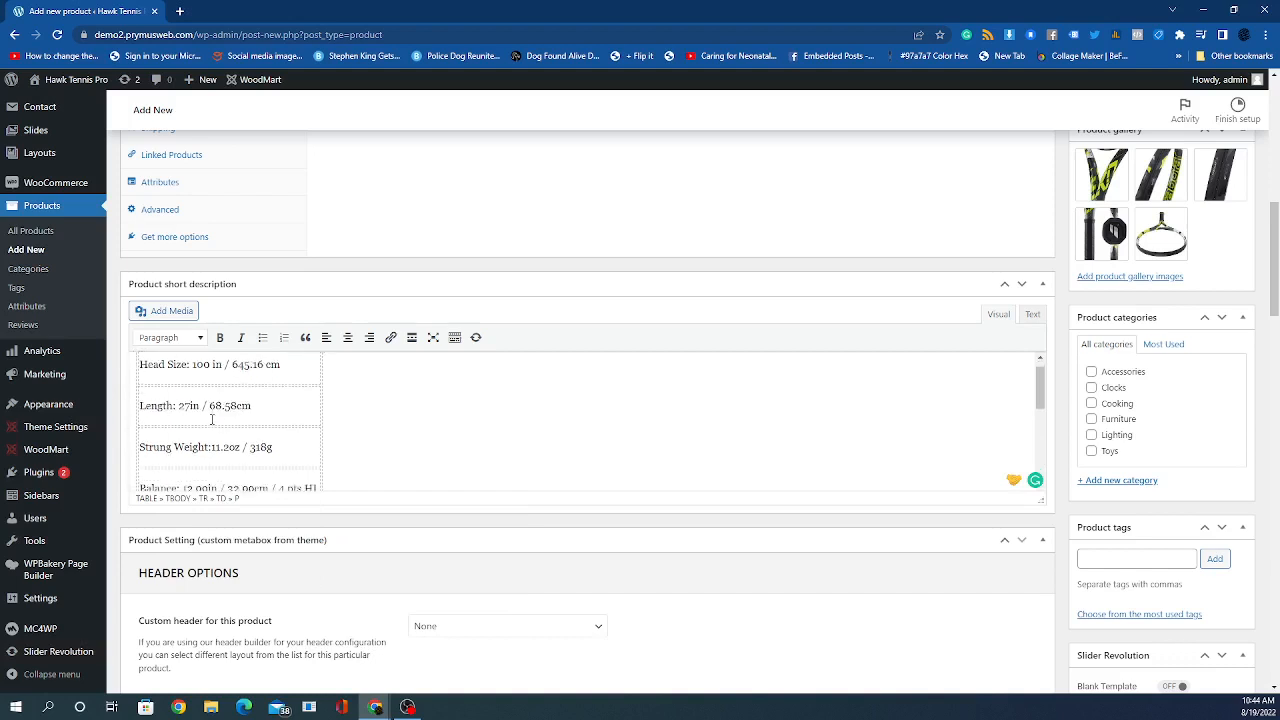
scroll(235, 420, "down", 3)
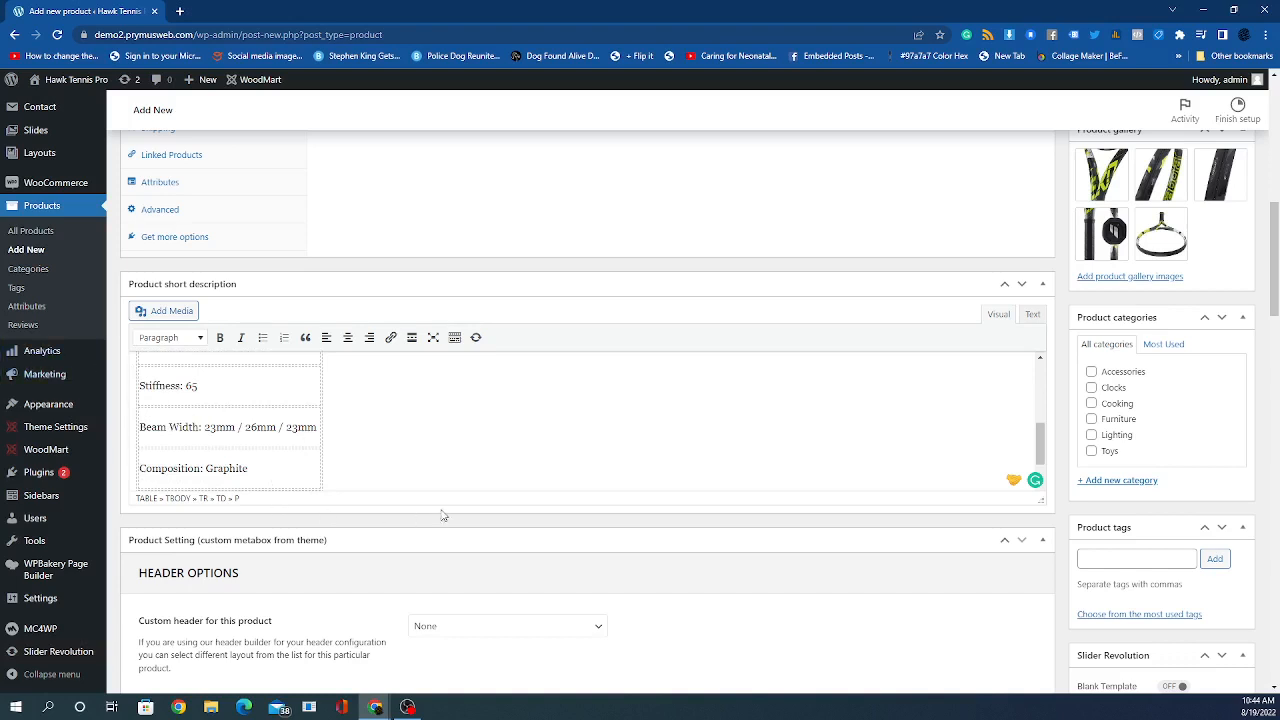
scroll(414, 451, "up", 6)
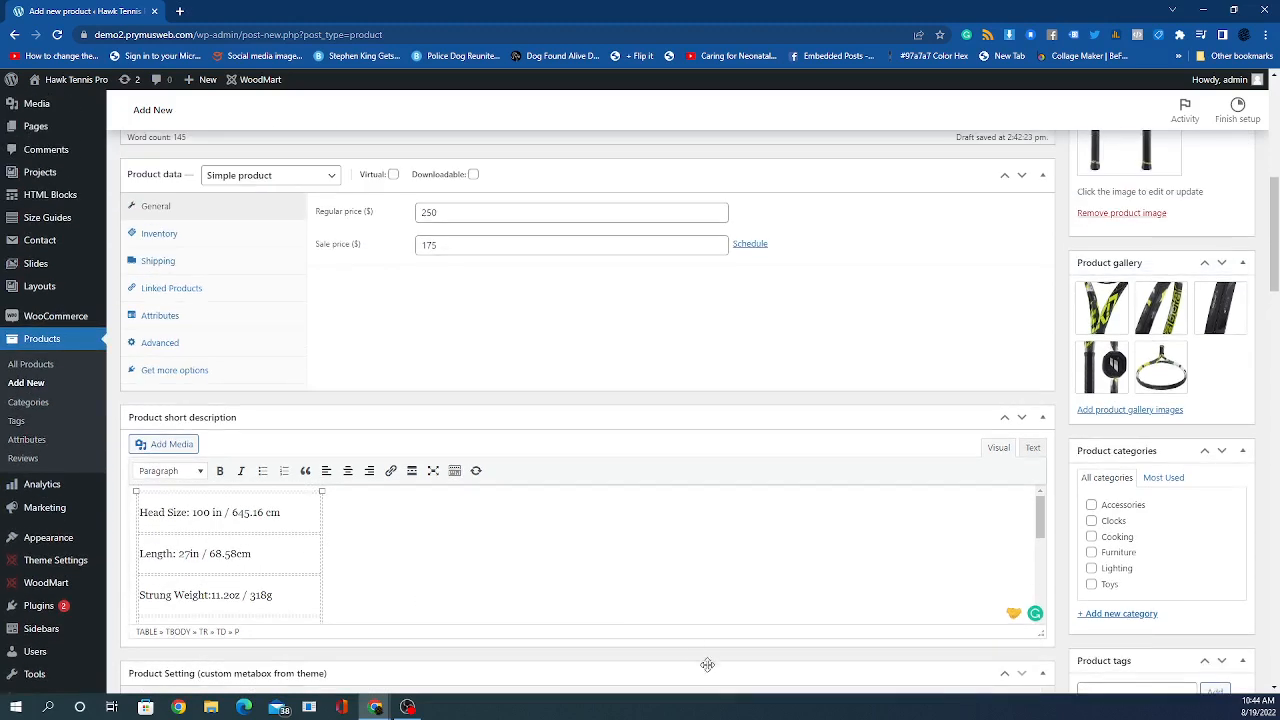
scroll(657, 636, "down", 3)
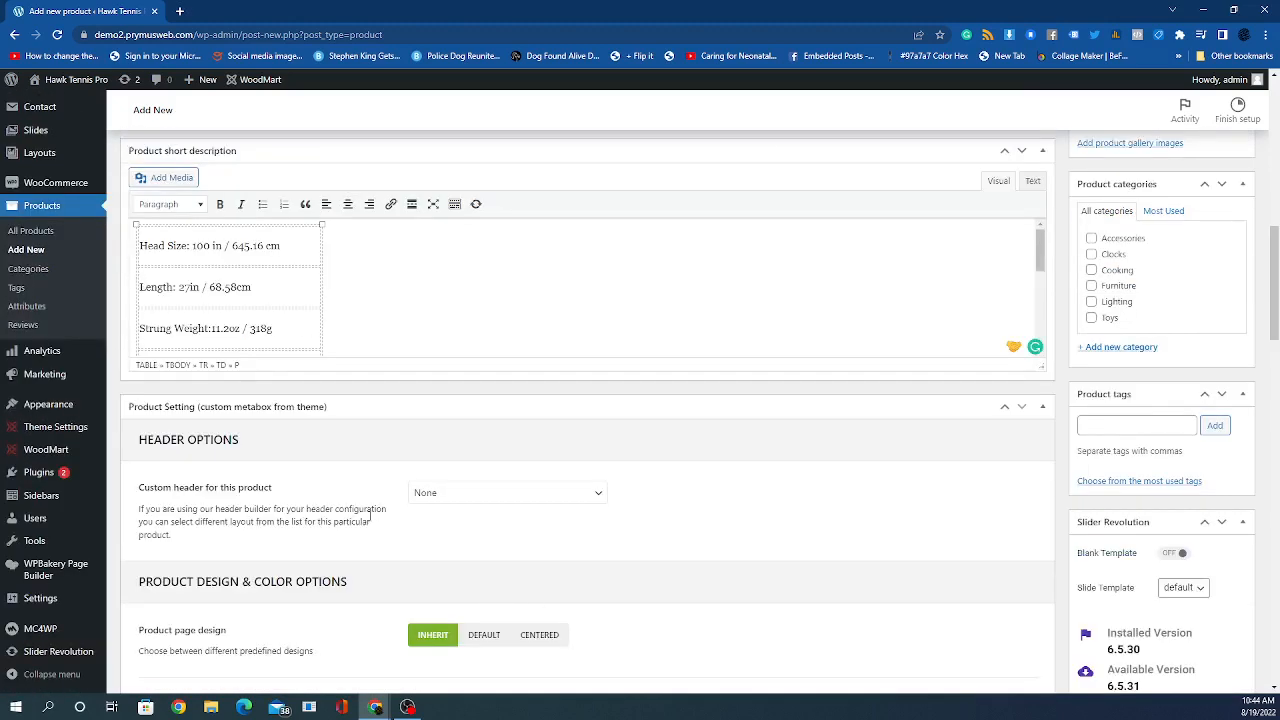
scroll(370, 515, "up", 4)
scroll(374, 540, "down", 3)
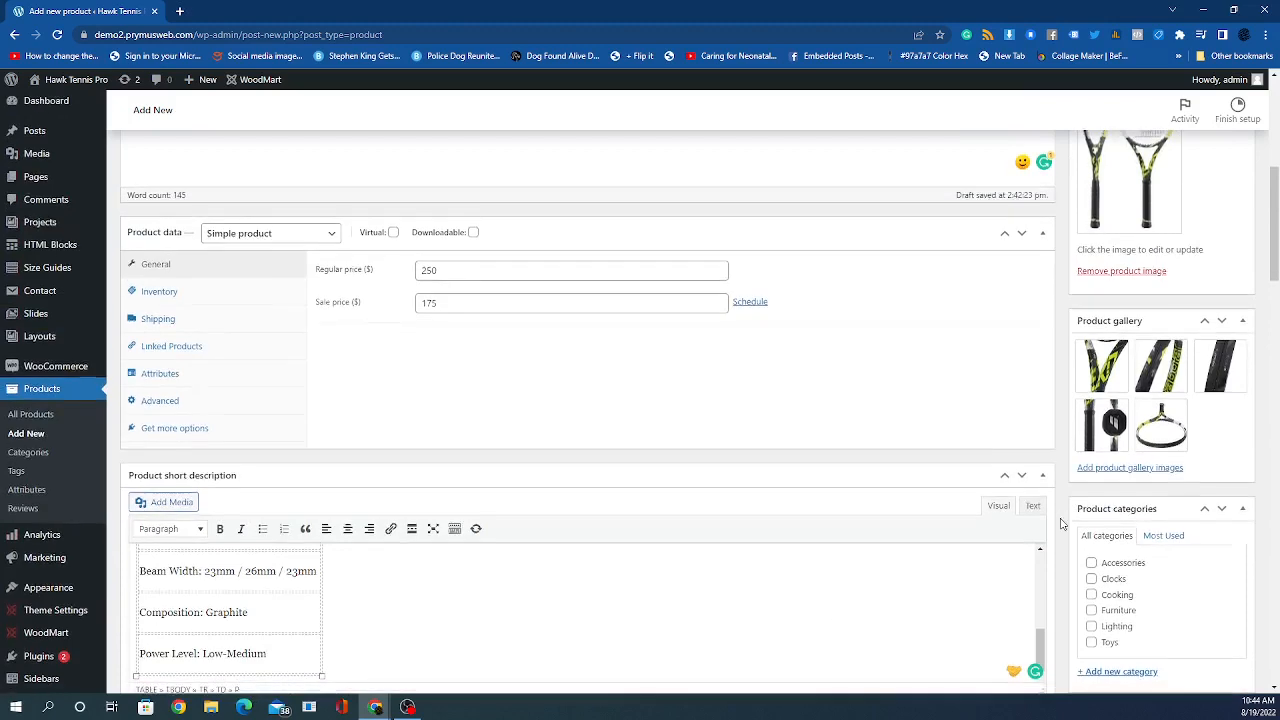
scroll(655, 405, "down", 3)
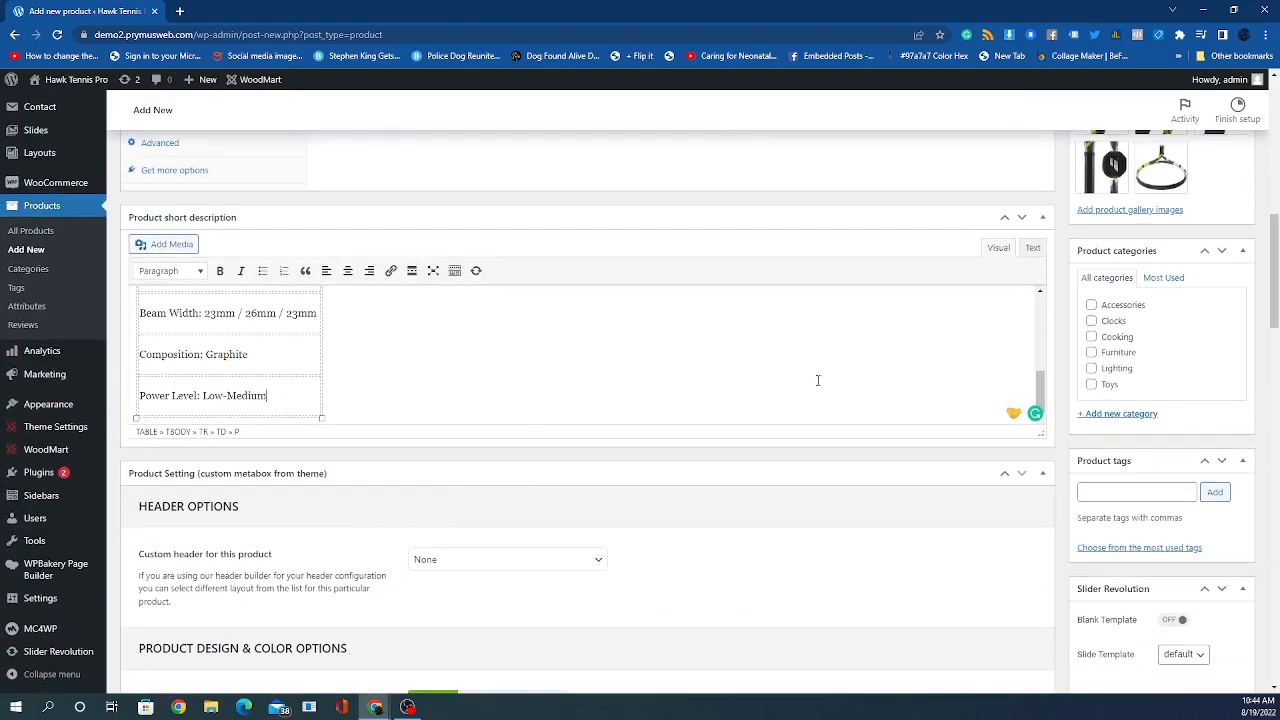
- Create a new product category named "Racquet" without a parent and assign it to the product
left_click(1133, 418)
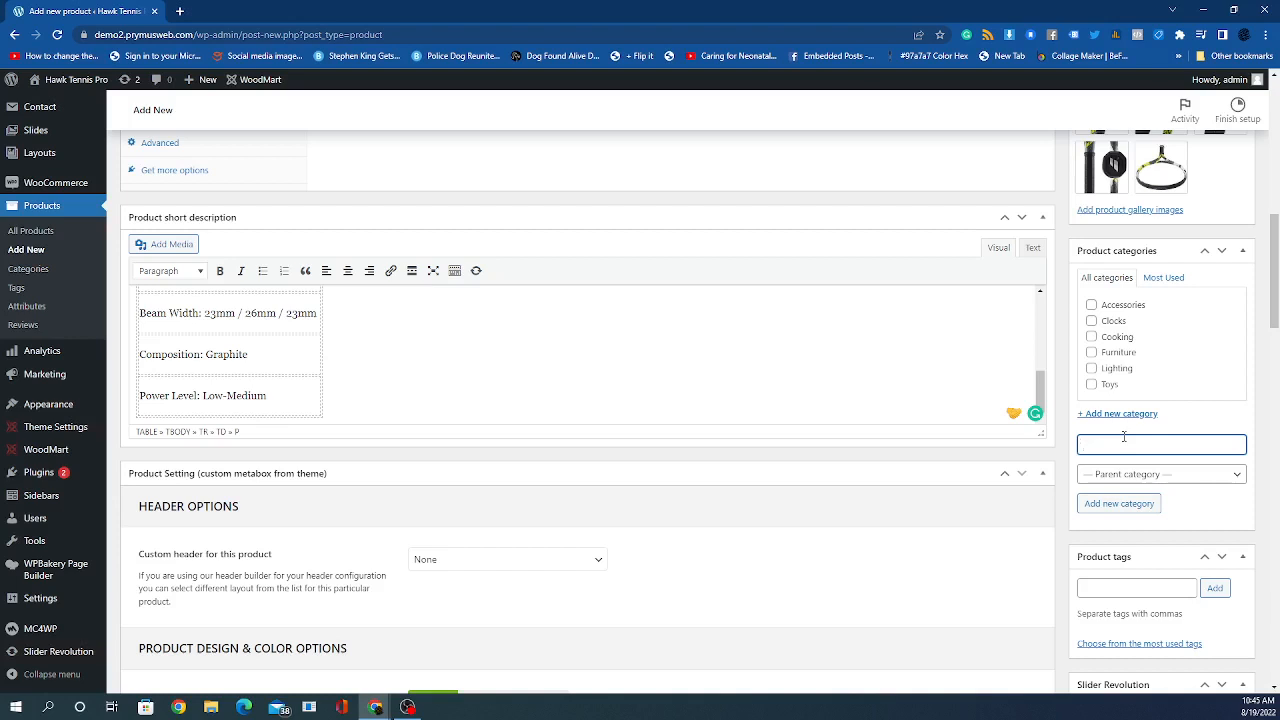
type("rAQUET")
right_click(1098, 445)
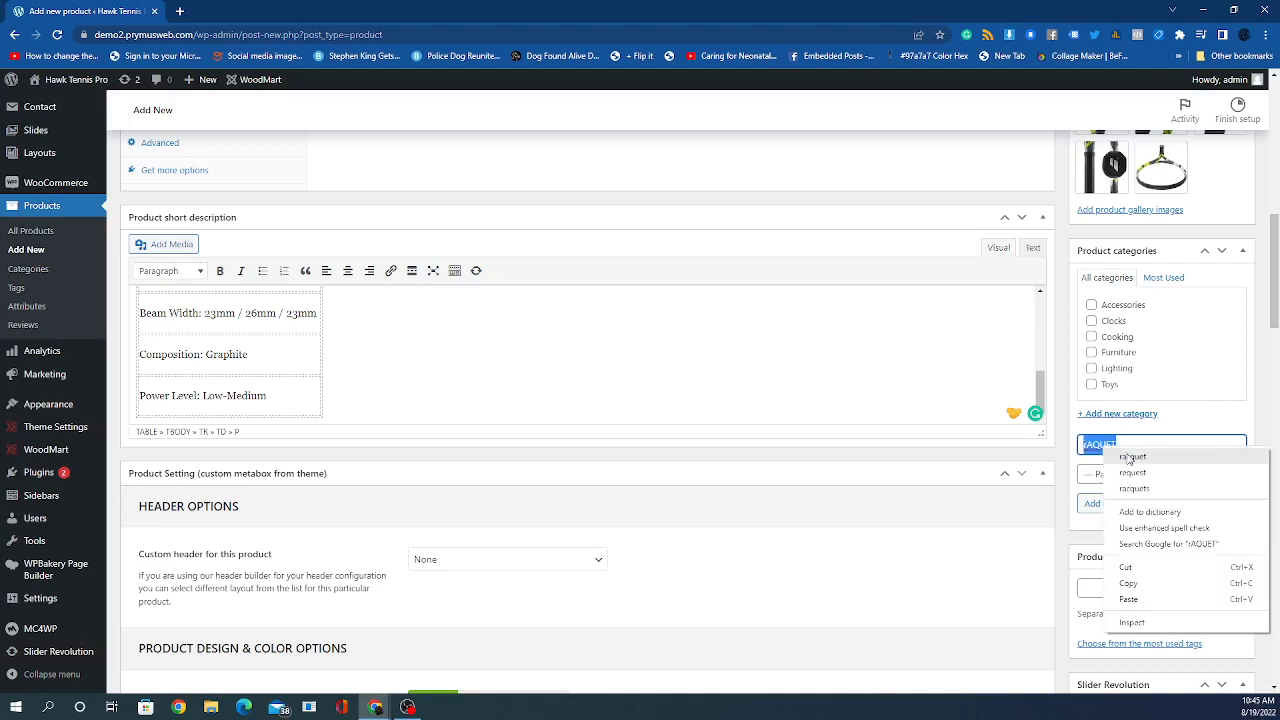
left_click(1128, 453)
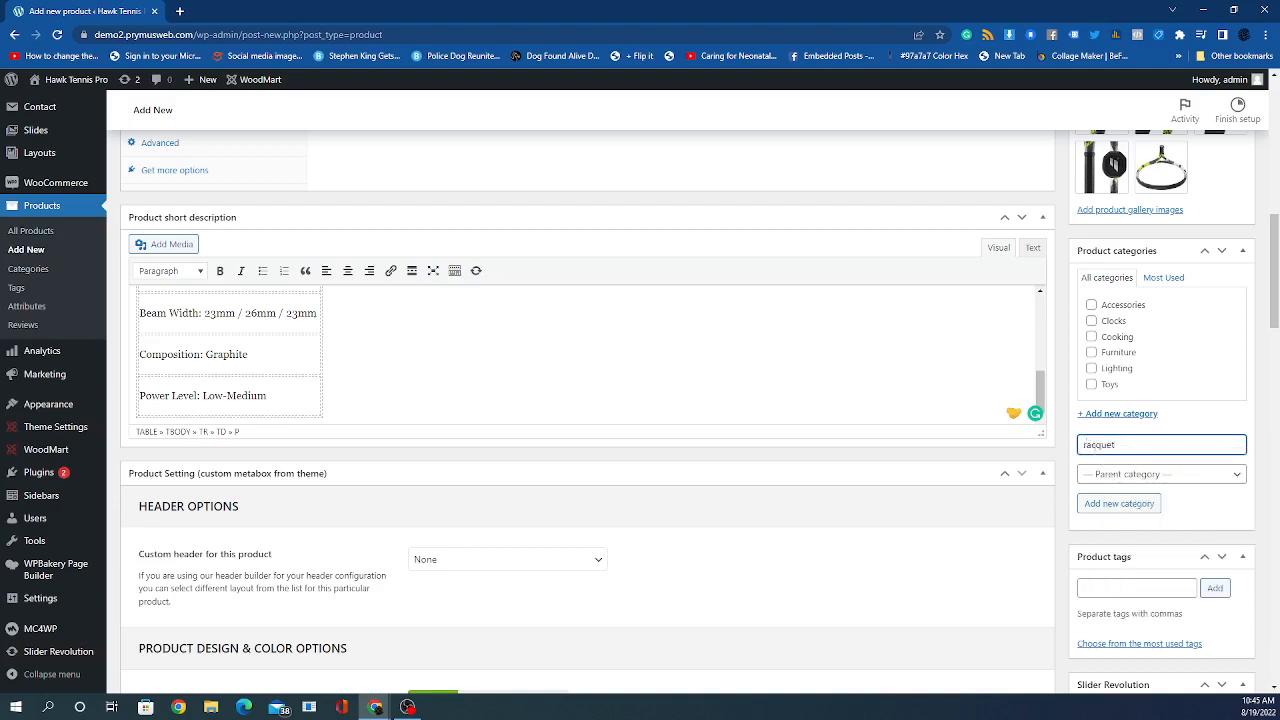
left_click(1087, 445)
key("BackSpace")
type("Racquet")
left_click(1093, 509)
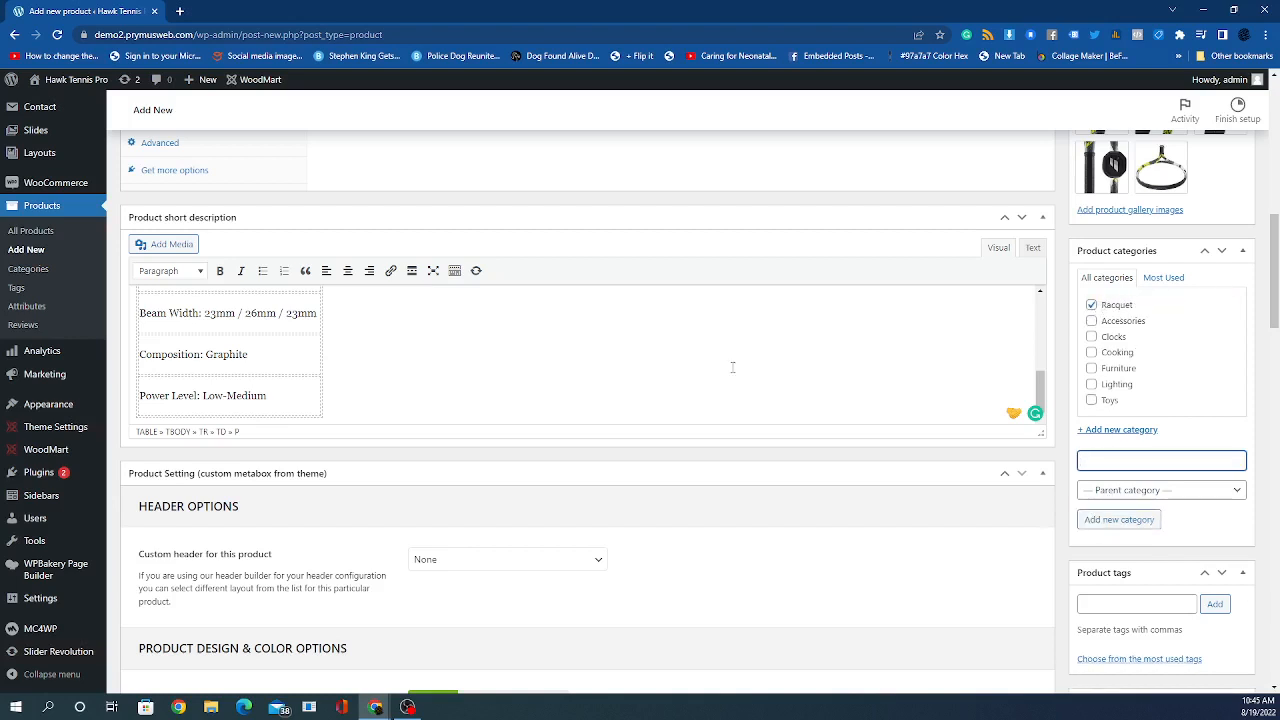
- Add the product tags "Racquet" and "Babolat"
scroll(757, 357, "up", 3)
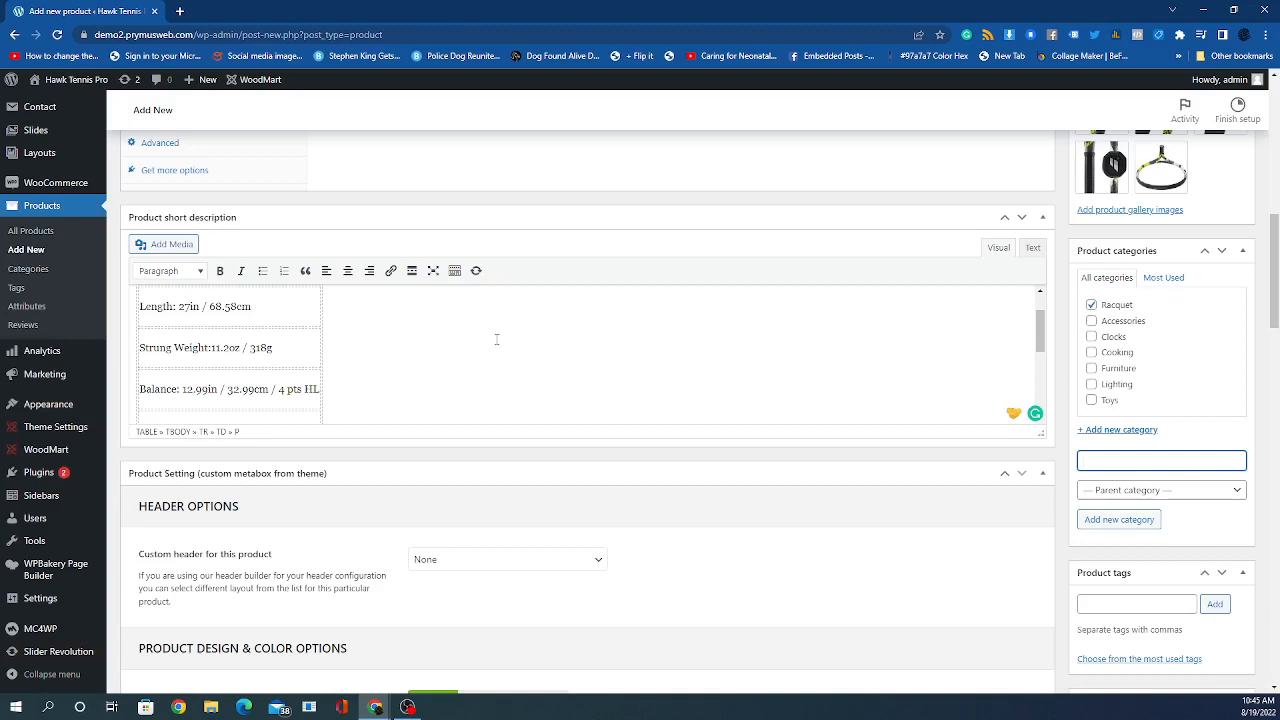
scroll(497, 340, "up", 1)
scroll(424, 215, "up", 2)
scroll(803, 520, "down", 3)
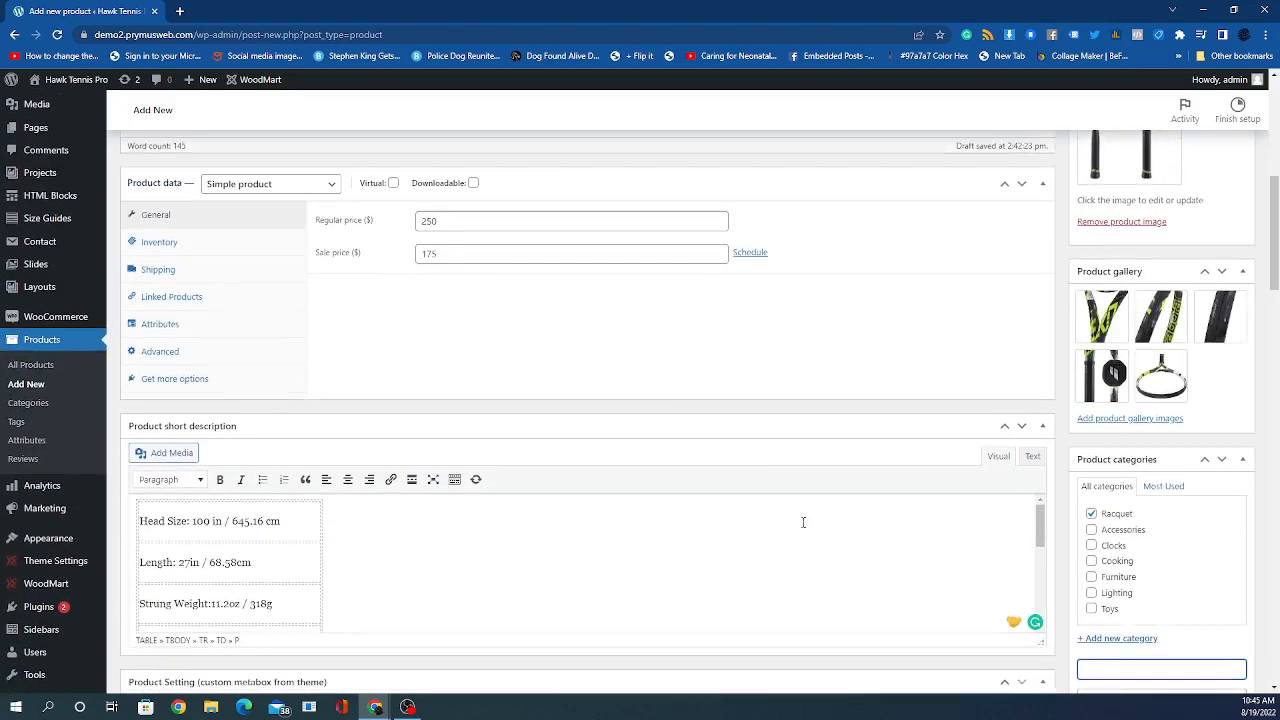
scroll(1157, 566, "down", 2)
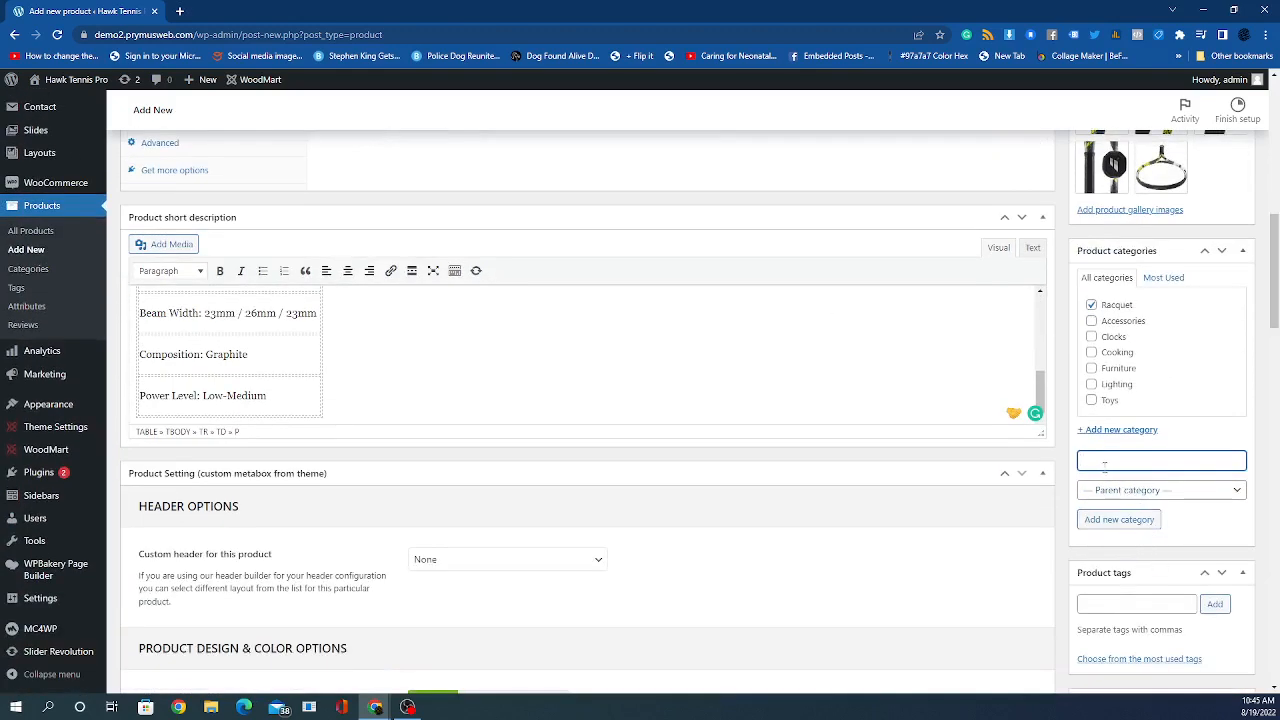
left_click(1097, 605)
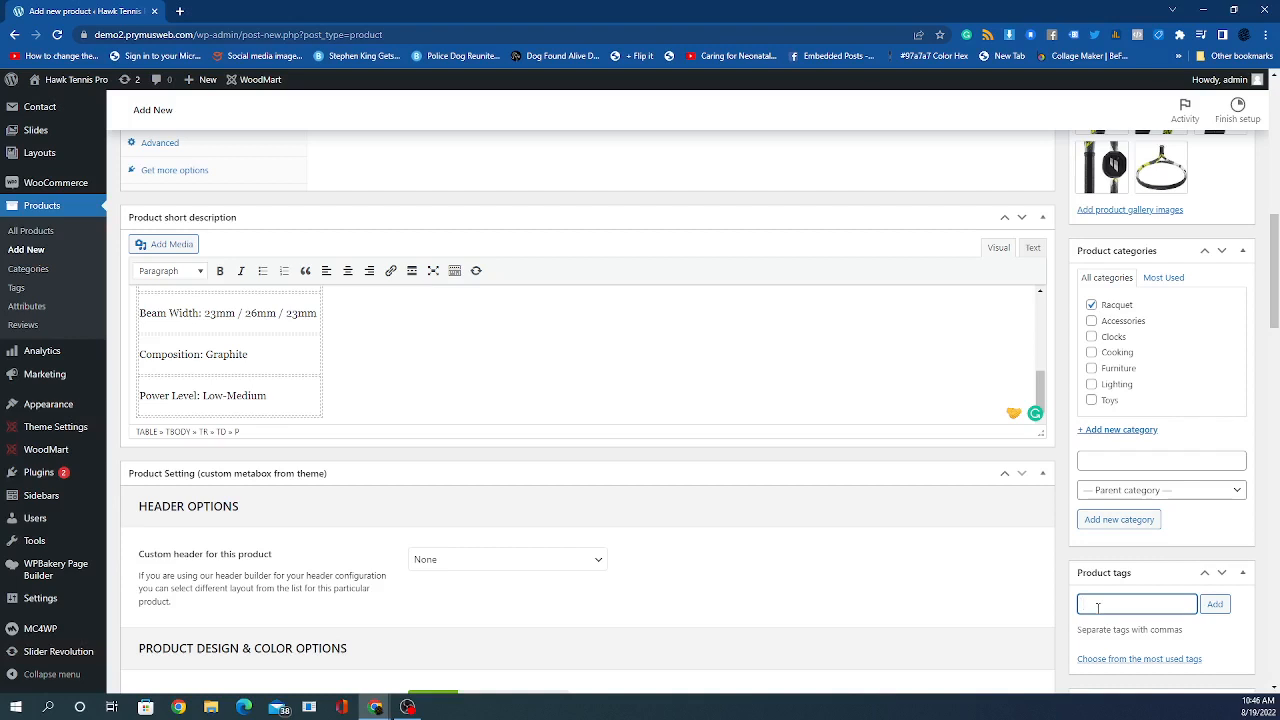
type("Racquet")
left_click(1204, 607)
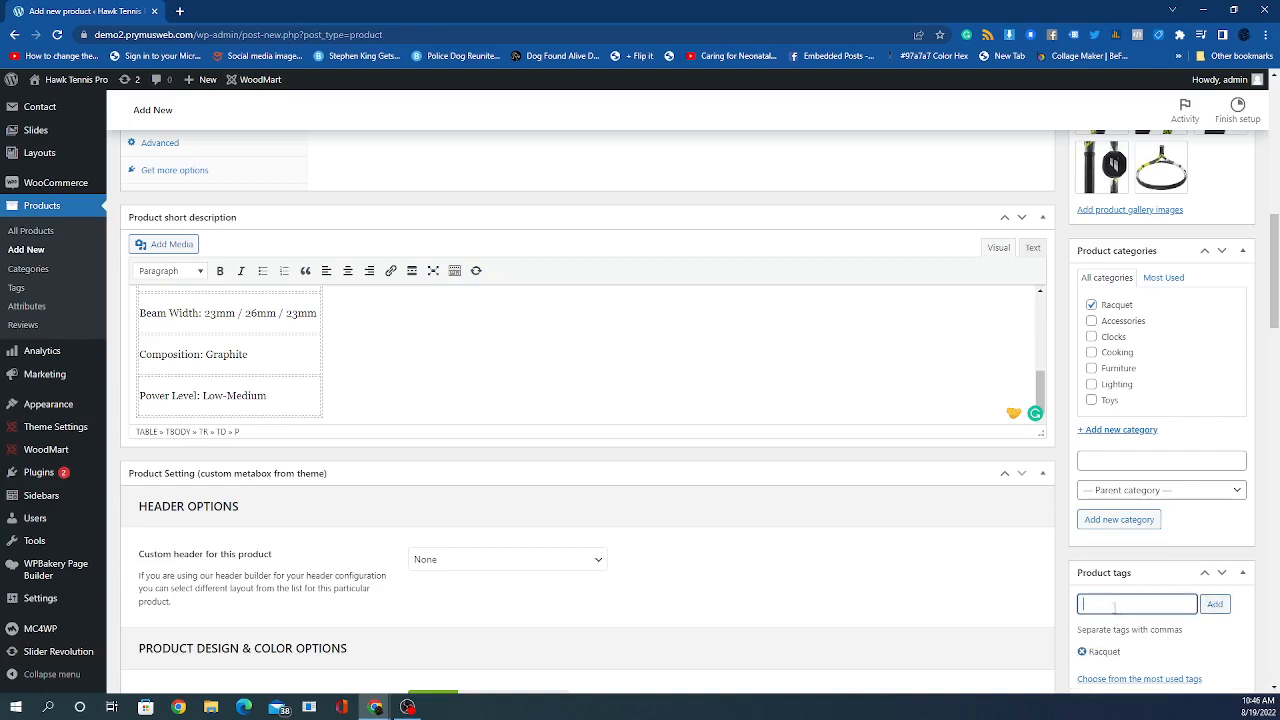
type("Babolat")
right_click(1105, 603)
left_click(1142, 611)
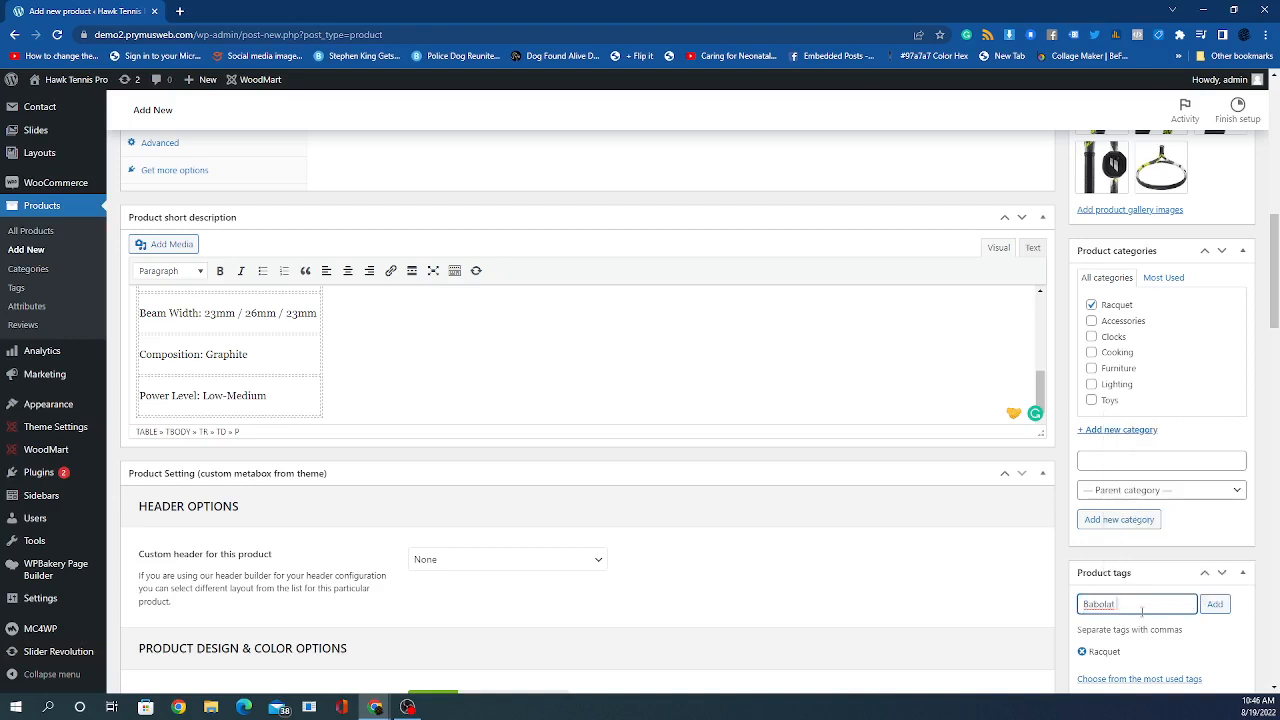
left_click(1215, 605)
- Review the product's description, images, prices, short description, category and tags
scroll(485, 578, "down", 2)
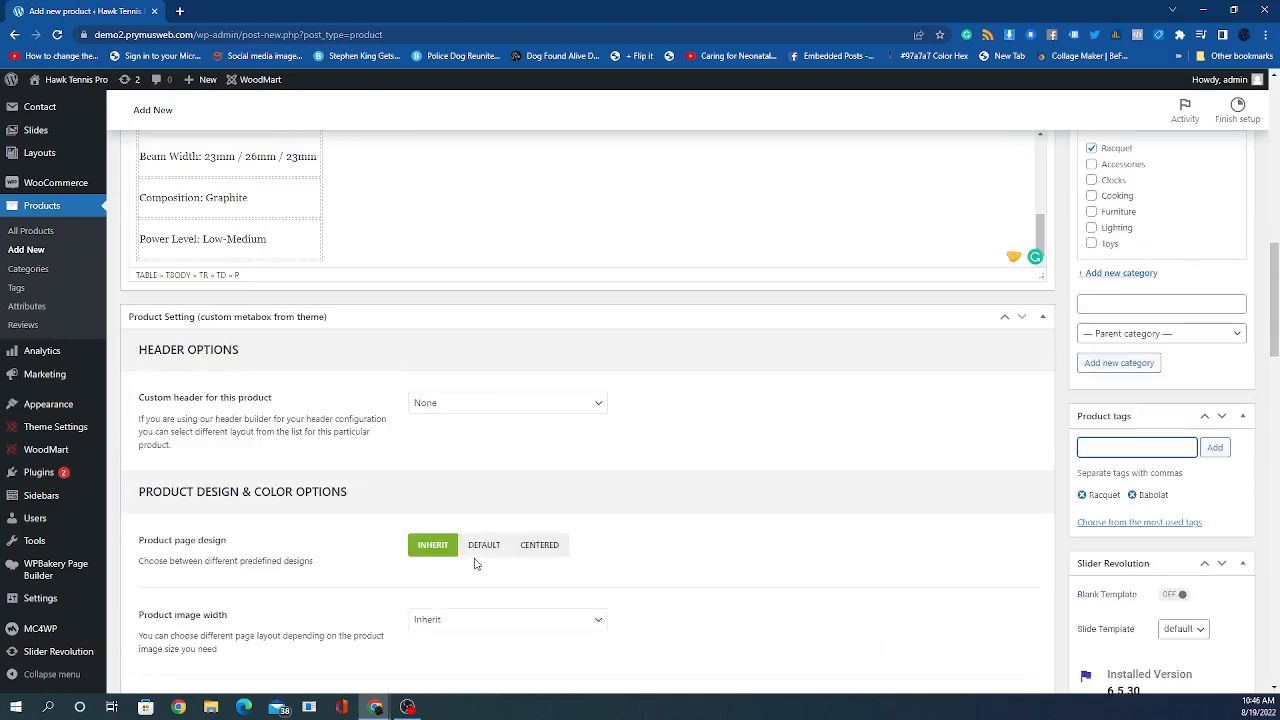
scroll(737, 509, "up", 1)
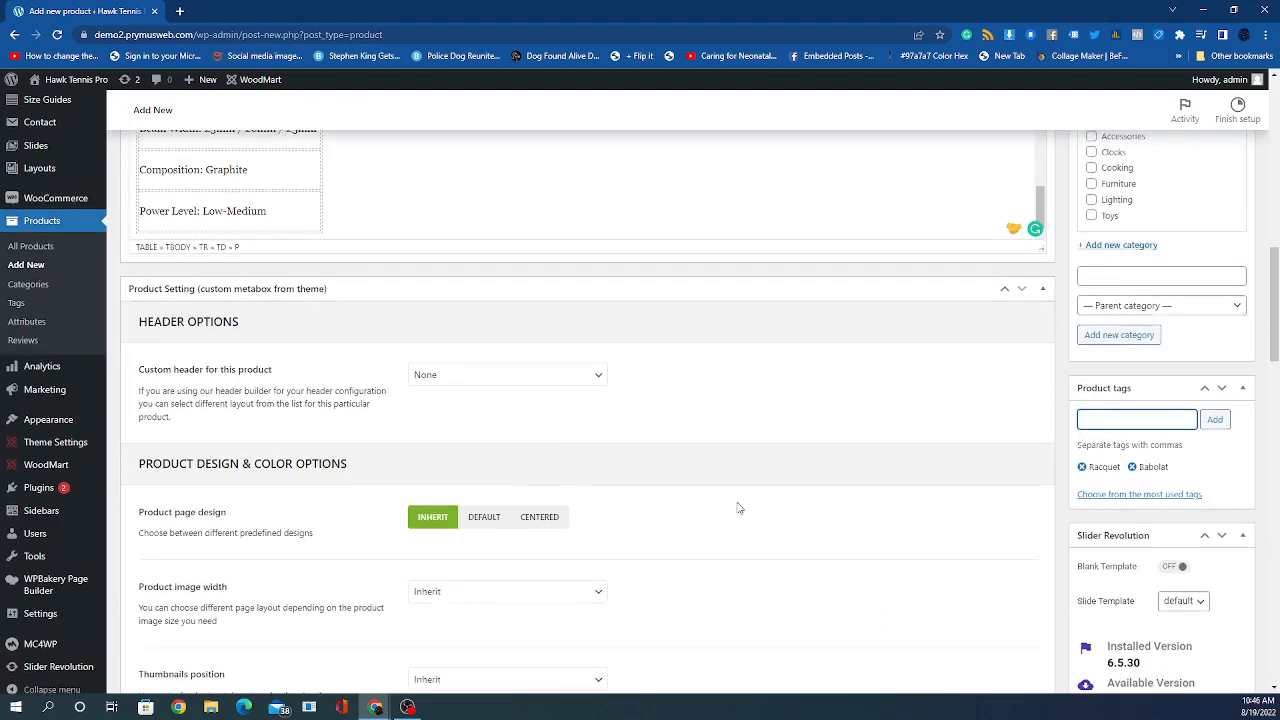
scroll(631, 517, "up", 7)
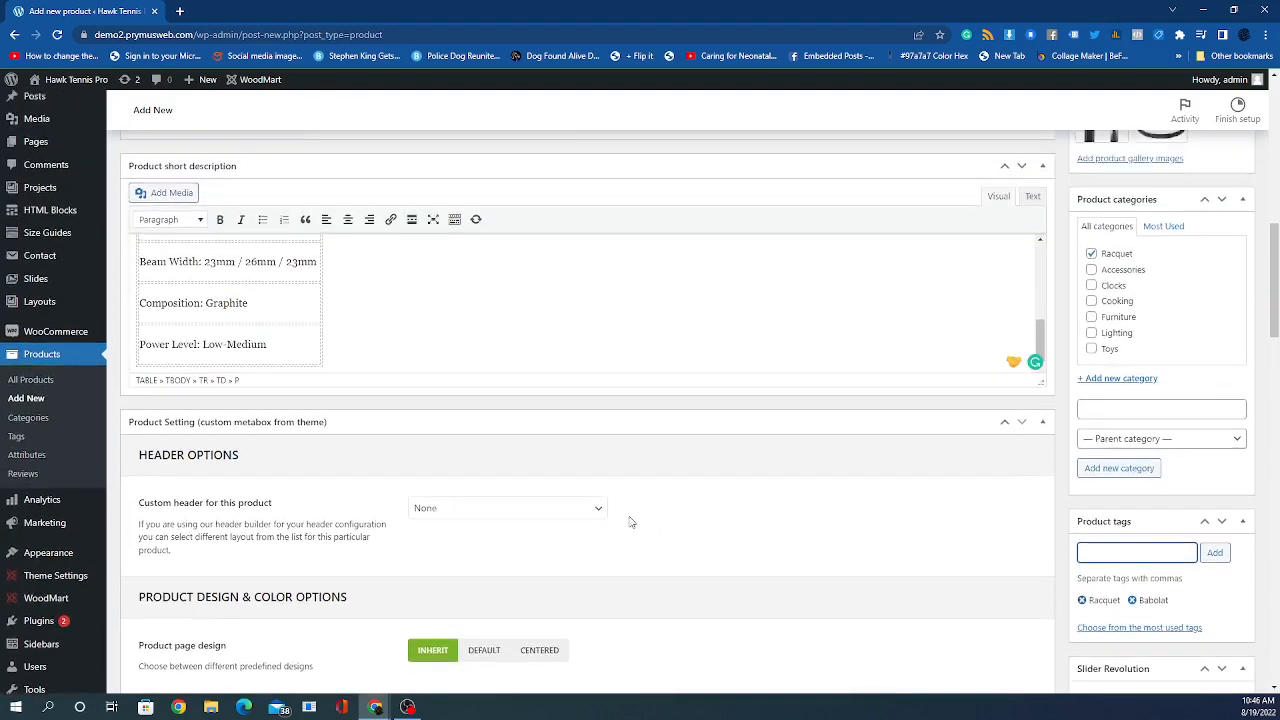
scroll(629, 516, "up", 3)
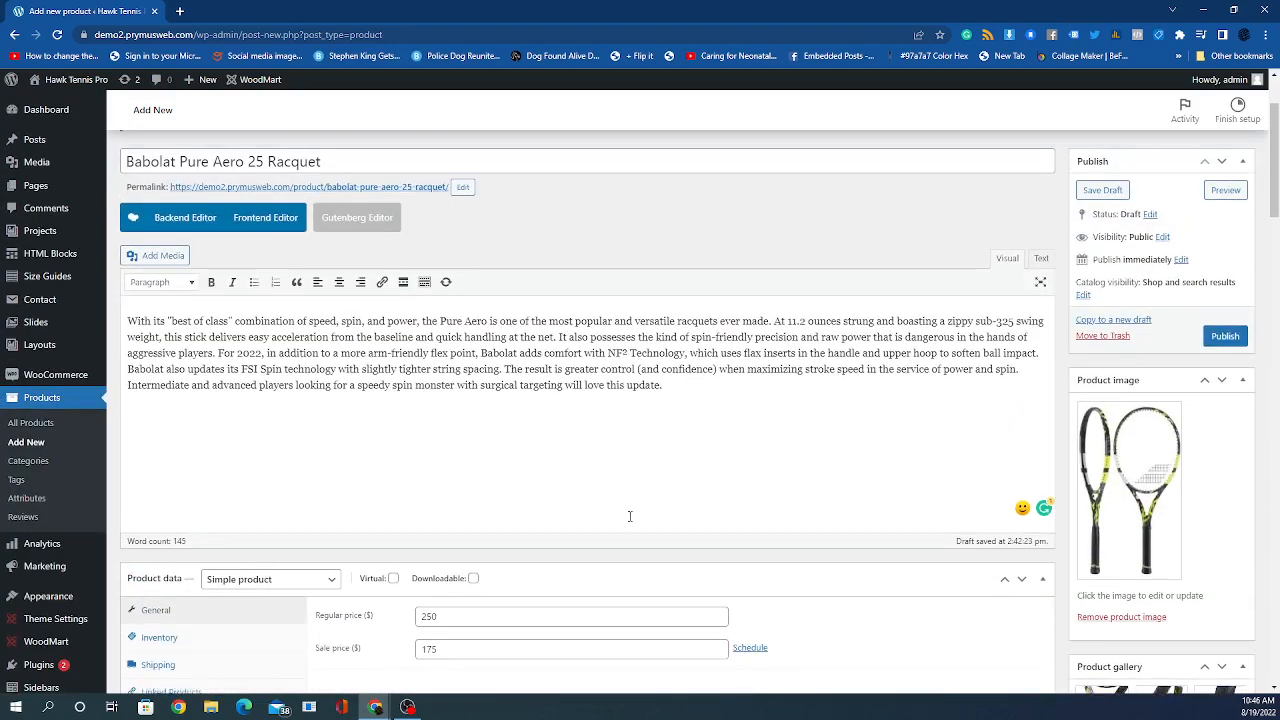
scroll(629, 516, "down", 3)
scroll(629, 517, "down", 5)
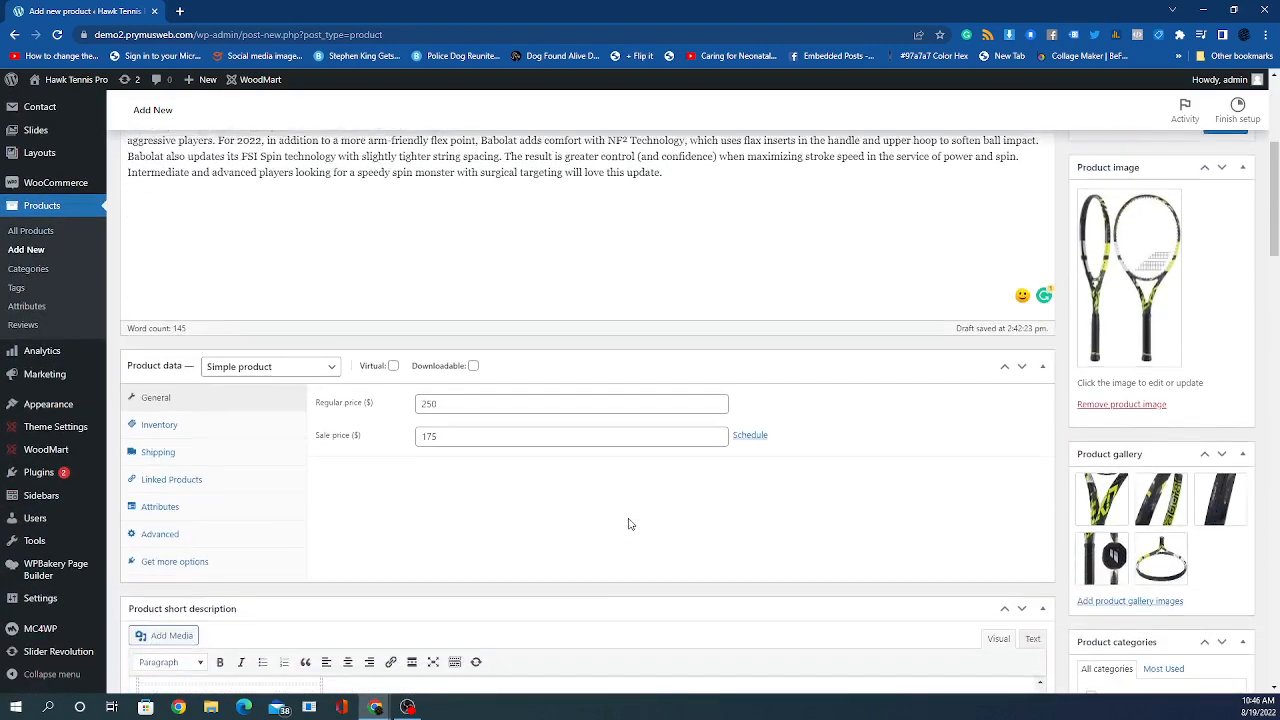
scroll(628, 525, "down", 5)
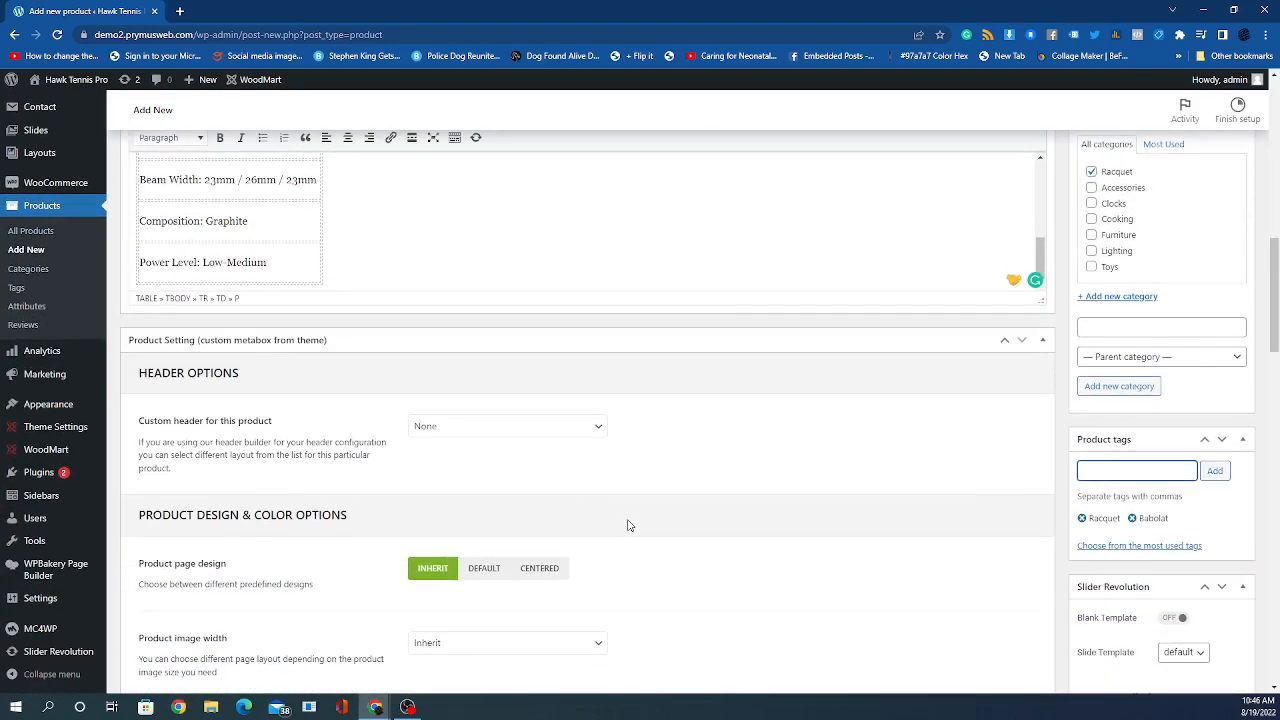
- Examine the theme's custom product settings, from header and design options through sidebar, extra content, tab and extra options
scroll(627, 525, "up", 3)
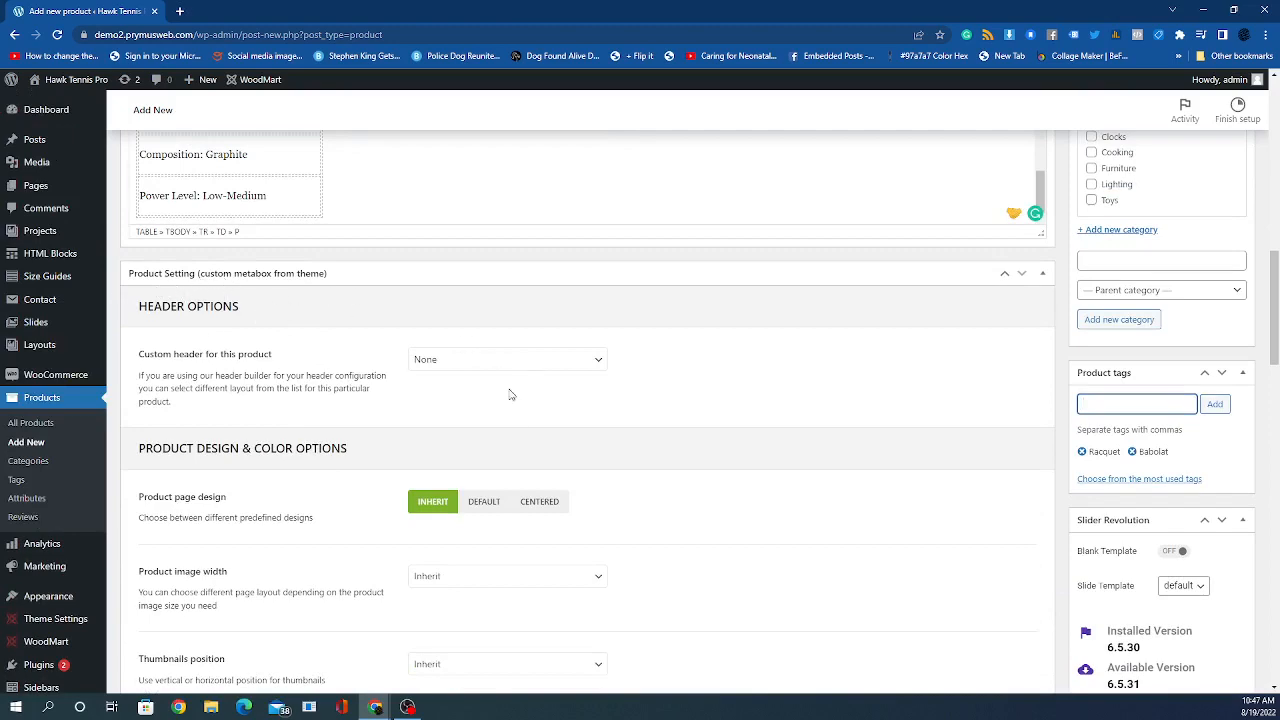
scroll(495, 499, "down", 8)
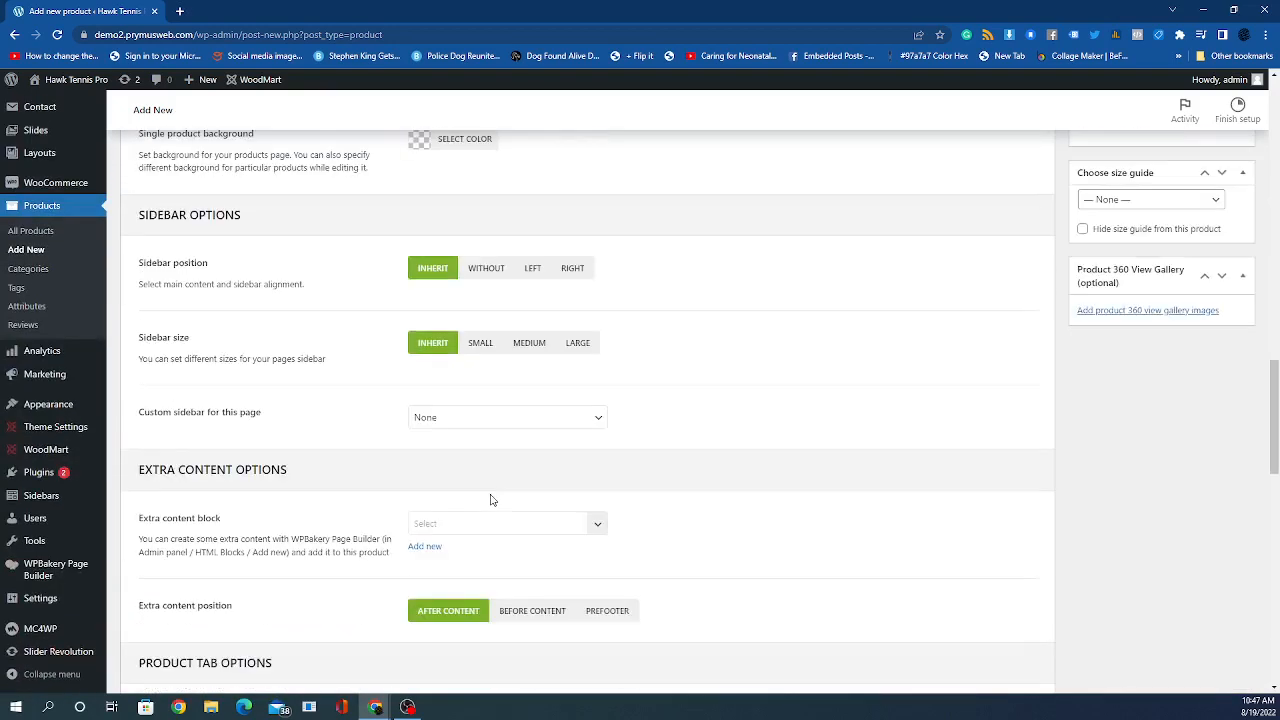
scroll(490, 500, "down", 5)
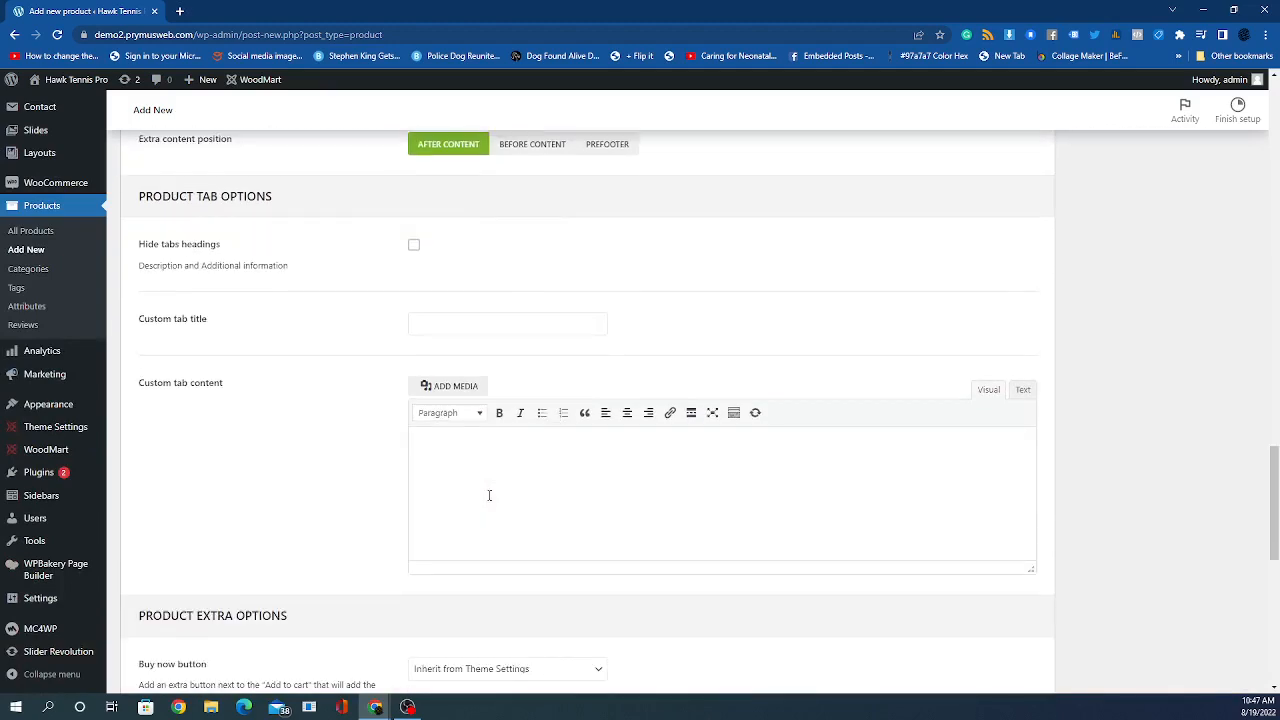
scroll(490, 500, "down", 5)
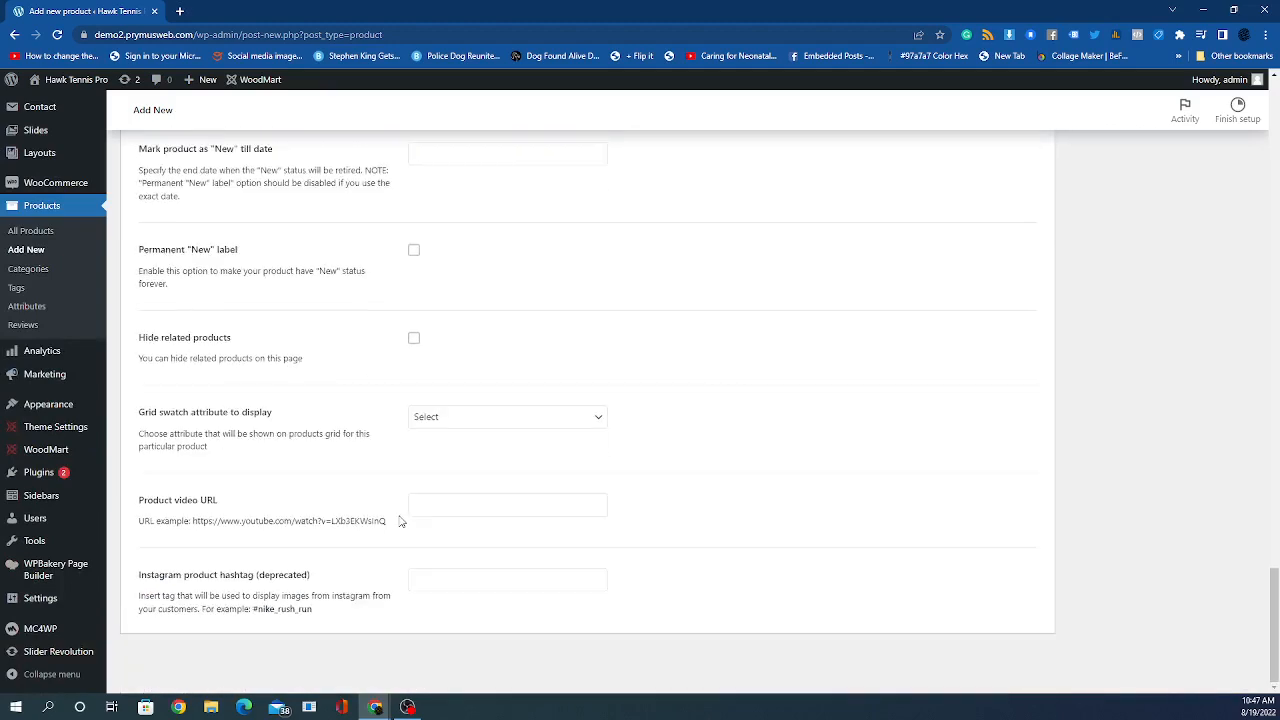
scroll(511, 549, "up", 3)
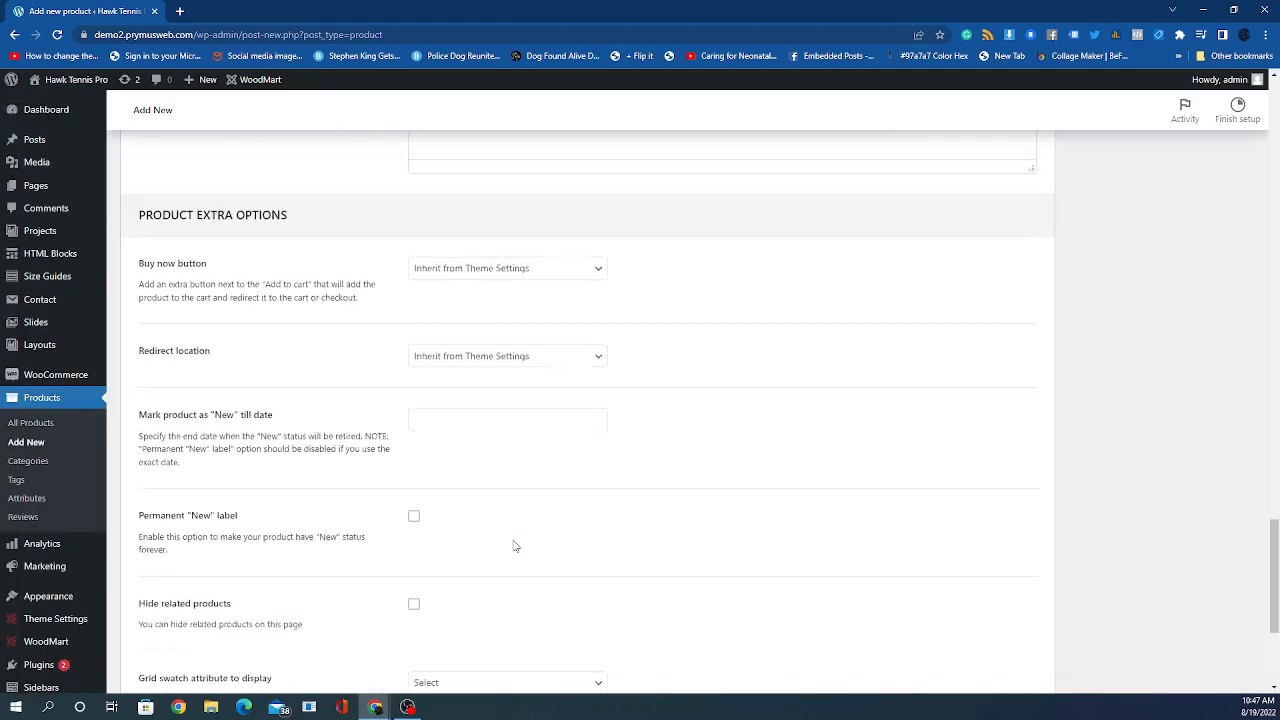
scroll(514, 543, "down", 3)
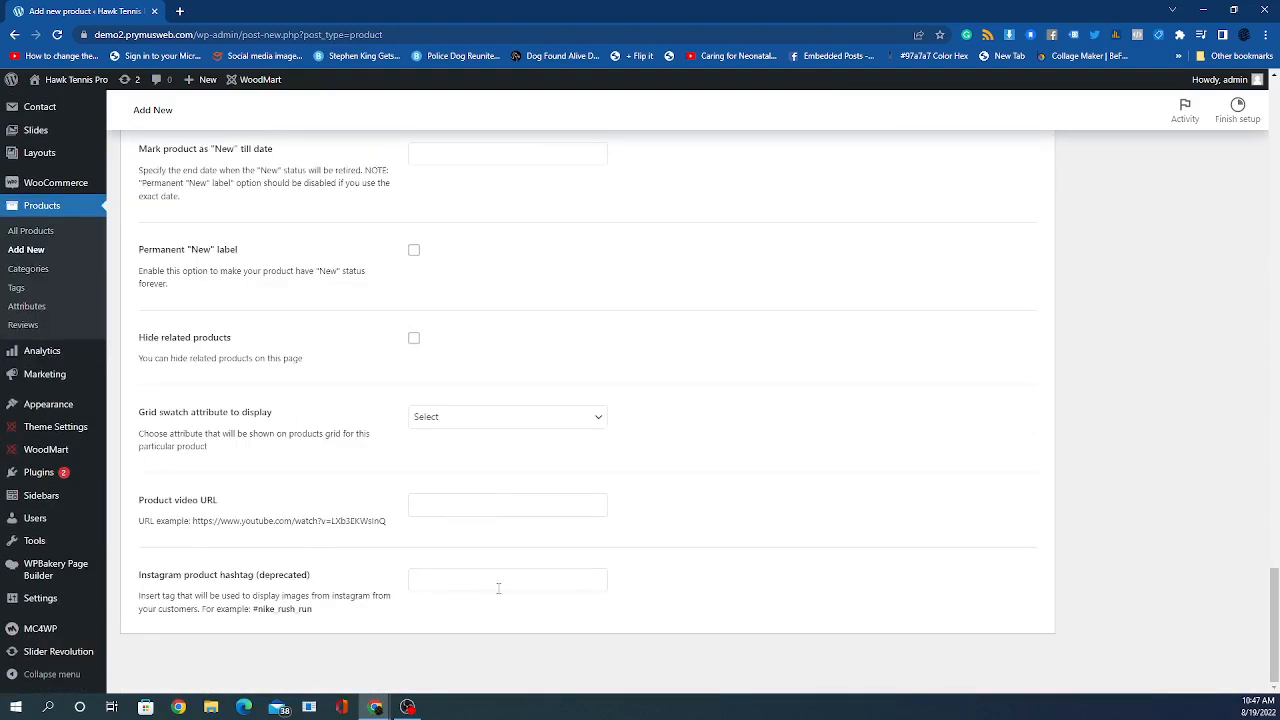
scroll(498, 588, "up", 10)
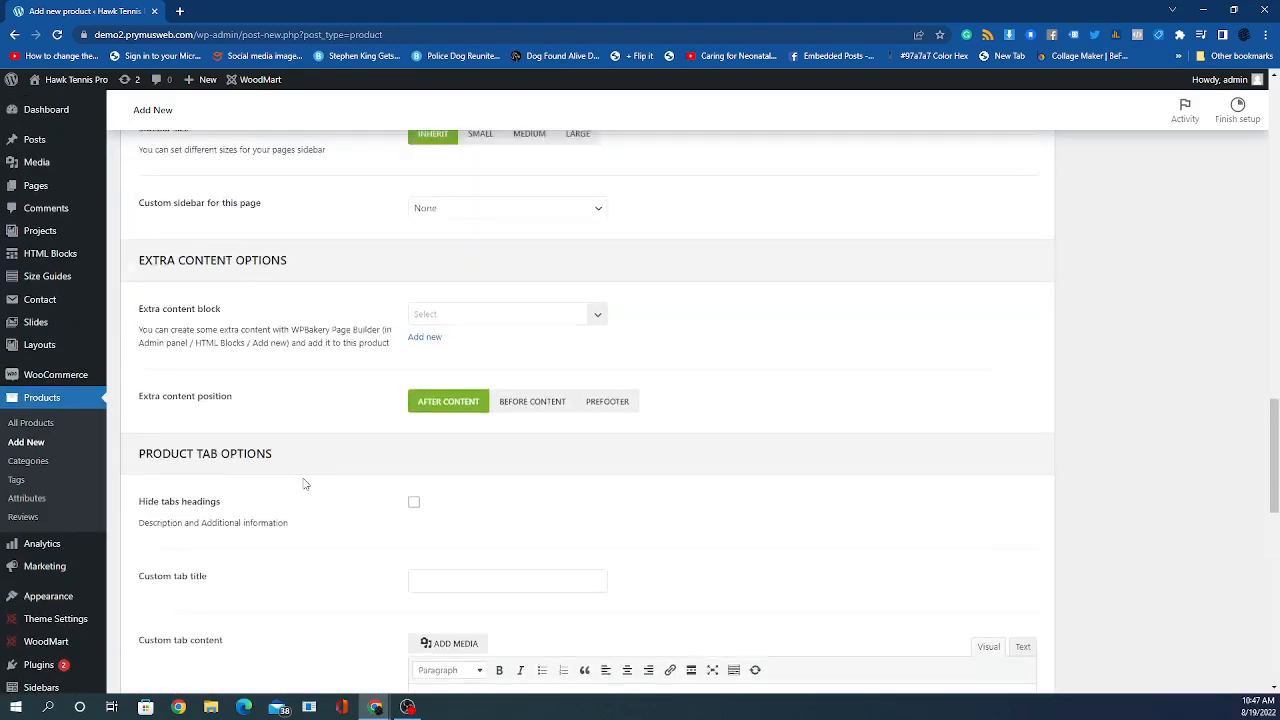
scroll(305, 484, "up", 10)
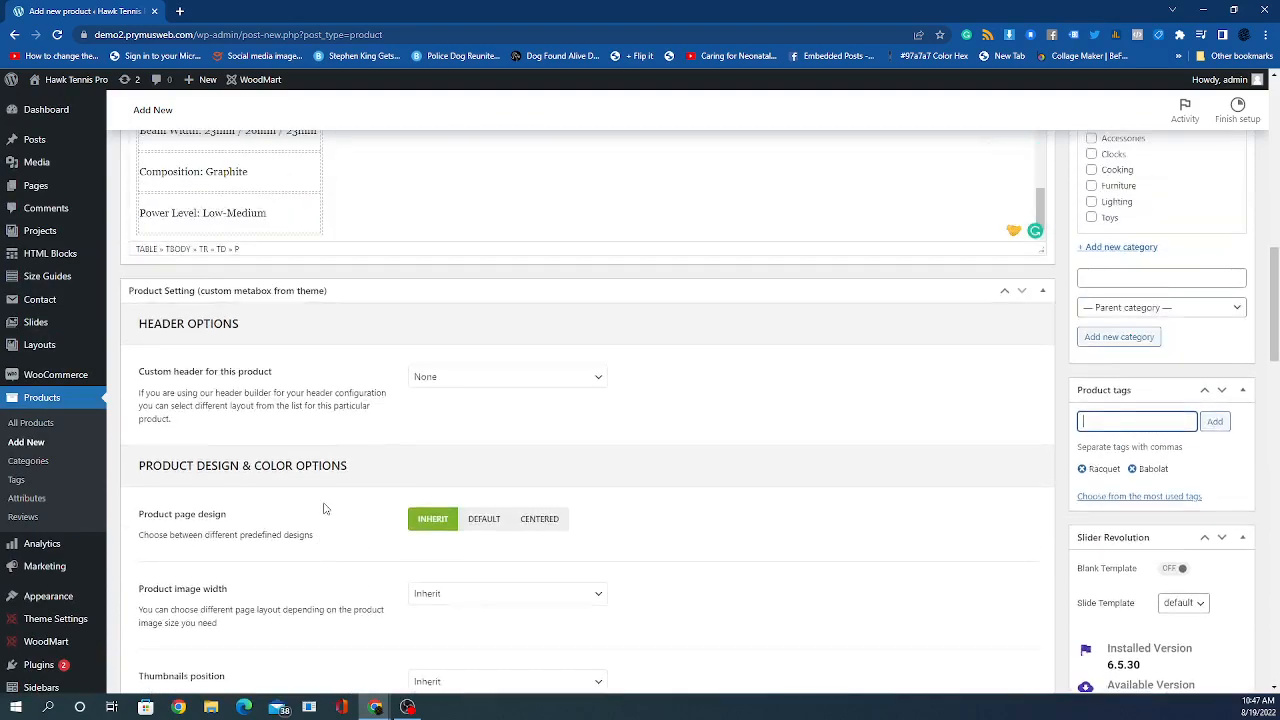
- Publish the Babolat Pure Aero 25 Racquet product
scroll(323, 508, "up", 8)
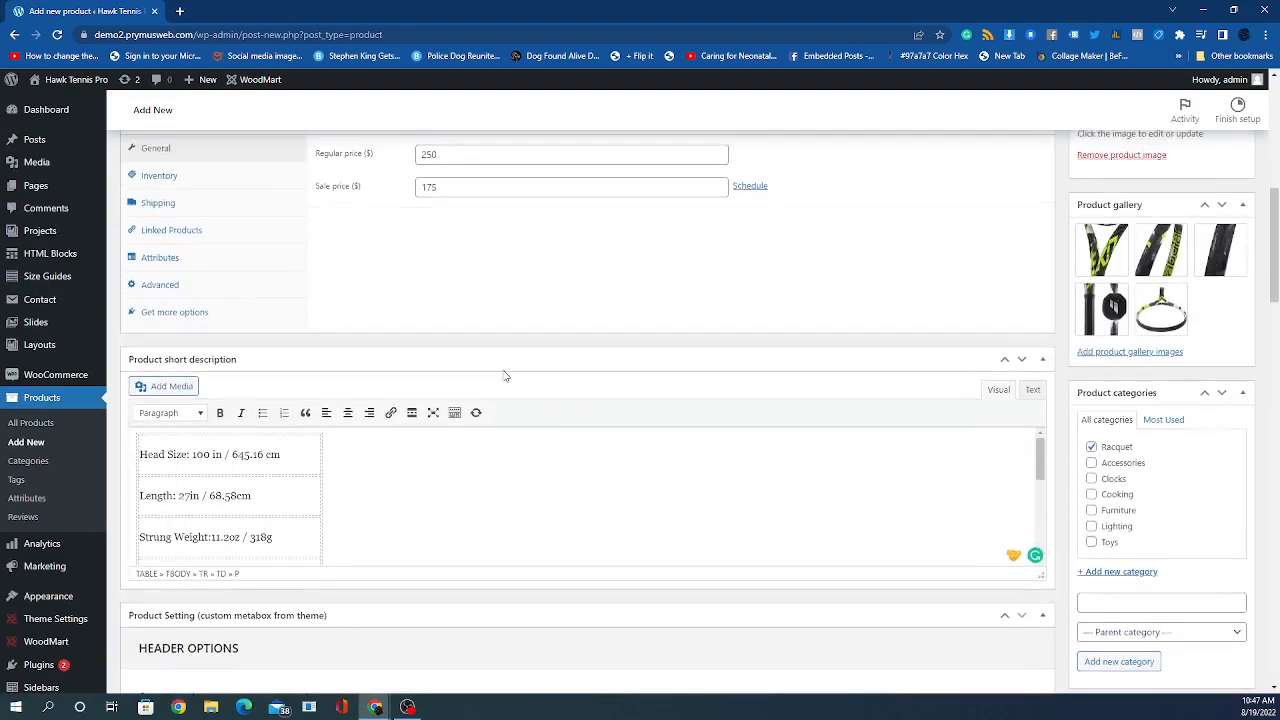
scroll(505, 376, "up", 5)
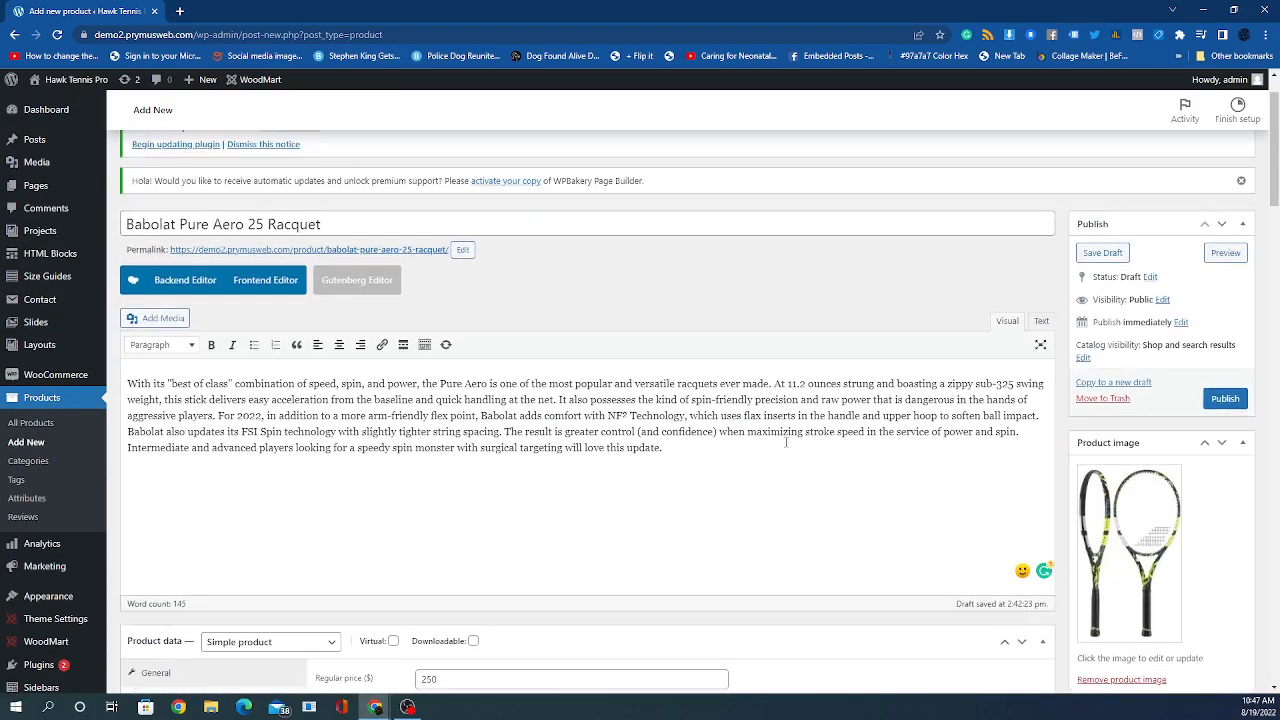
left_click(1227, 399)
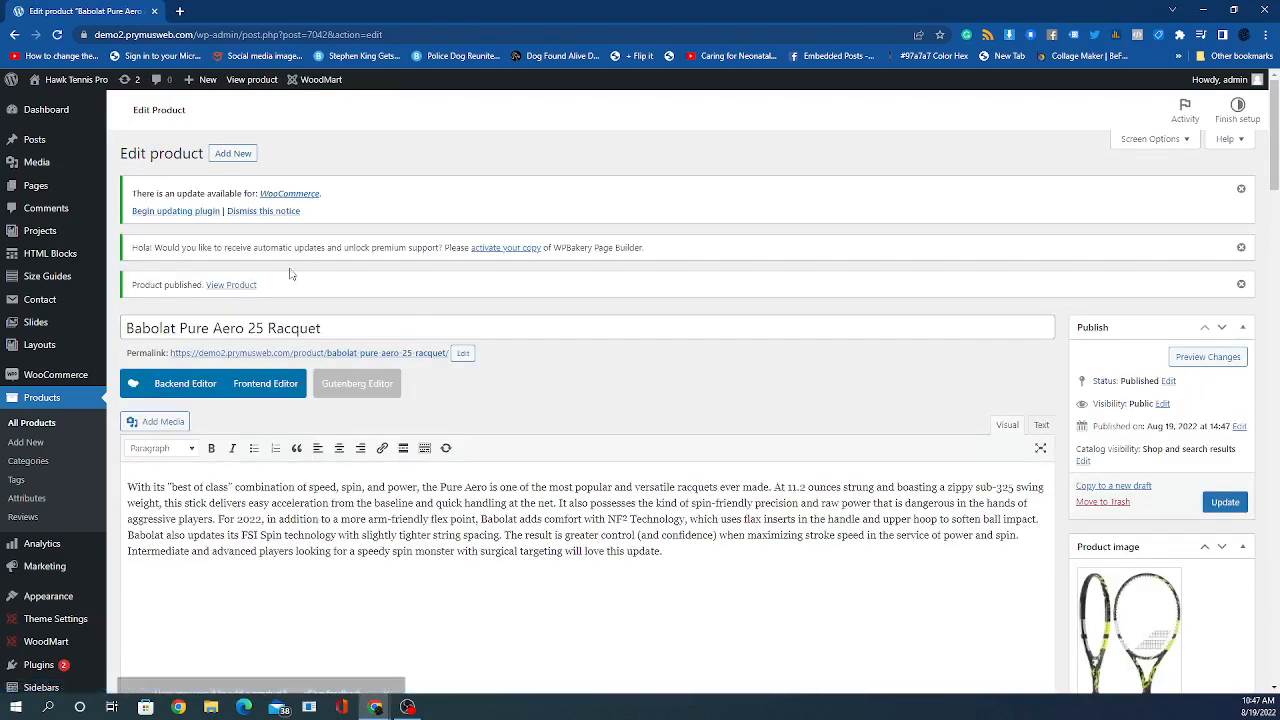
- View the published product page and examine its specifications, category, tags, description and gallery images, enlarging the third gallery image
left_click(238, 286)
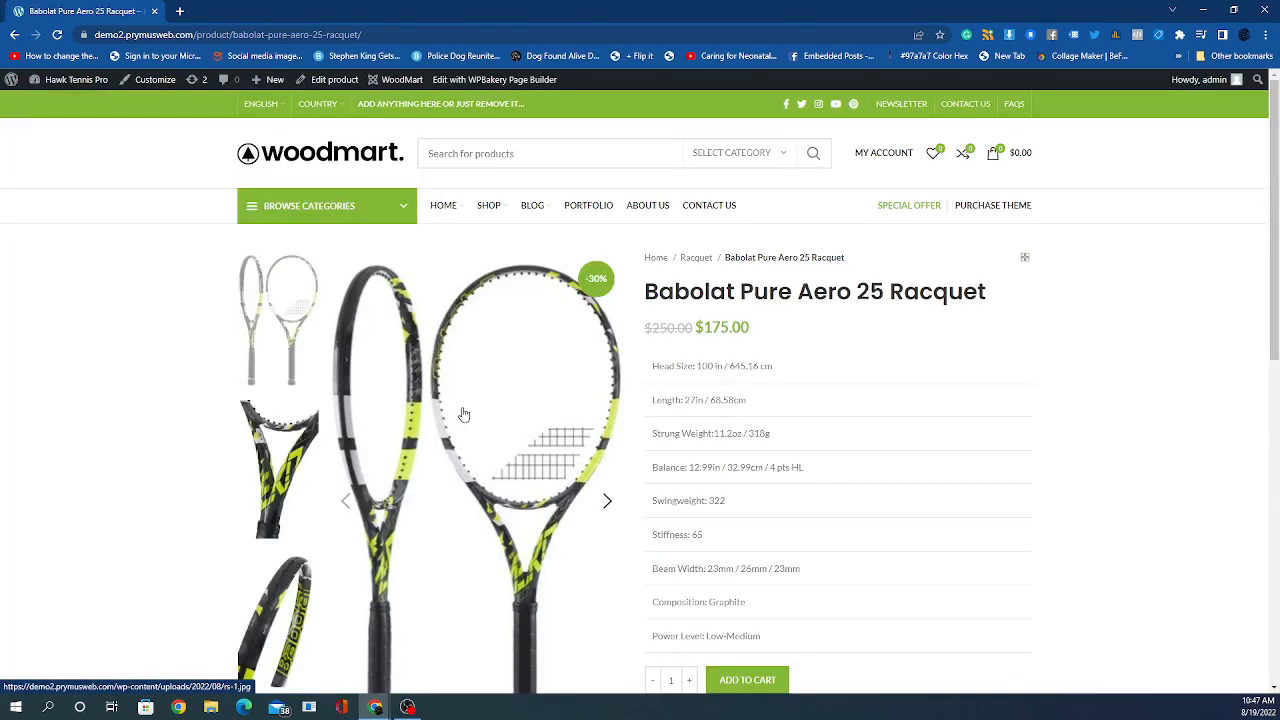
scroll(465, 412, "down", 2)
scroll(464, 405, "up", 2)
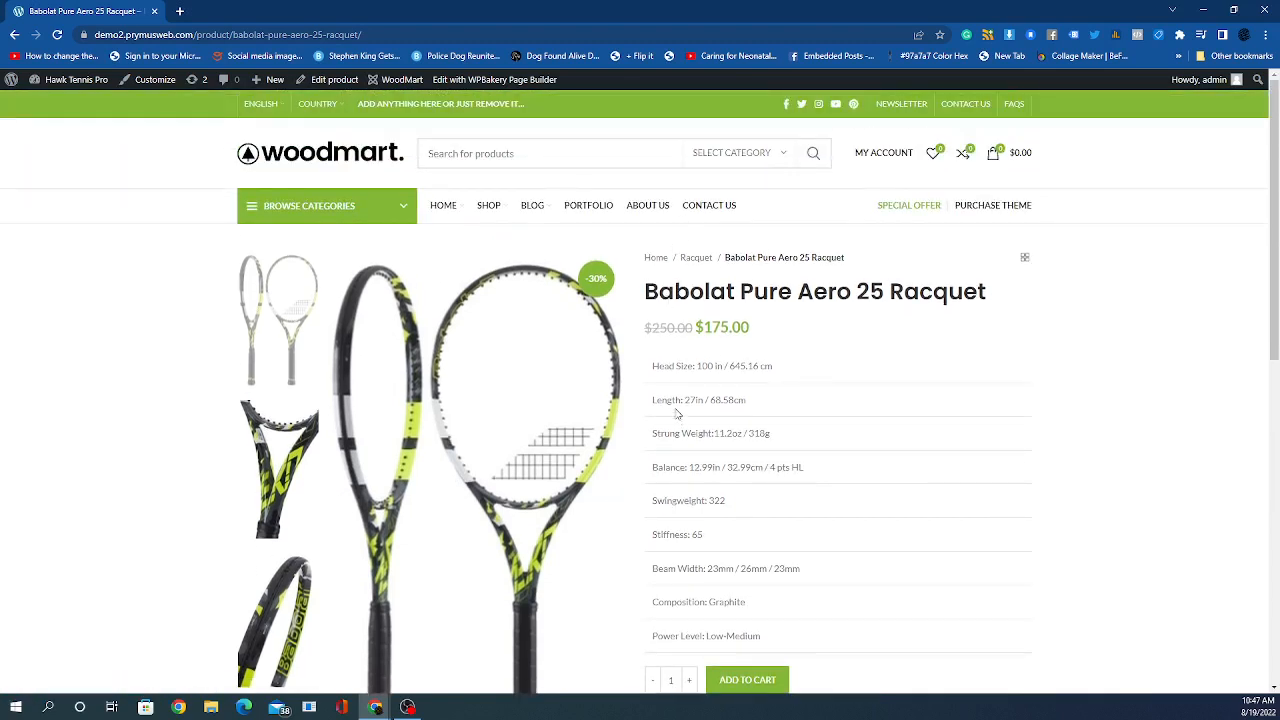
left_click_drag(655, 366, 826, 634)
scroll(796, 561, "down", 2)
left_click(678, 299)
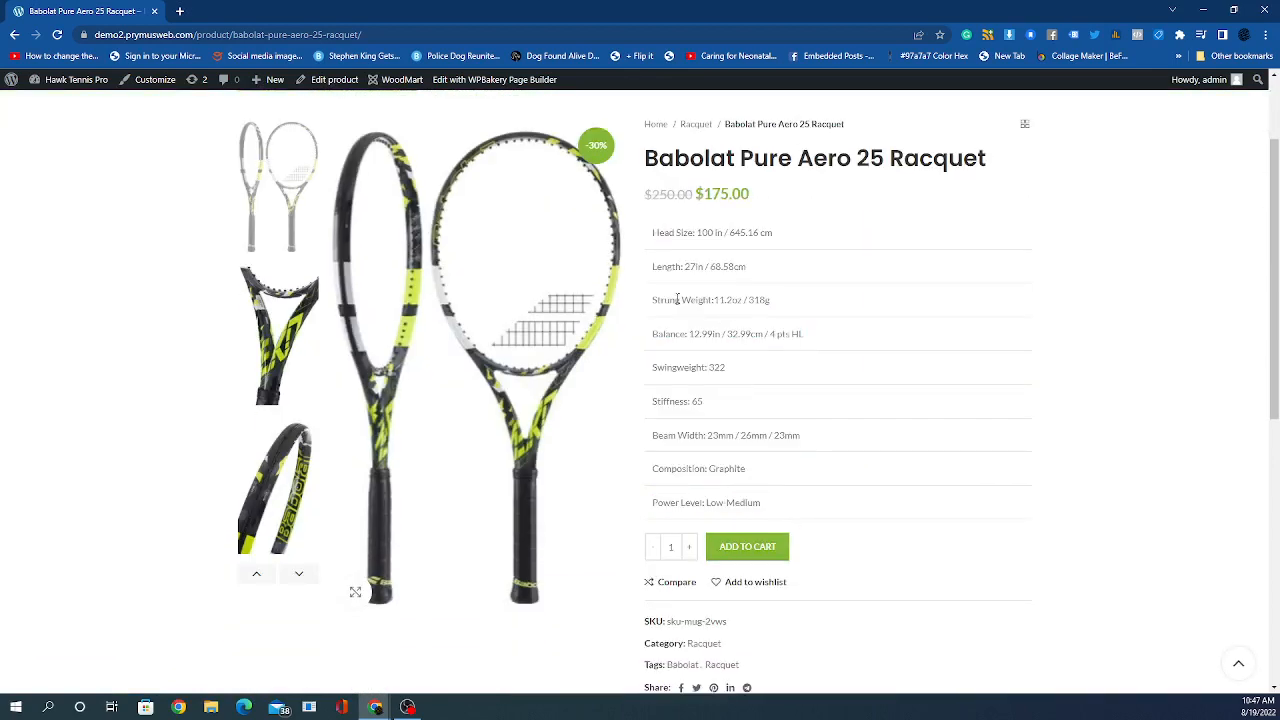
scroll(678, 303, "down", 6)
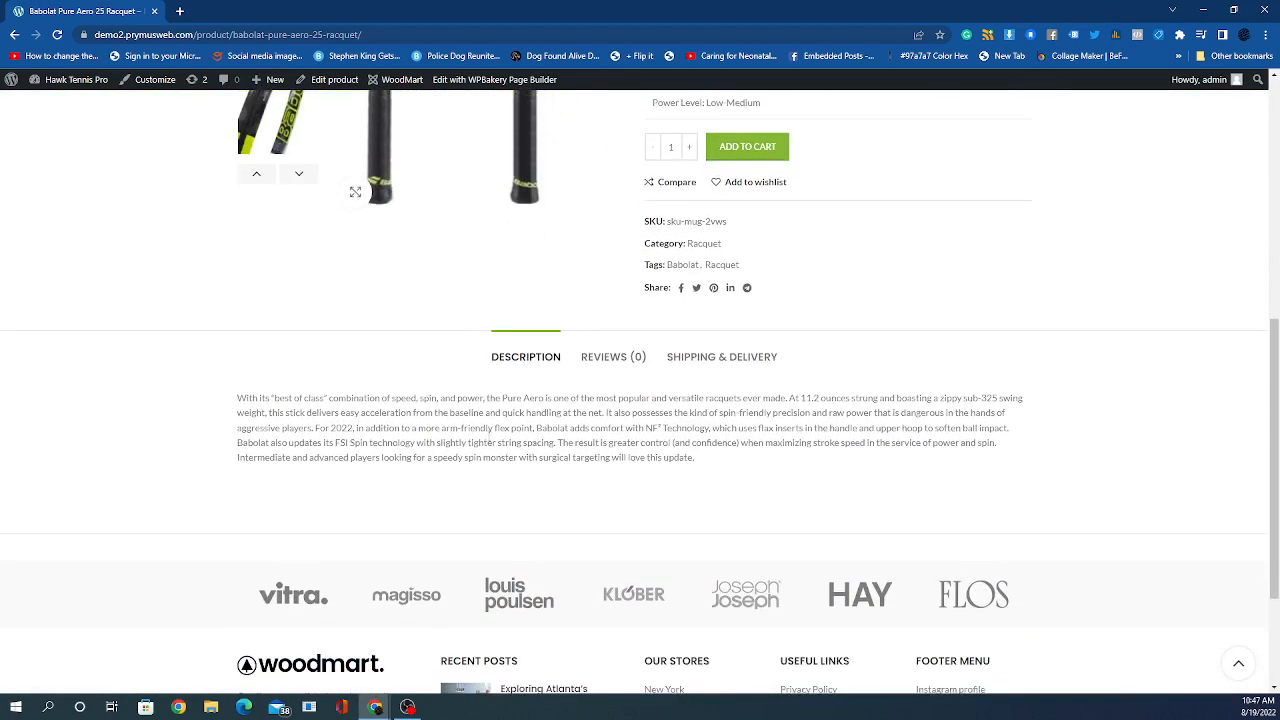
scroll(564, 441, "up", 5)
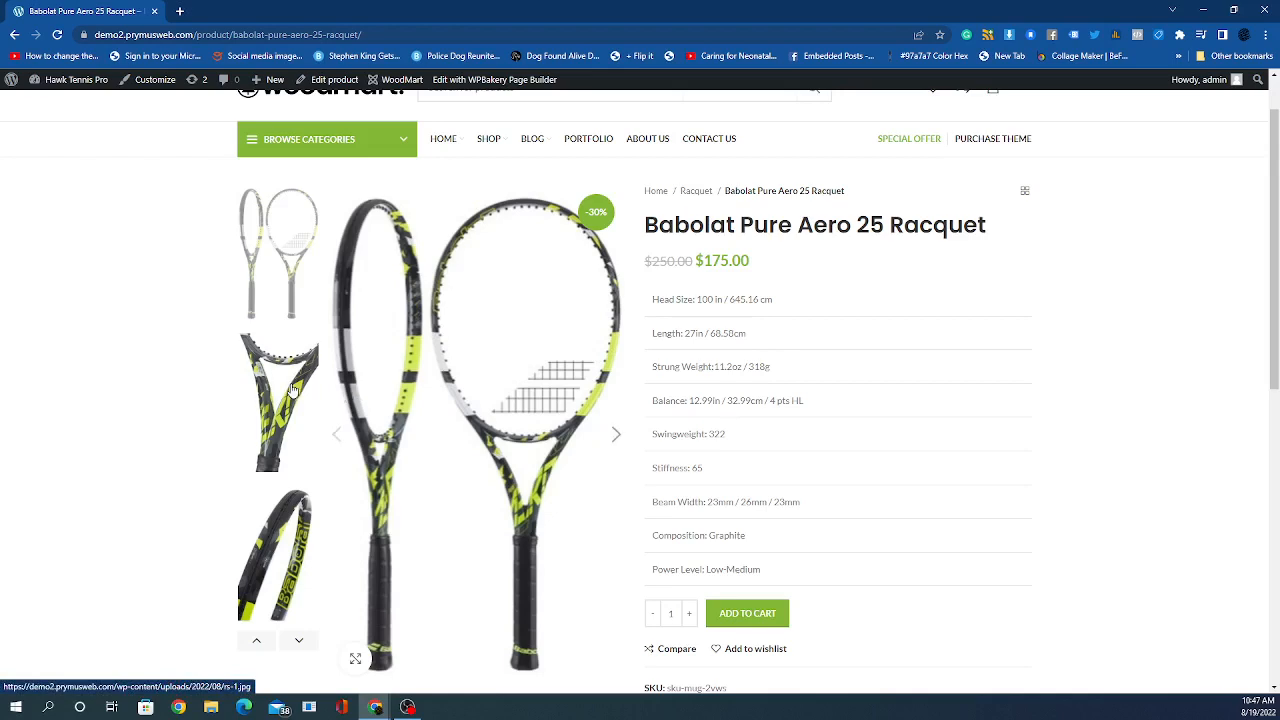
left_click(277, 560)
scroll(290, 530, "down", 2)
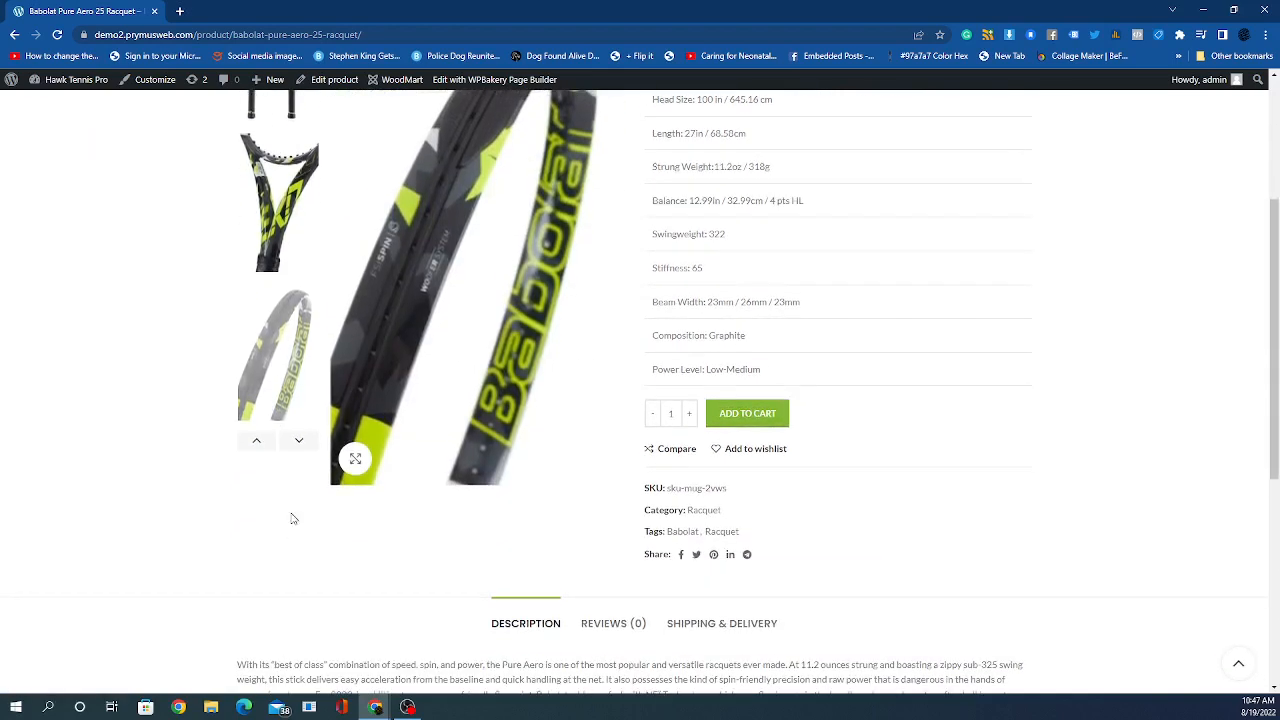
- Return to editing the racquet product and check its product image and product gallery
left_click(343, 84)
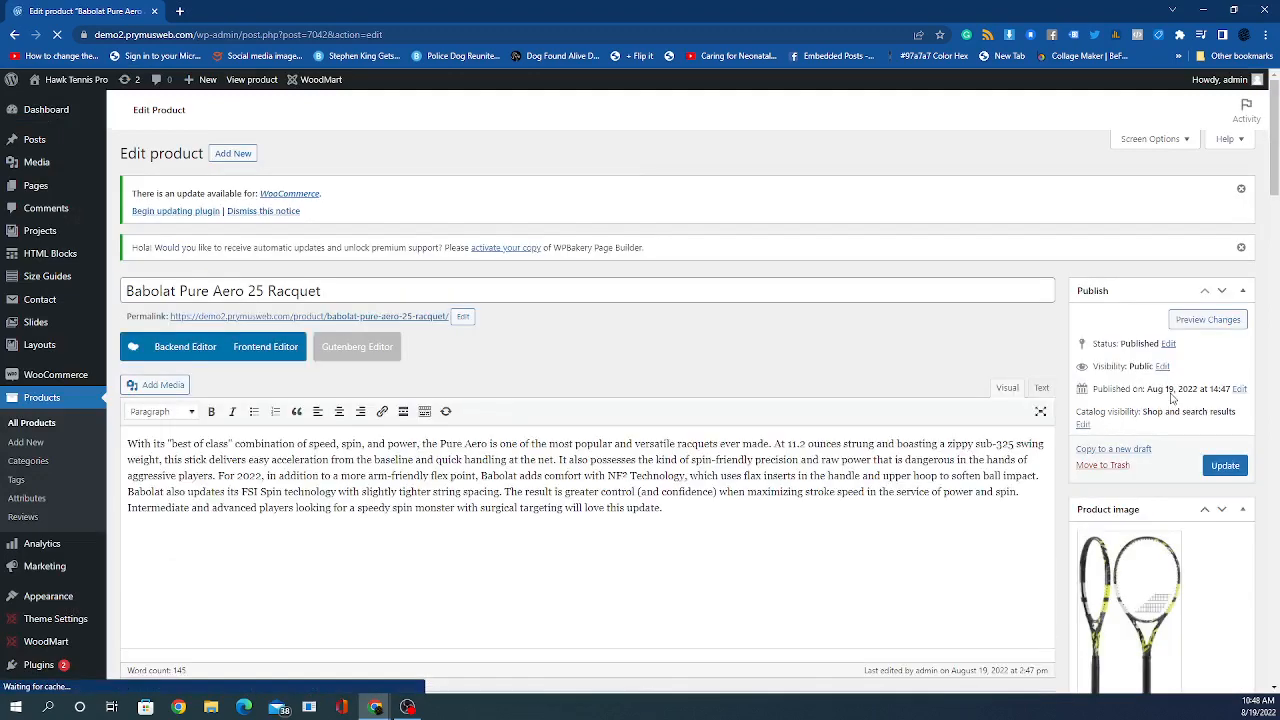
scroll(1105, 378, "down", 2)
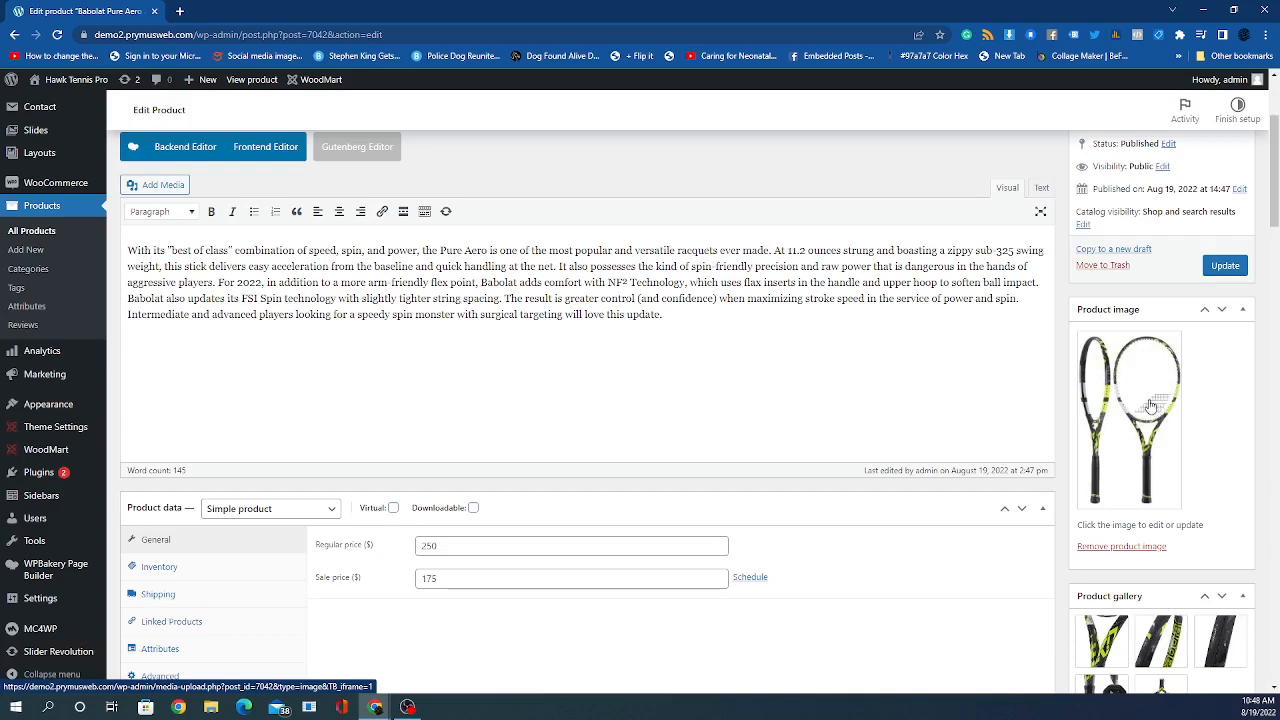
scroll(1151, 405, "down", 3)
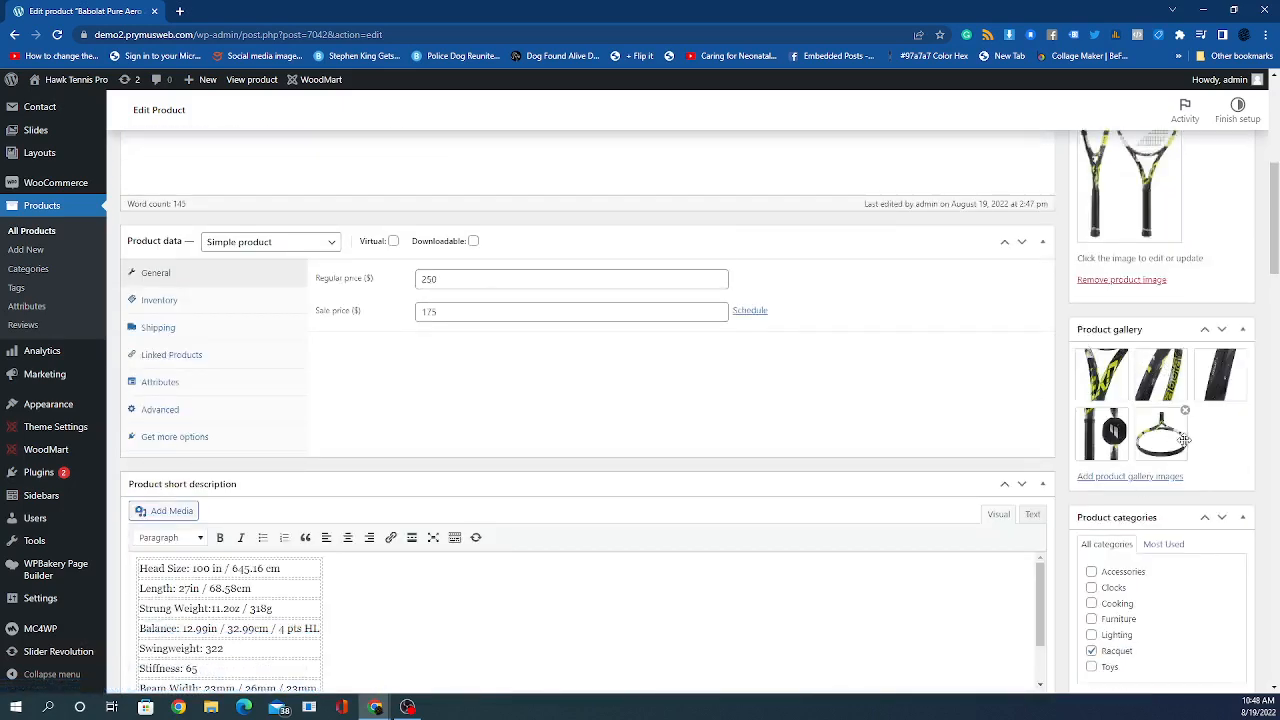
scroll(1183, 440, "up", 3)
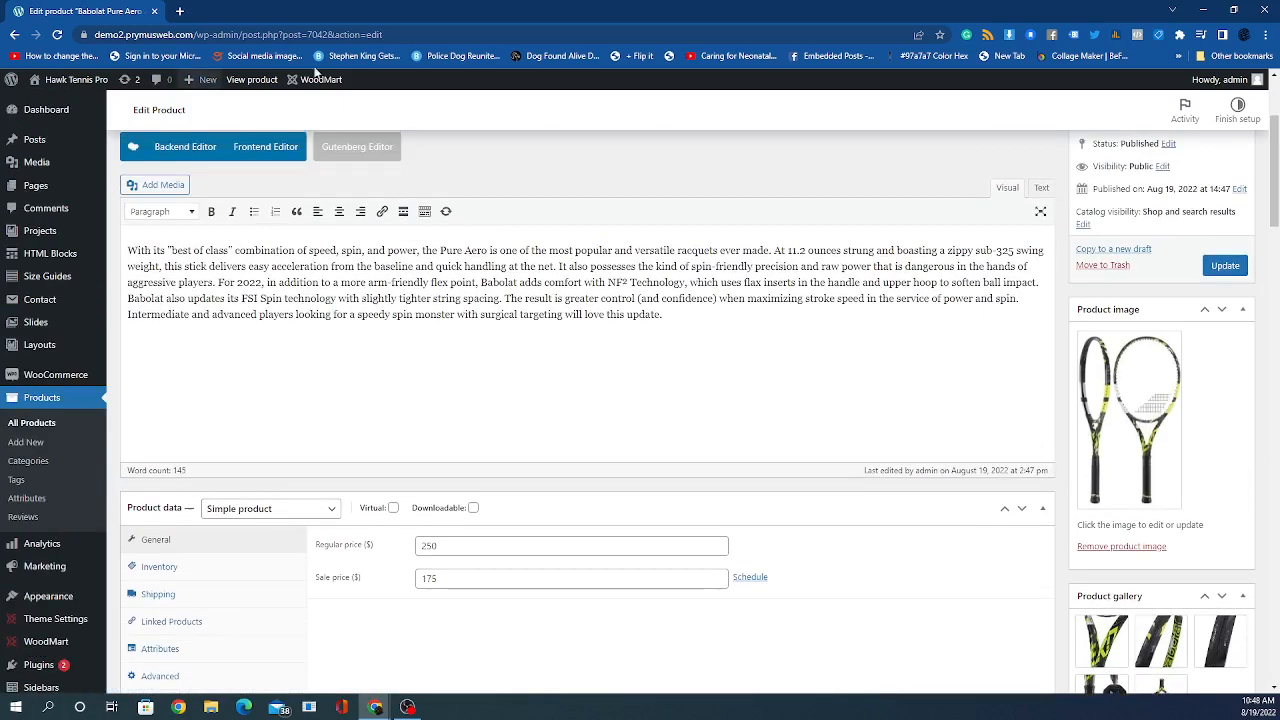
- Open the live product page again and examine its description and how the regular and sale prices are displayed
left_click(253, 80)
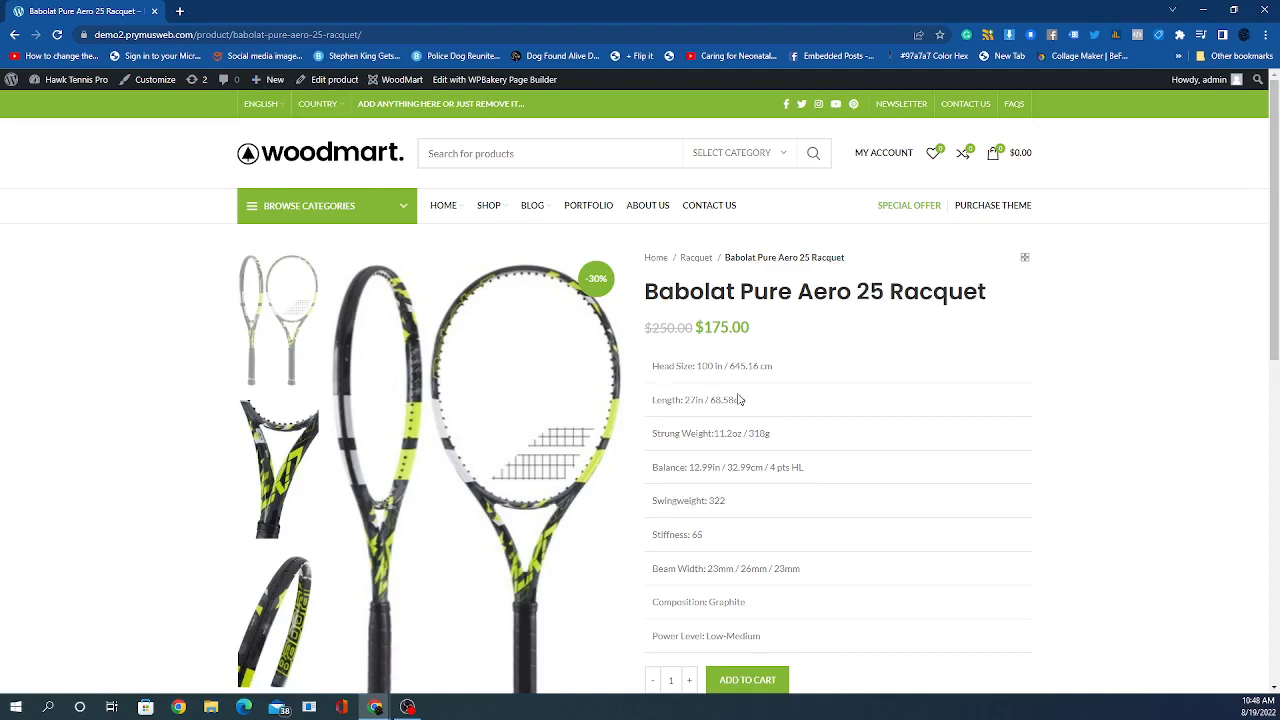
scroll(739, 399, "down", 2)
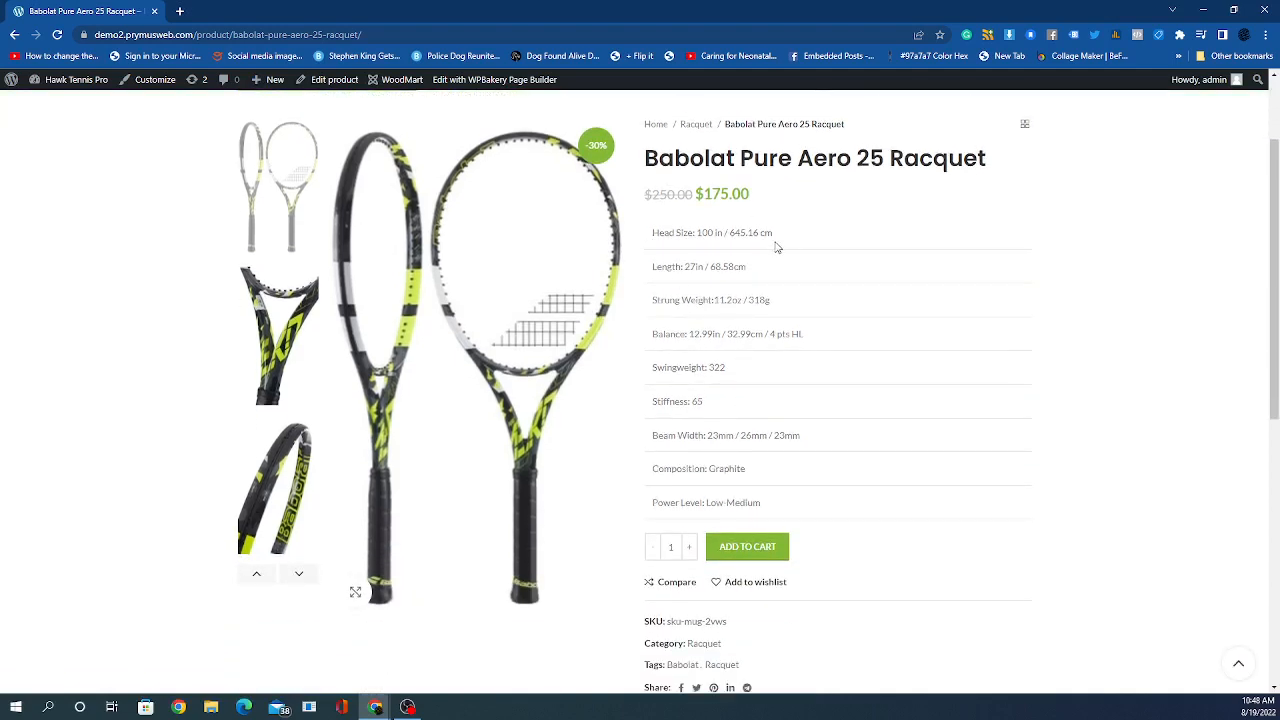
scroll(773, 247, "down", 5)
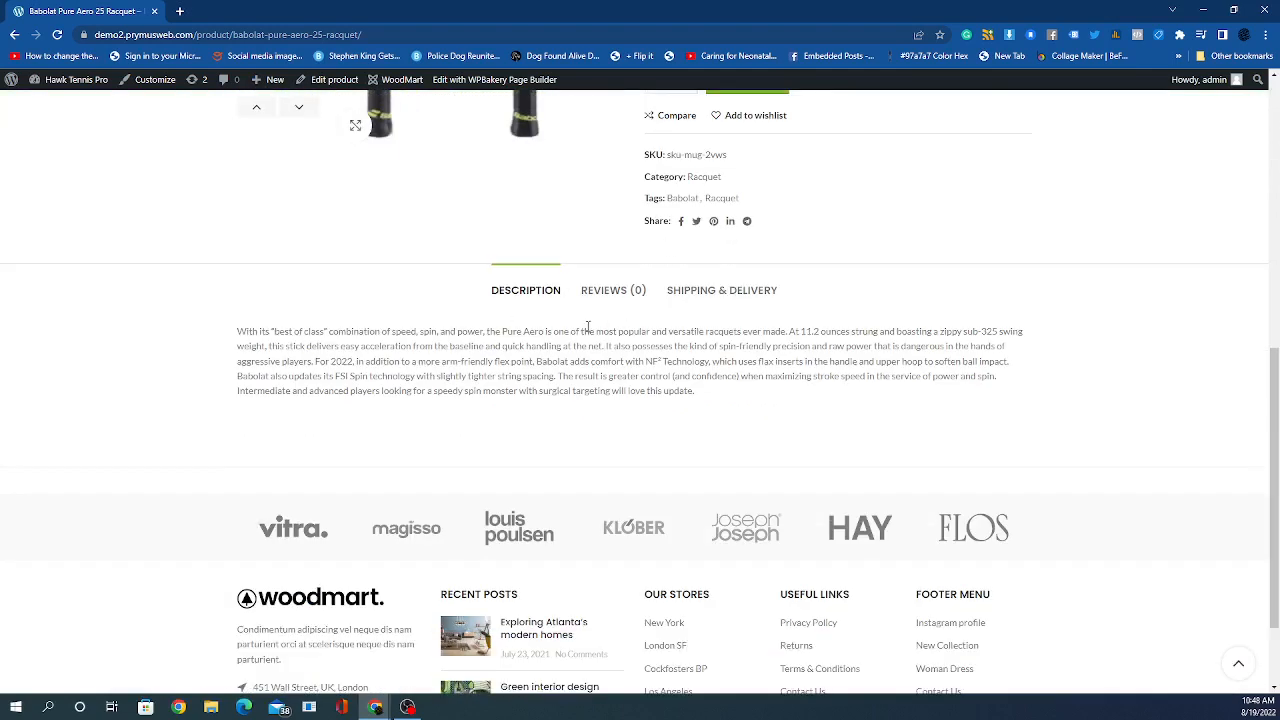
scroll(585, 330, "up", 5)
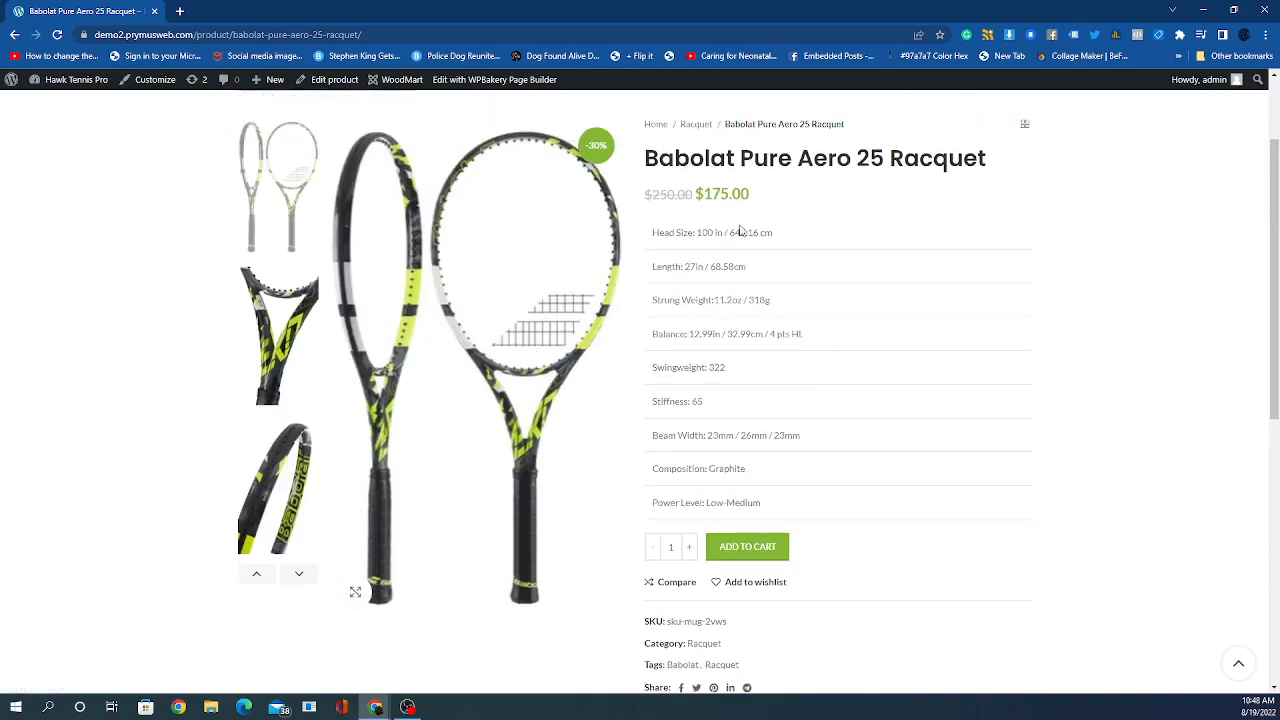
scroll(755, 240, "up", 1)
left_click_drag(648, 260, 682, 262)
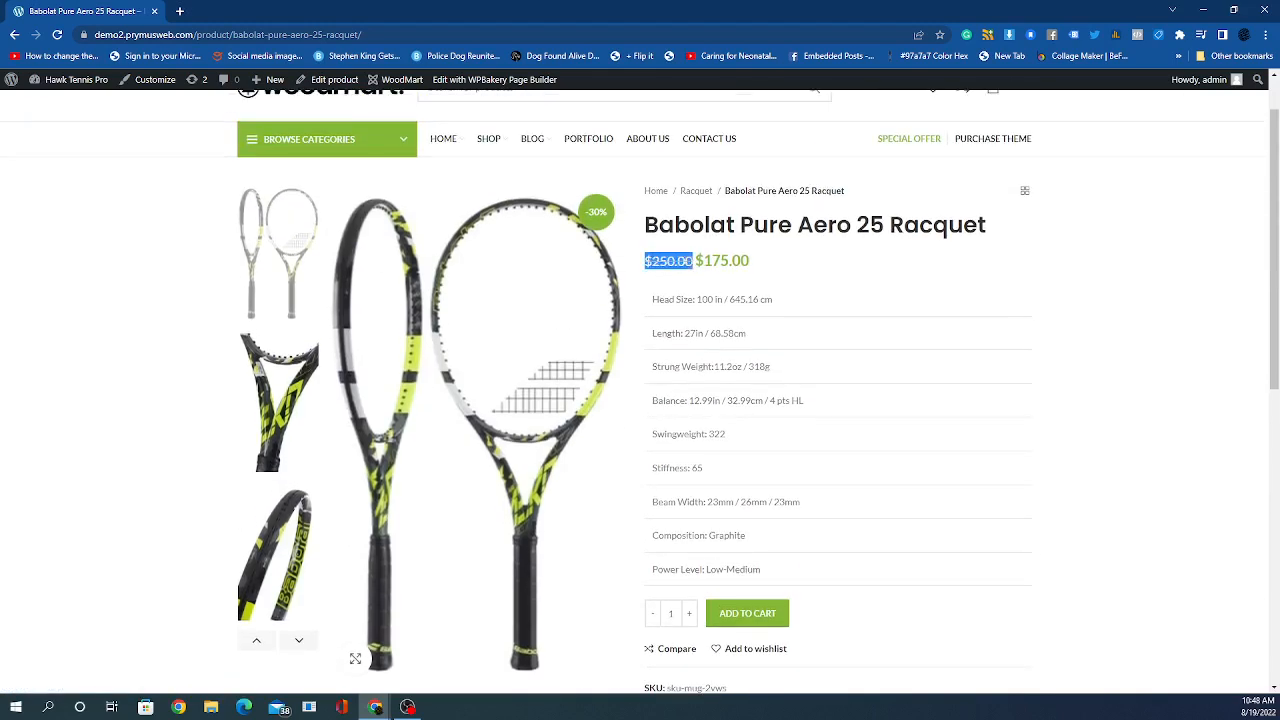
left_click_drag(703, 260, 762, 262)
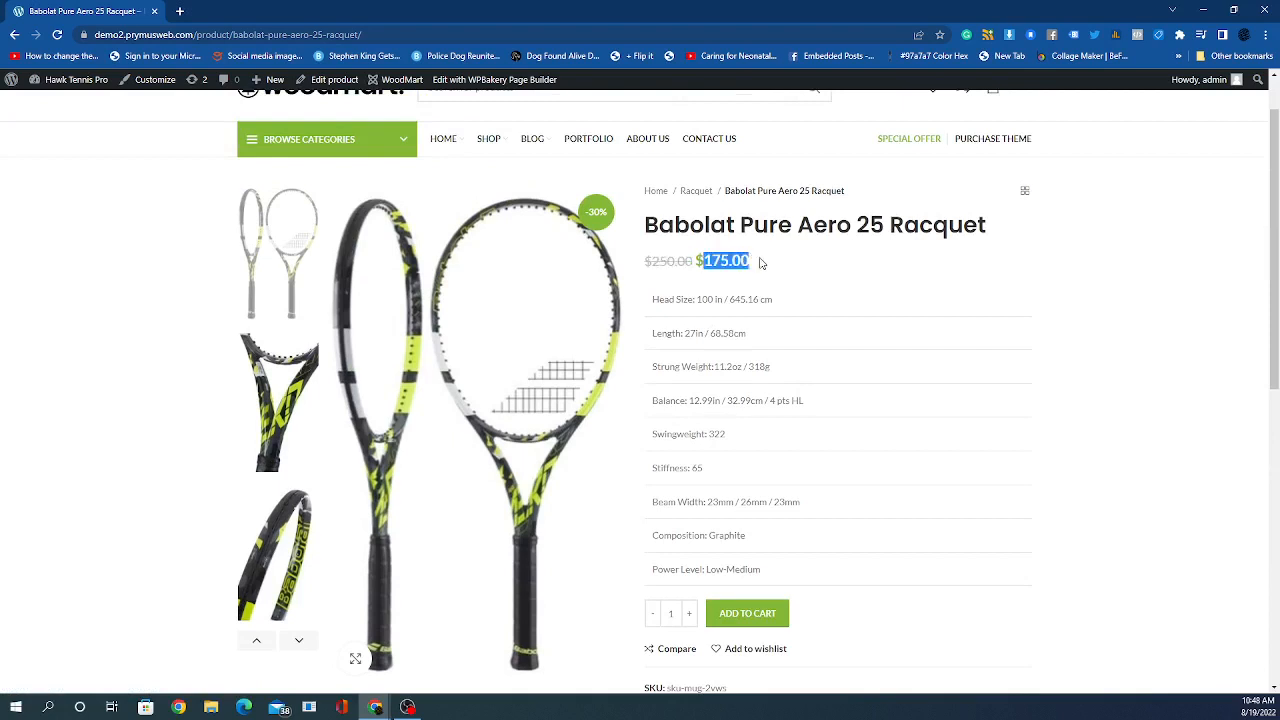
left_click(819, 314)
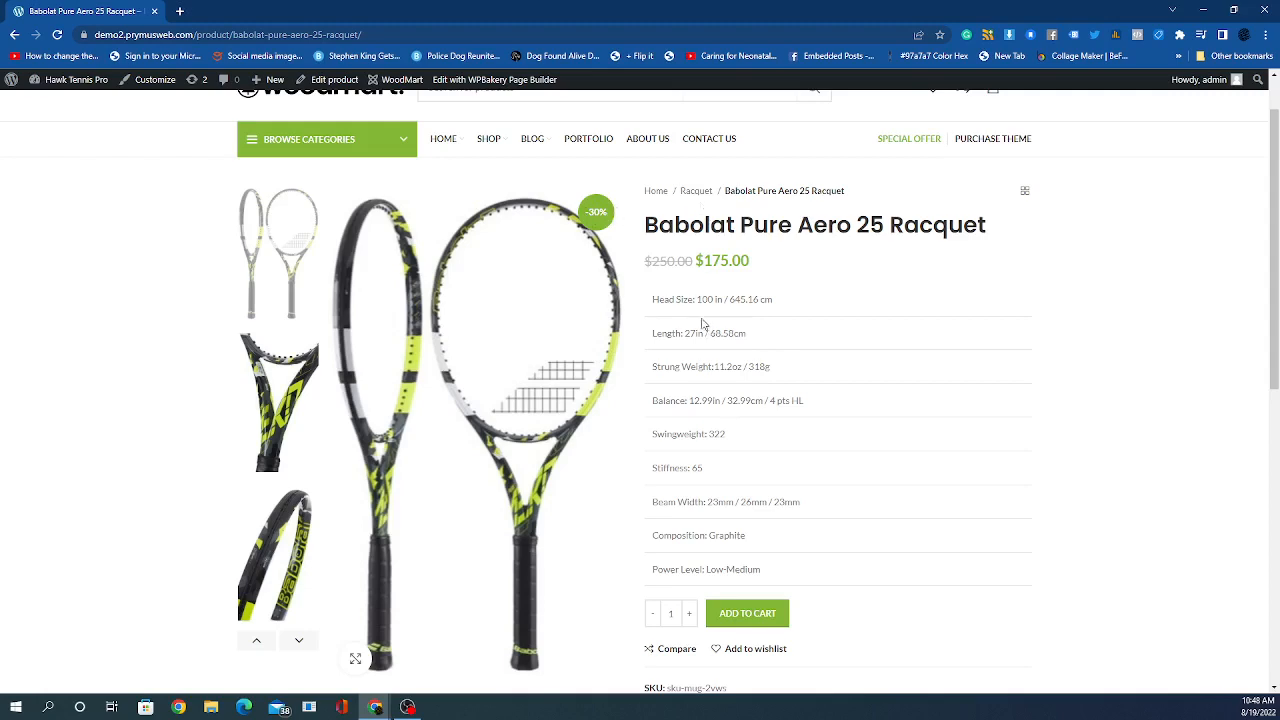
scroll(703, 323, "down", 2)
scroll(703, 323, "up", 3)
- Reopen the product for editing, check its regular and sale prices, and show the sale price schedule dates
left_click(323, 78)
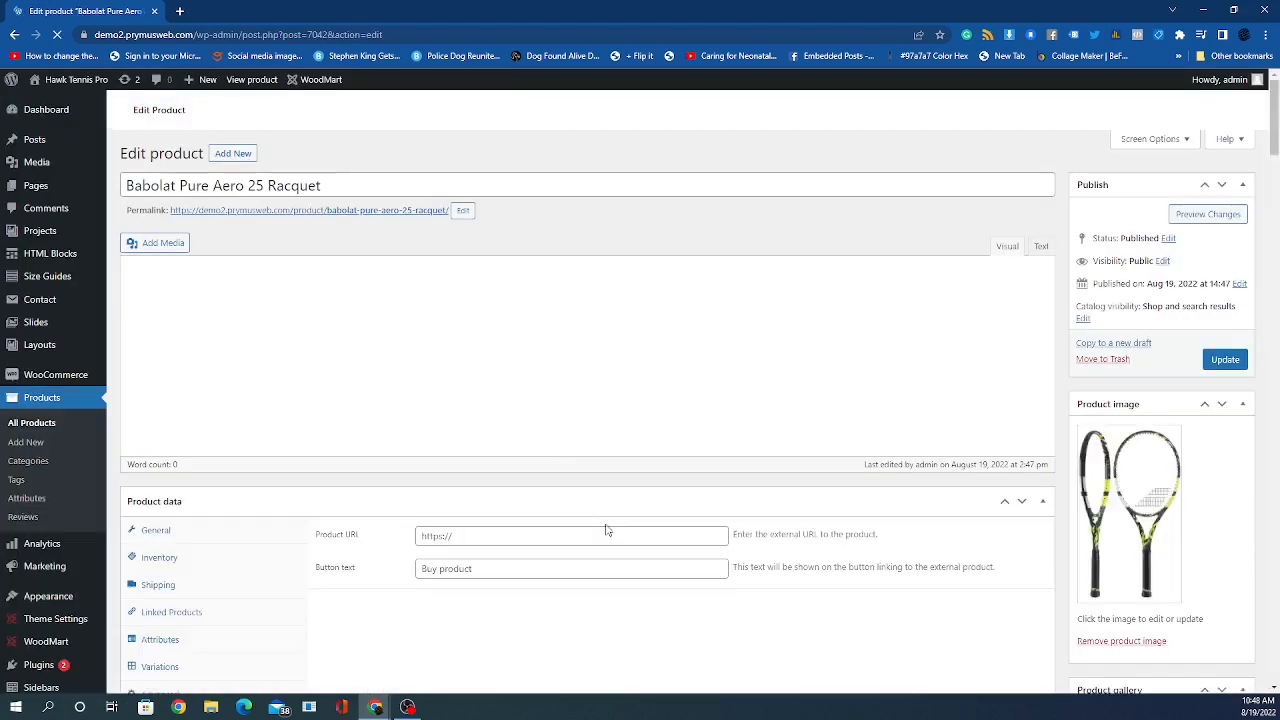
scroll(560, 486, "down", 3)
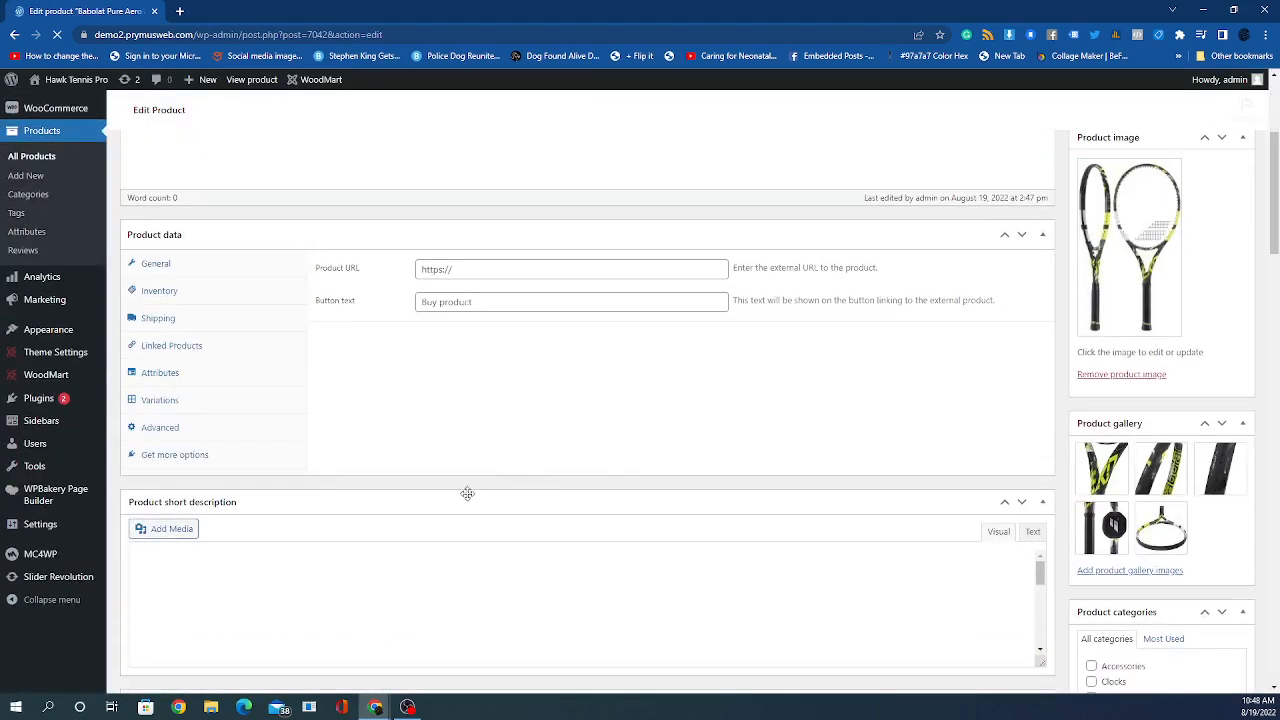
scroll(346, 405, "up", 4)
scroll(351, 424, "down", 4)
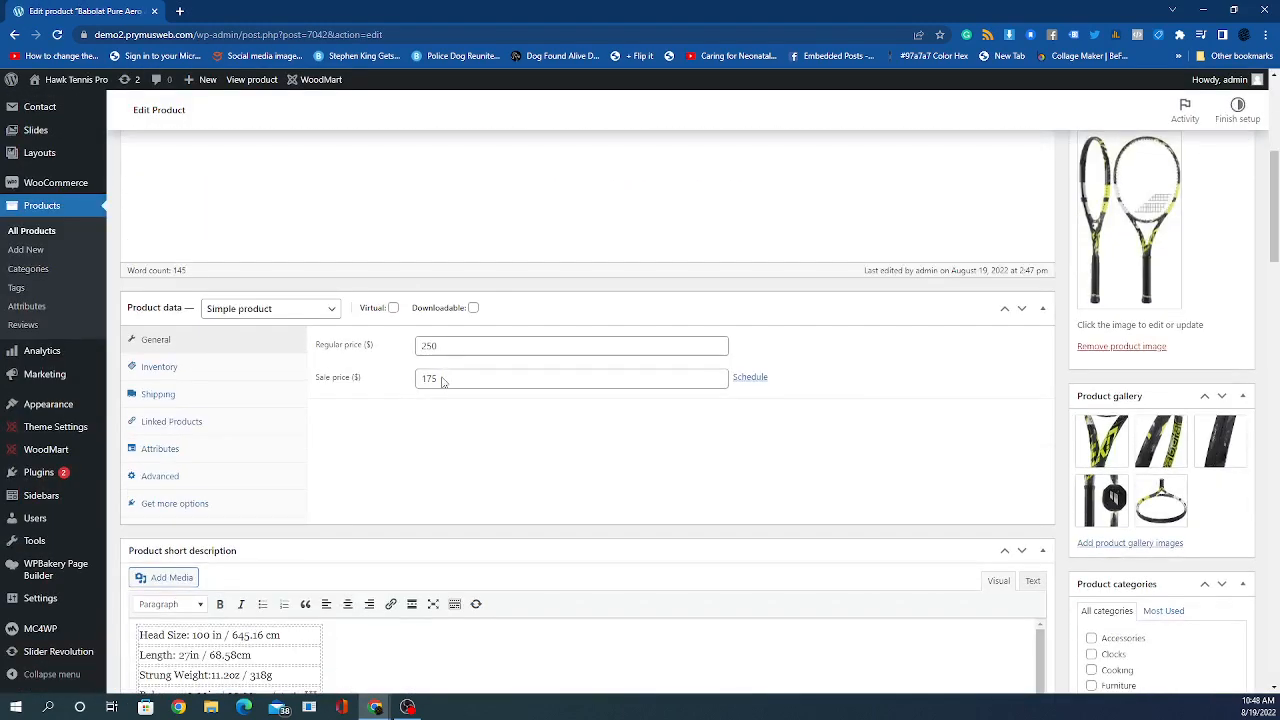
left_click(444, 345)
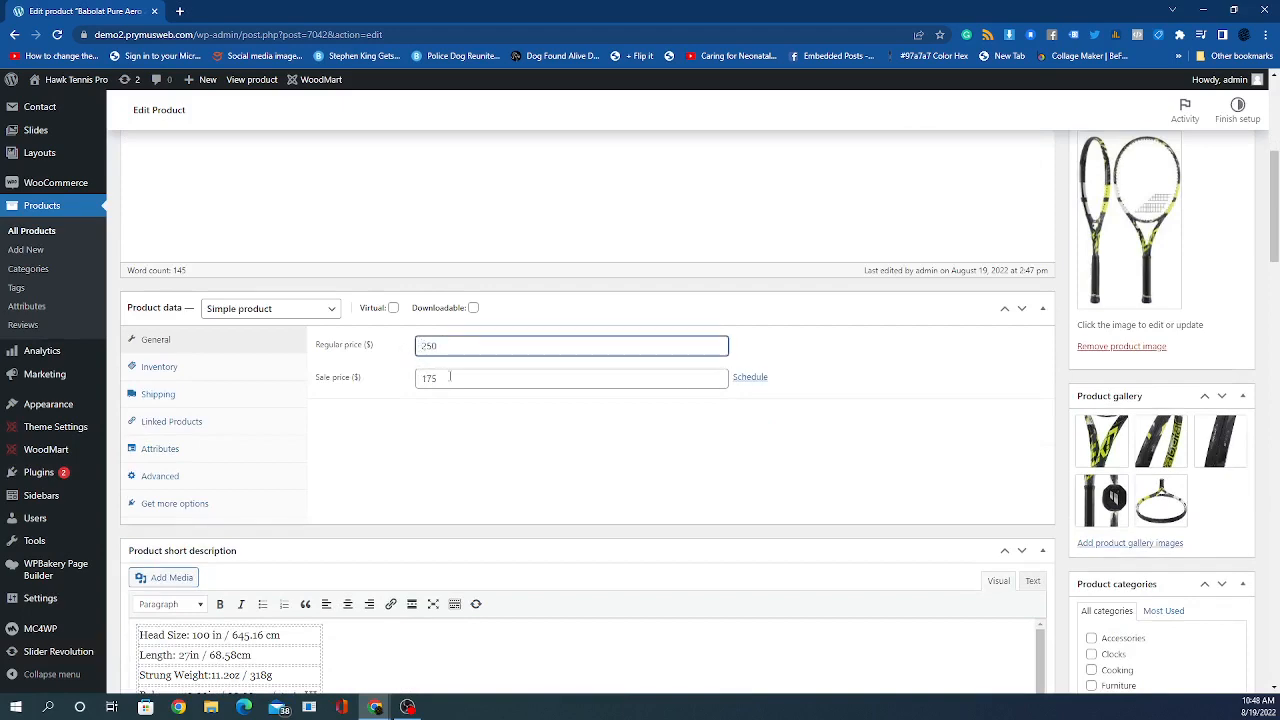
scroll(450, 376, "up", 5)
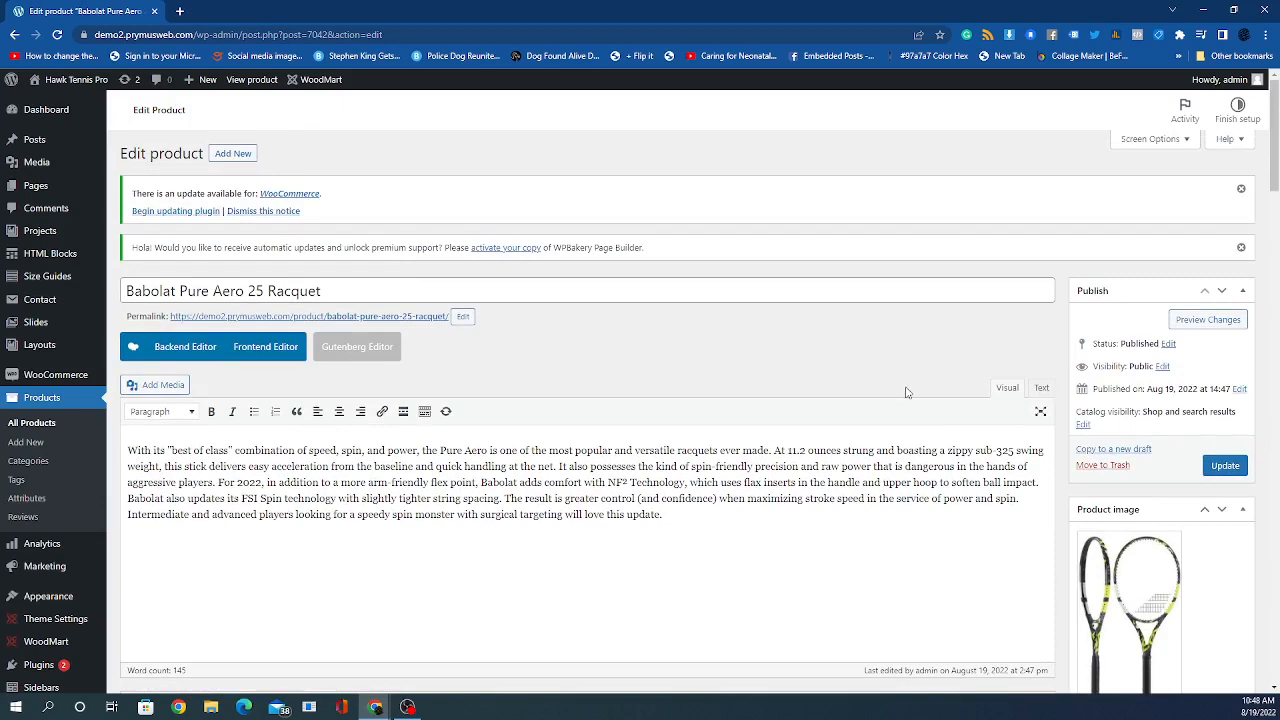
scroll(906, 392, "down", 5)
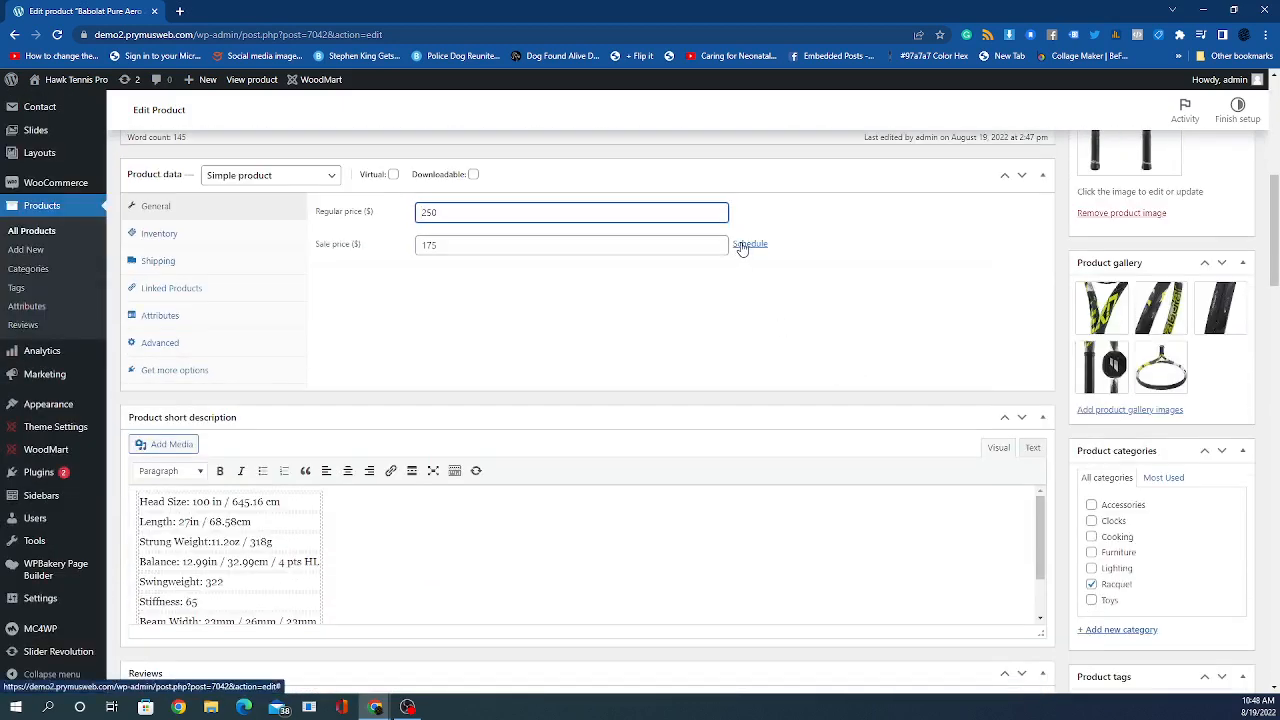
left_click(742, 246)
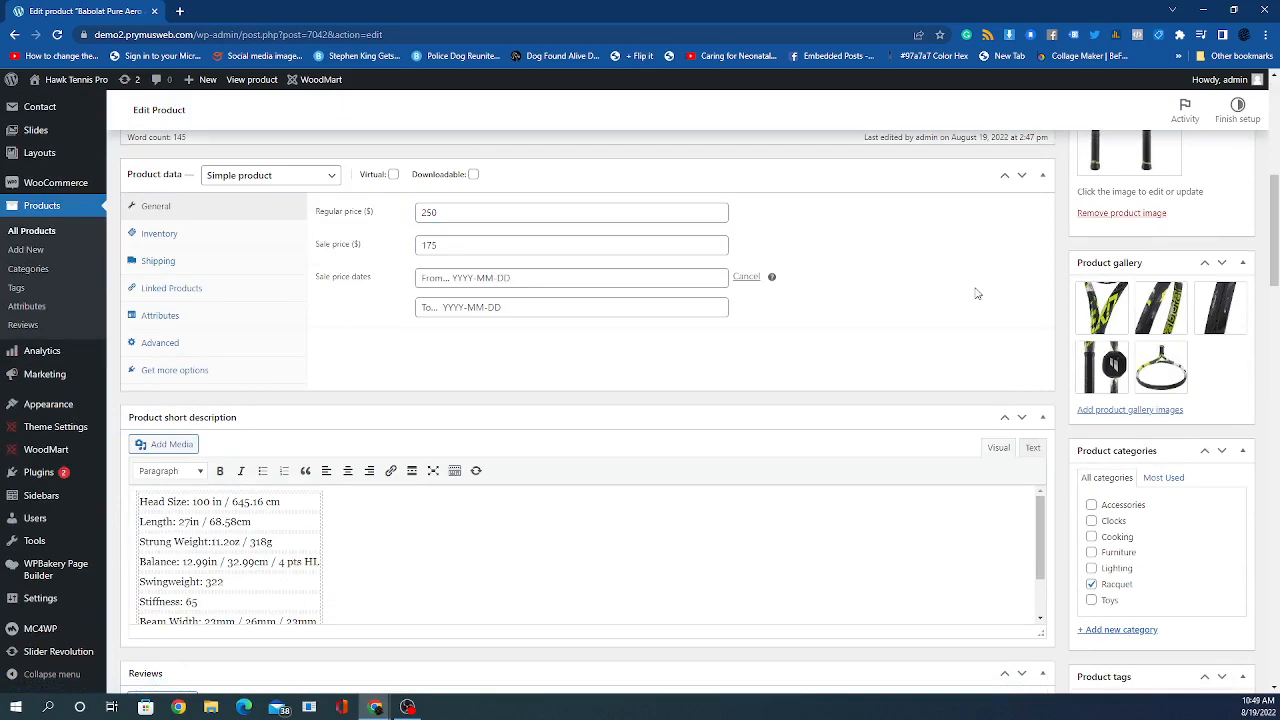
scroll(860, 337, "up", 5)
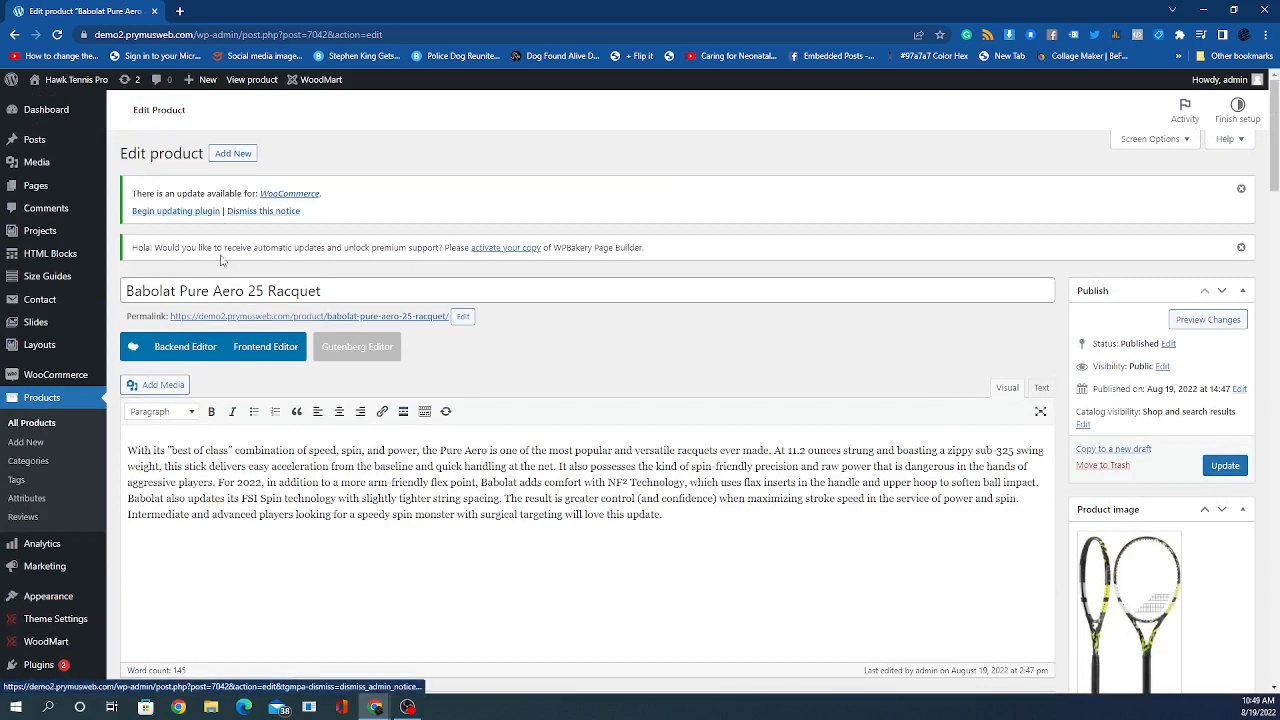
- View the live product page and examine where the short description's specifications and the full product description appear
left_click(250, 82)
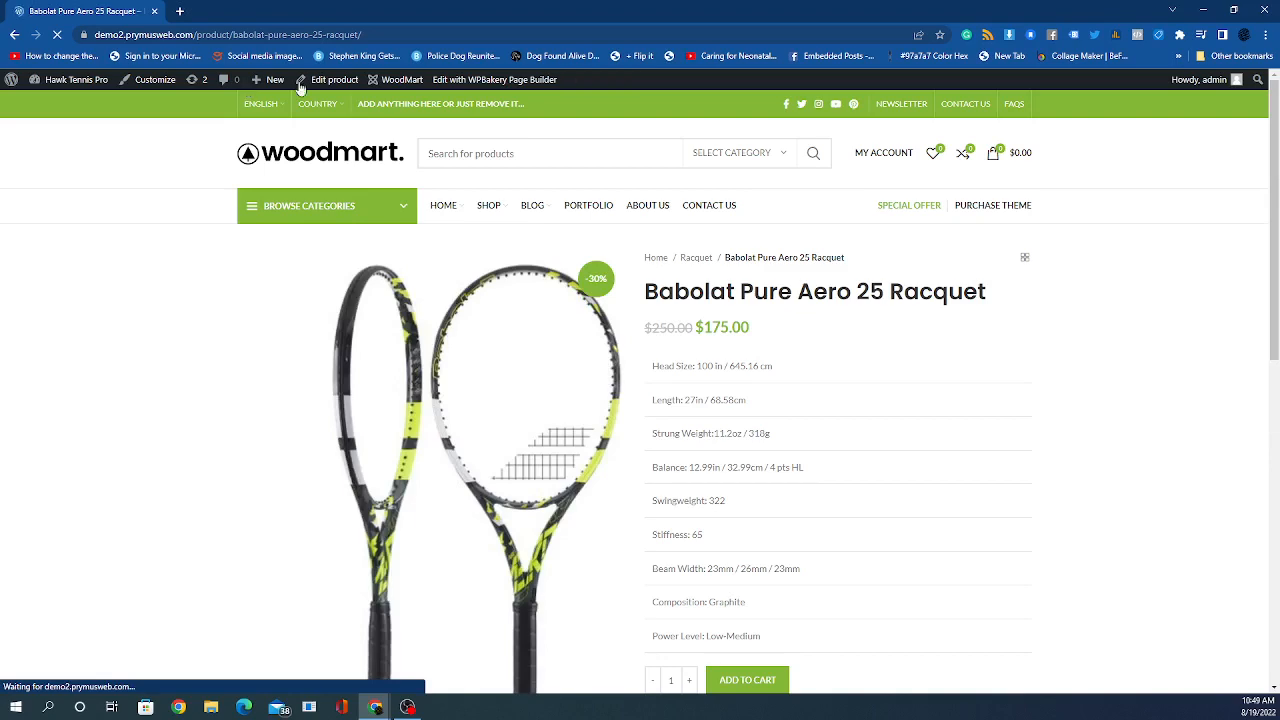
scroll(700, 400, "down", 1)
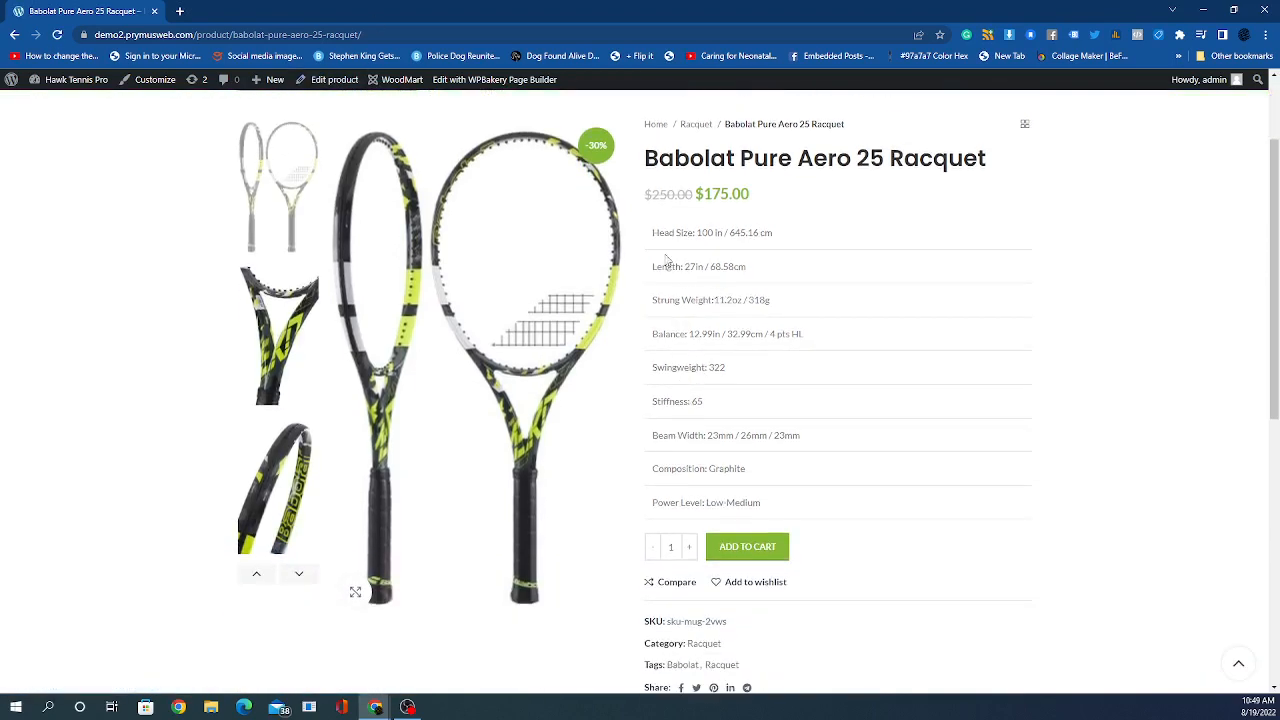
left_click_drag(654, 232, 793, 496)
scroll(725, 410, "down", 3)
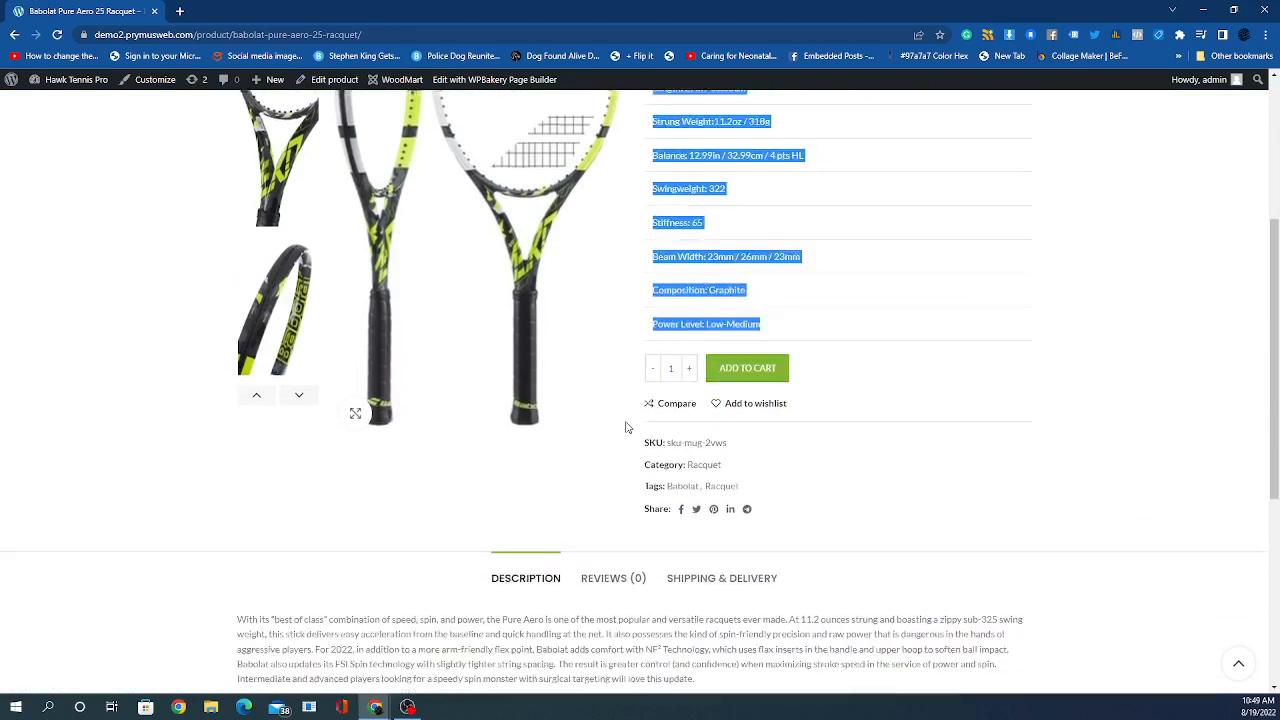
left_click(566, 424)
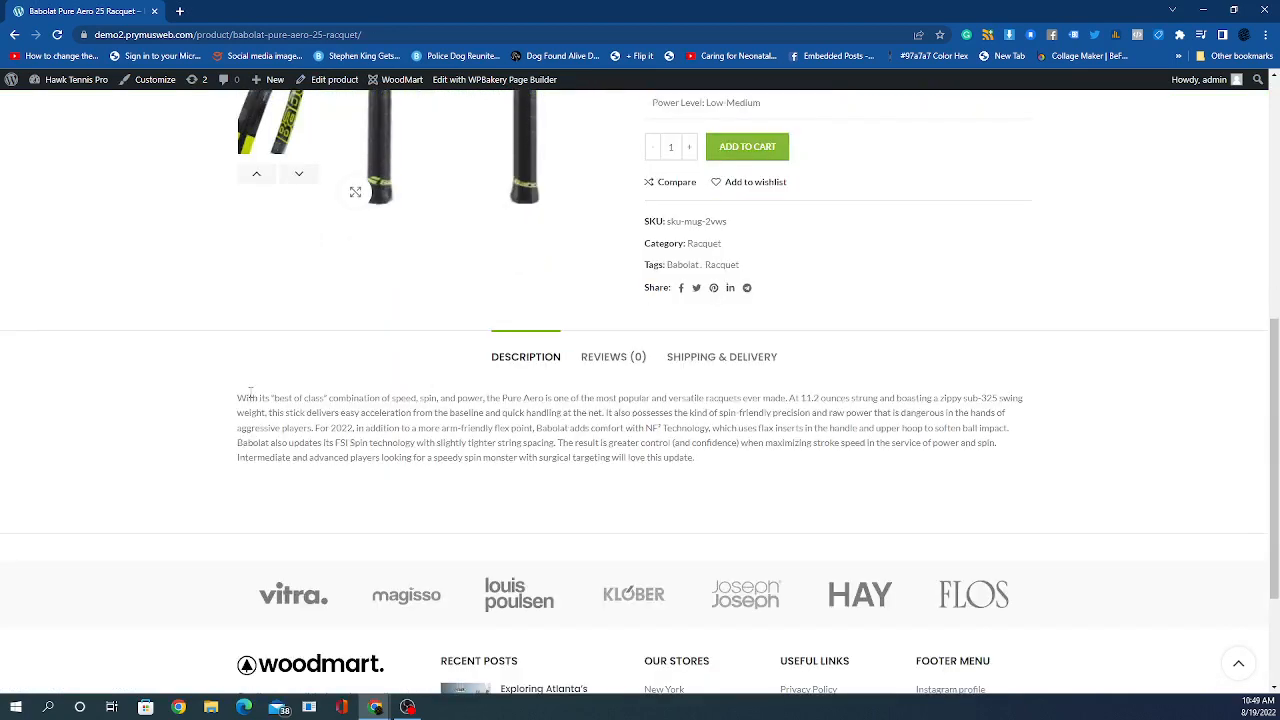
left_click_drag(238, 398, 799, 462)
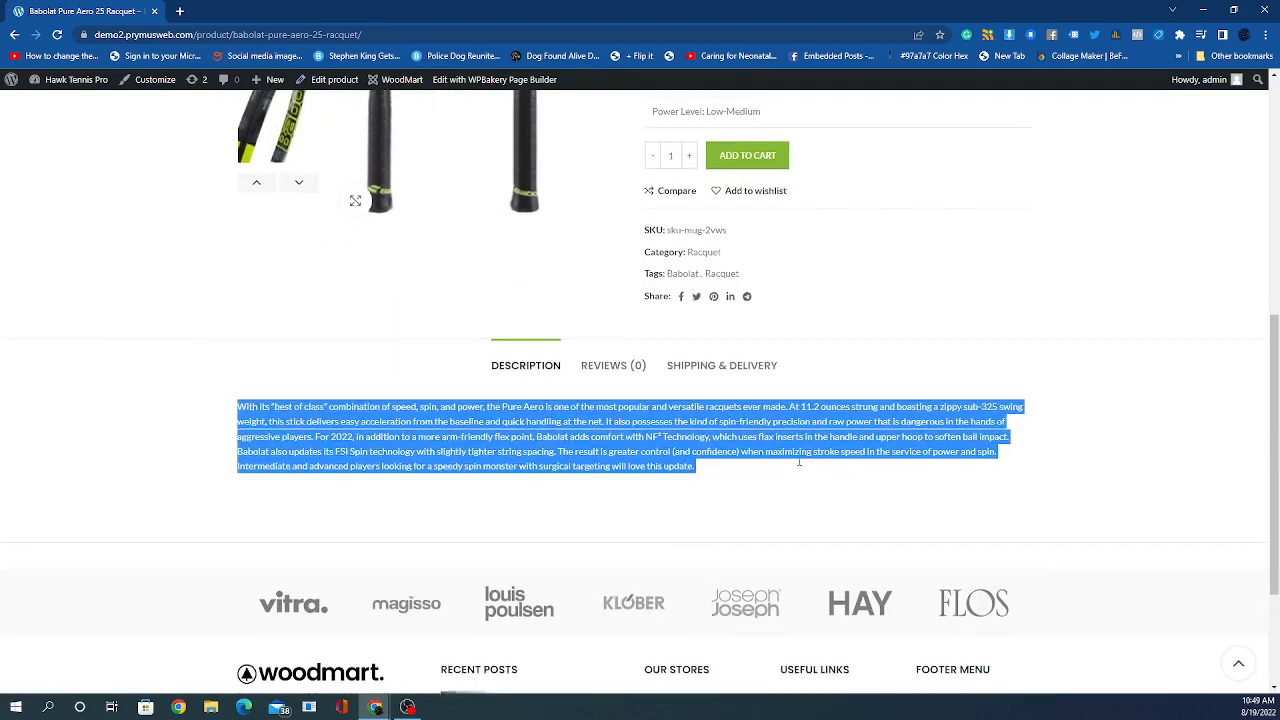
scroll(795, 173, "up", 3)
scroll(718, 265, "down", 1)
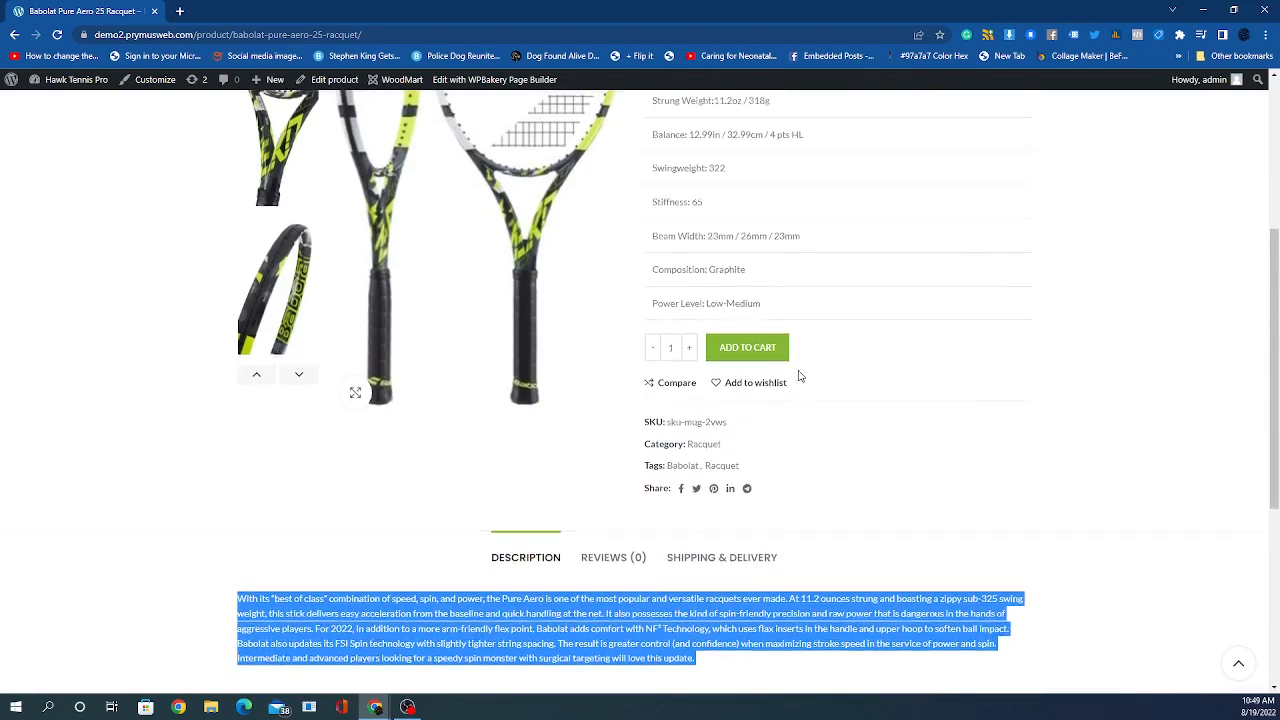
scroll(800, 371, "up", 2)
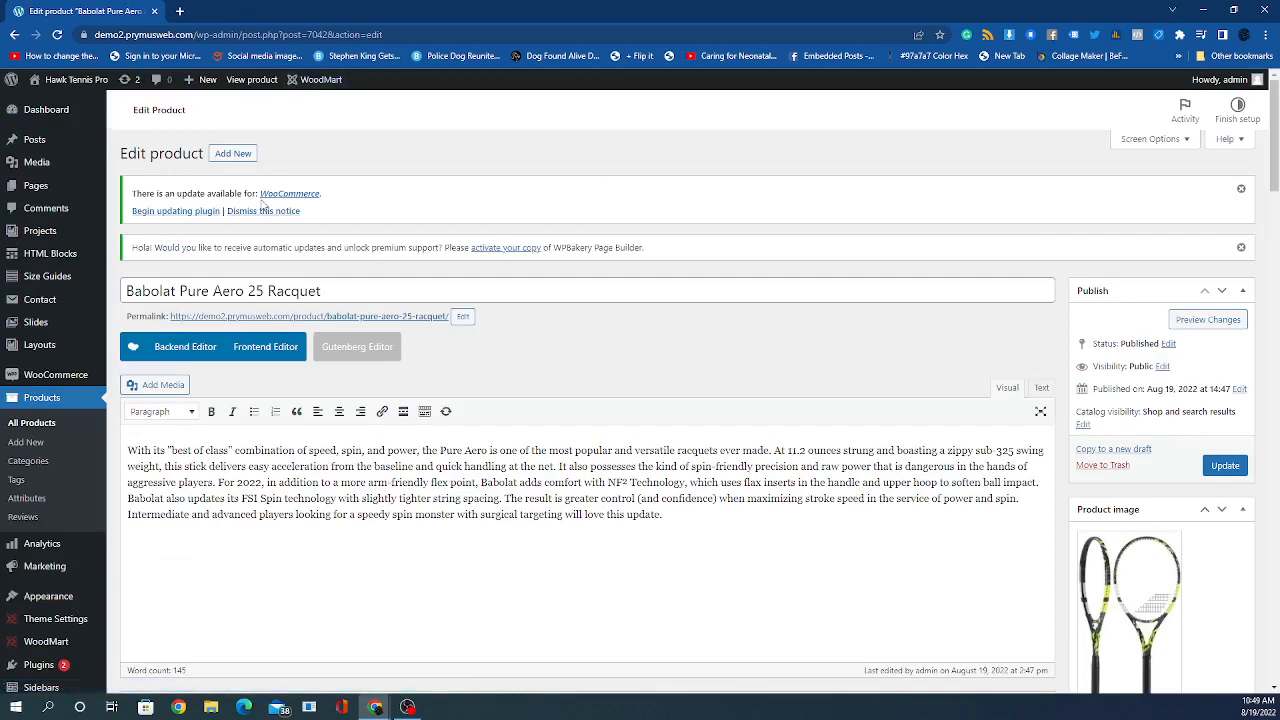
- Cut the whole racquet description paragraph out of the main product description
left_click_drag(128, 450, 777, 532)
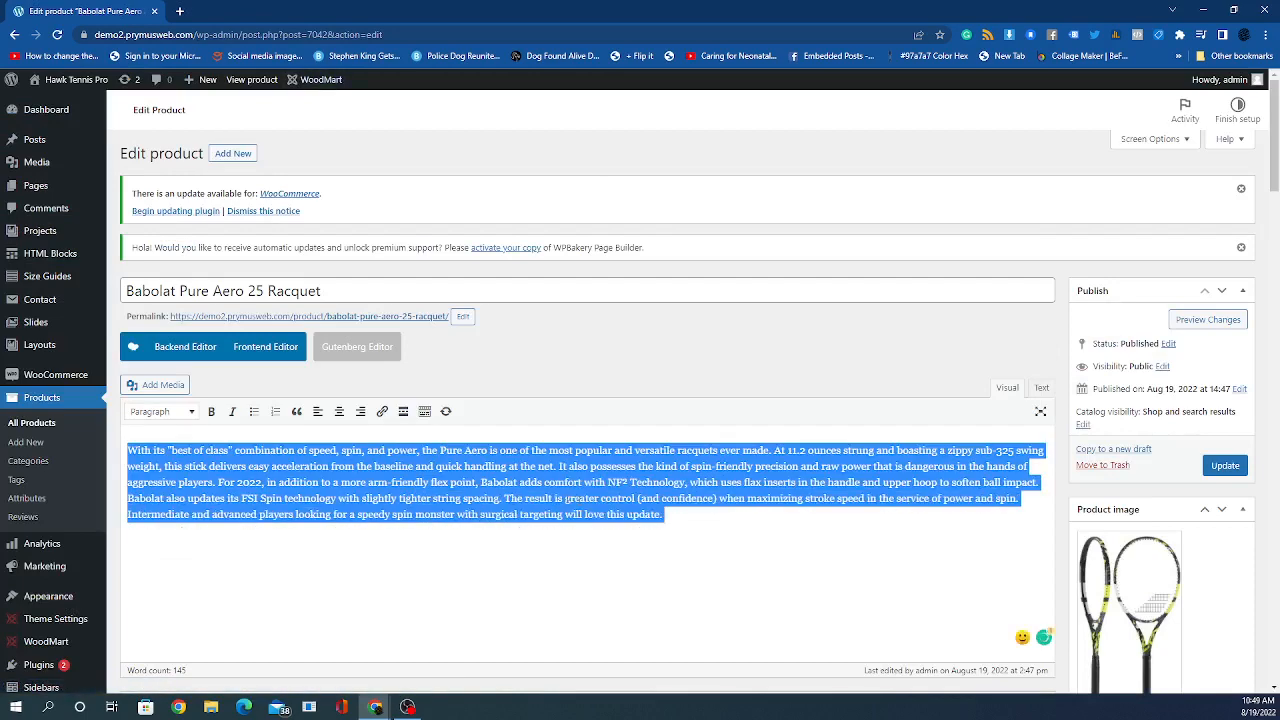
right_click(565, 499)
left_click(612, 326)
- Copy the specifications table from the product short description and replace it there with the "best of class" racquet description paragraph
scroll(626, 411, "down", 2)
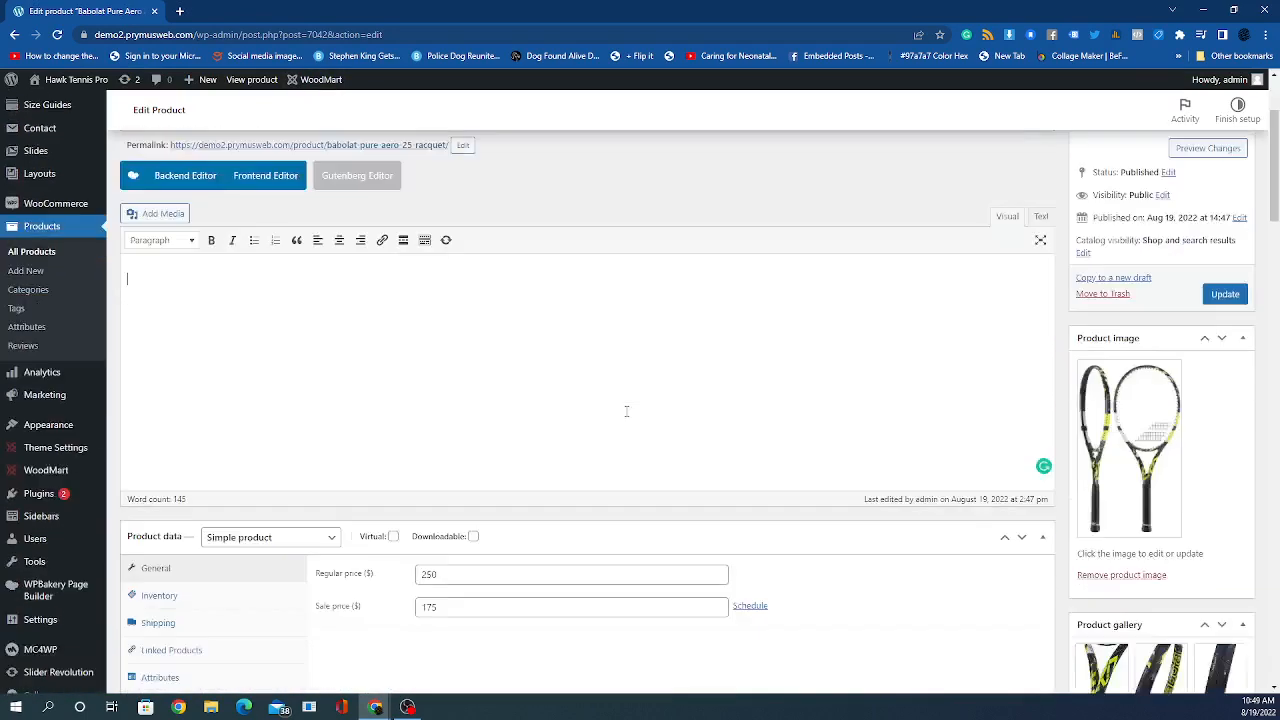
scroll(626, 411, "down", 20)
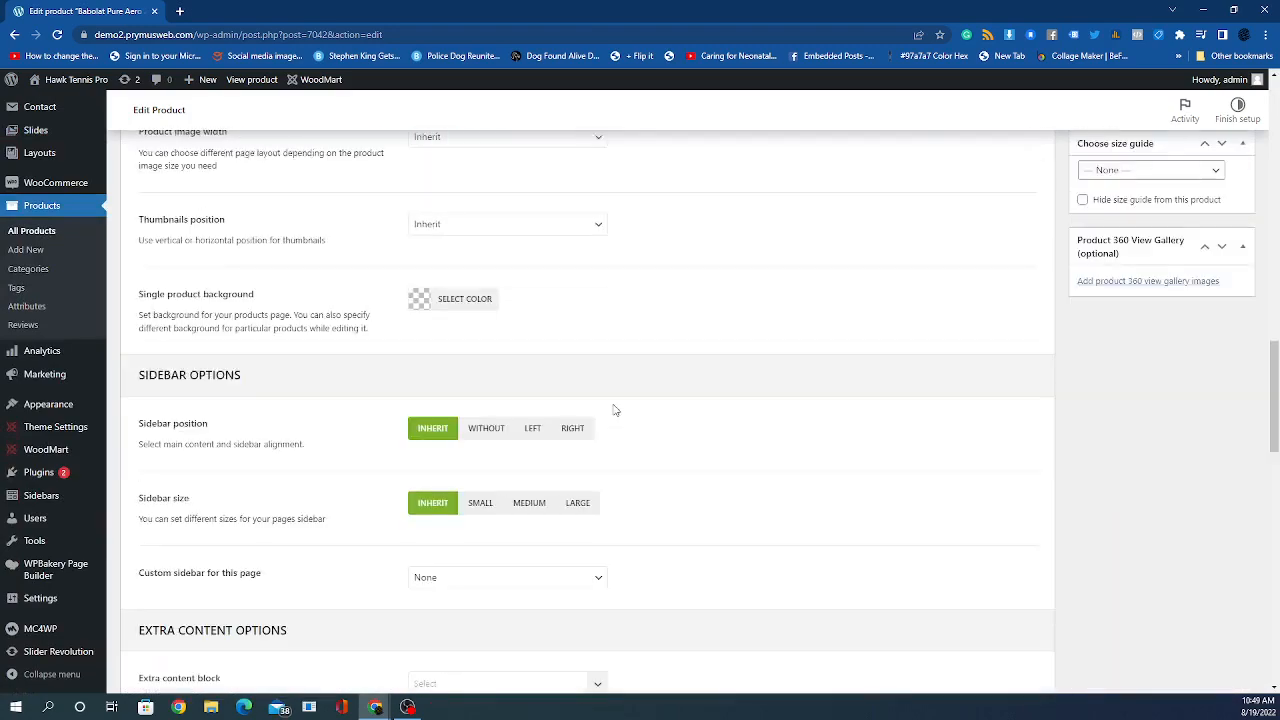
scroll(615, 410, "down", 5)
scroll(604, 454, "up", 8)
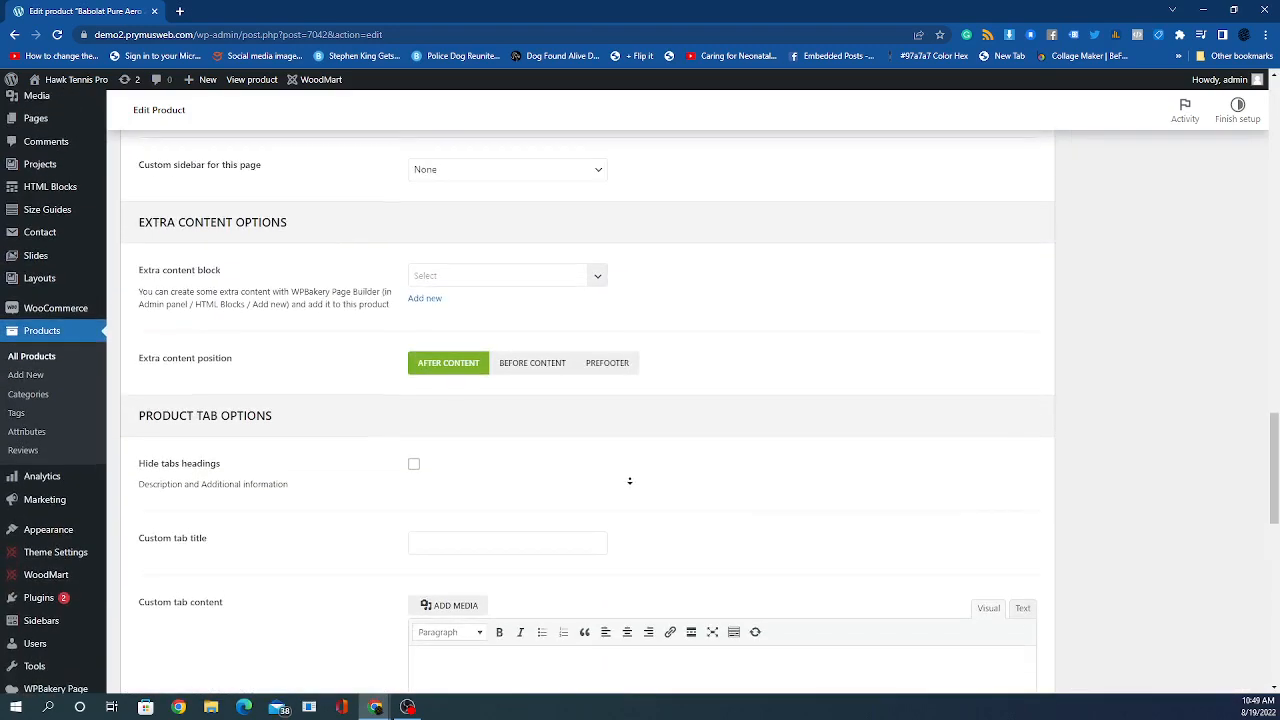
scroll(593, 433, "up", 5)
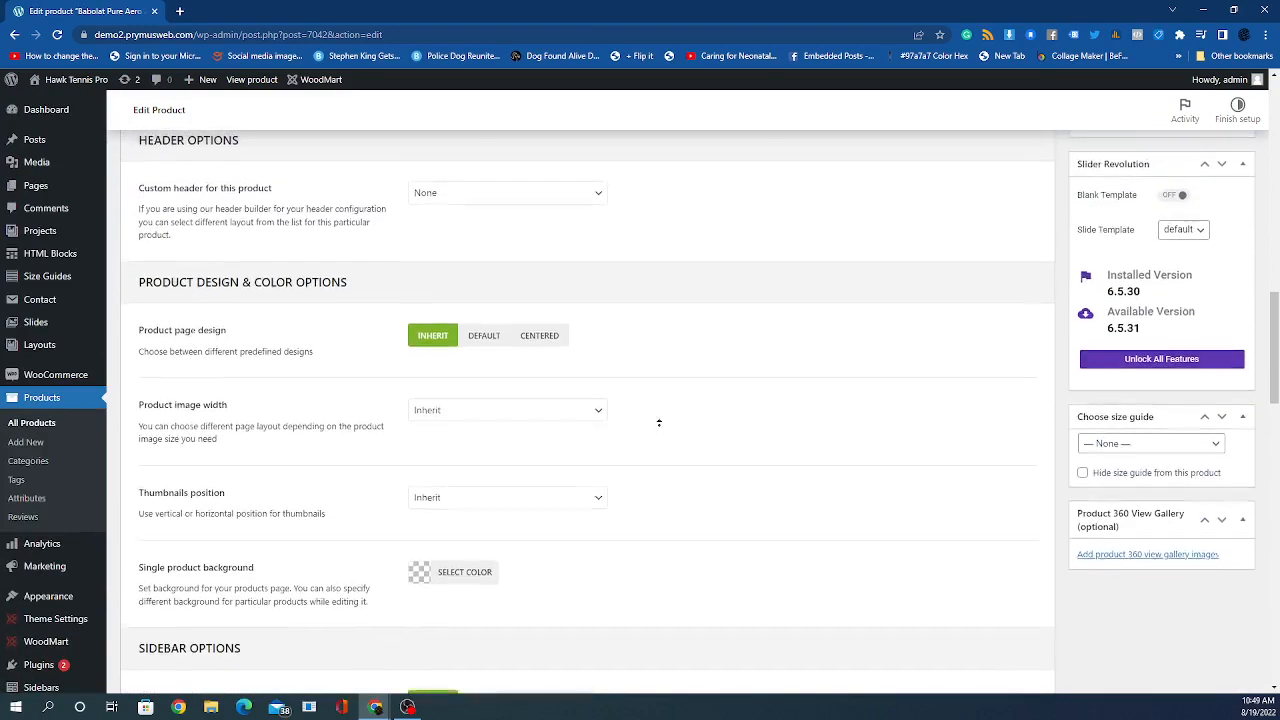
scroll(593, 433, "up", 3)
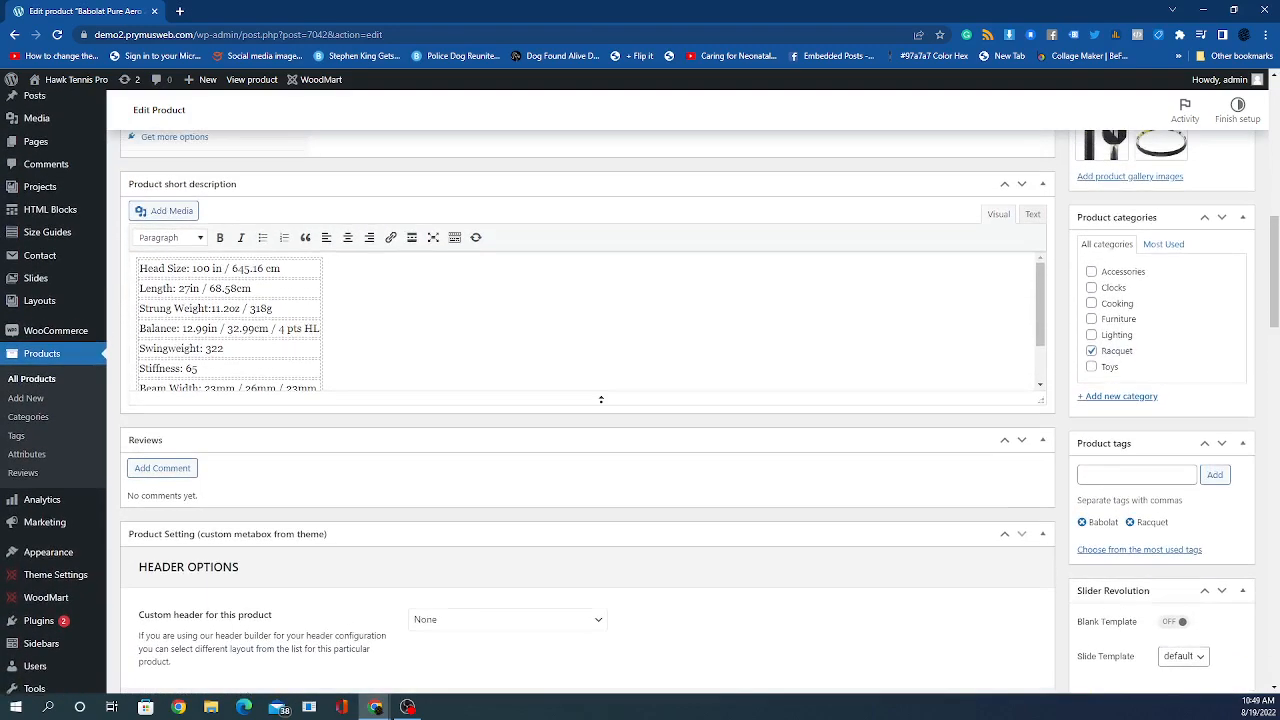
left_click(616, 511)
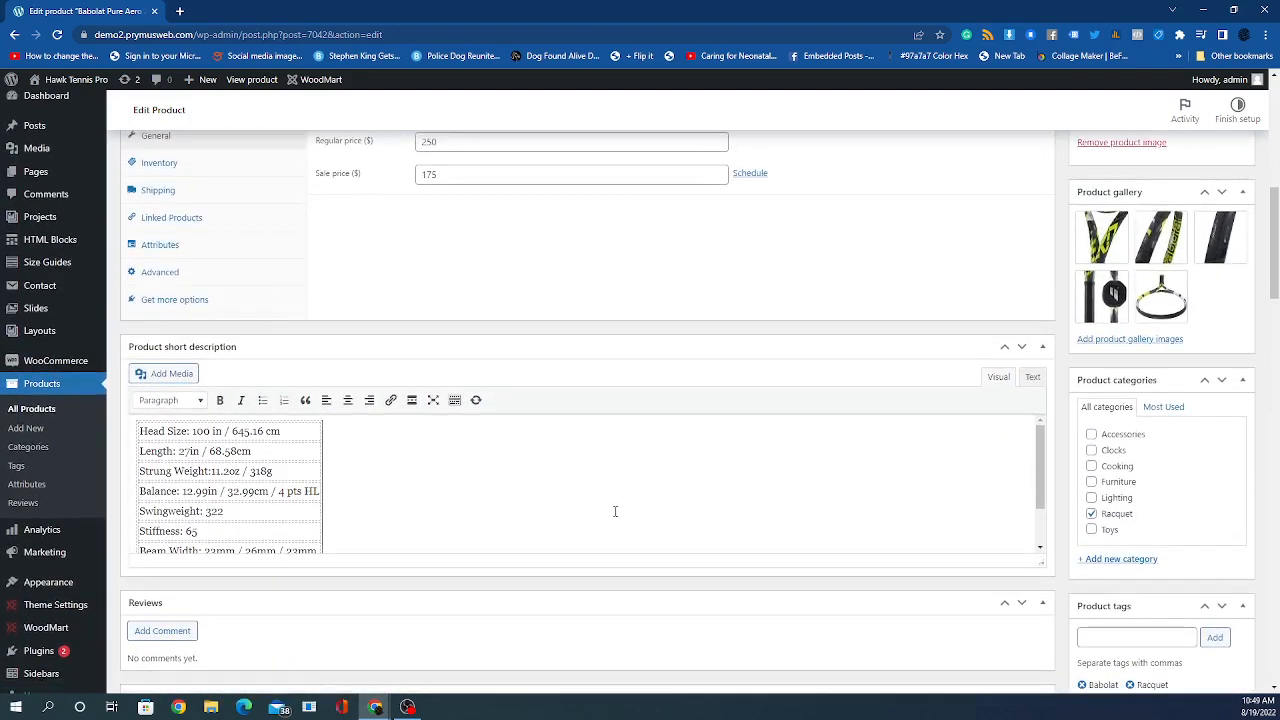
key("ctrl+a")
key("ctrl+c")
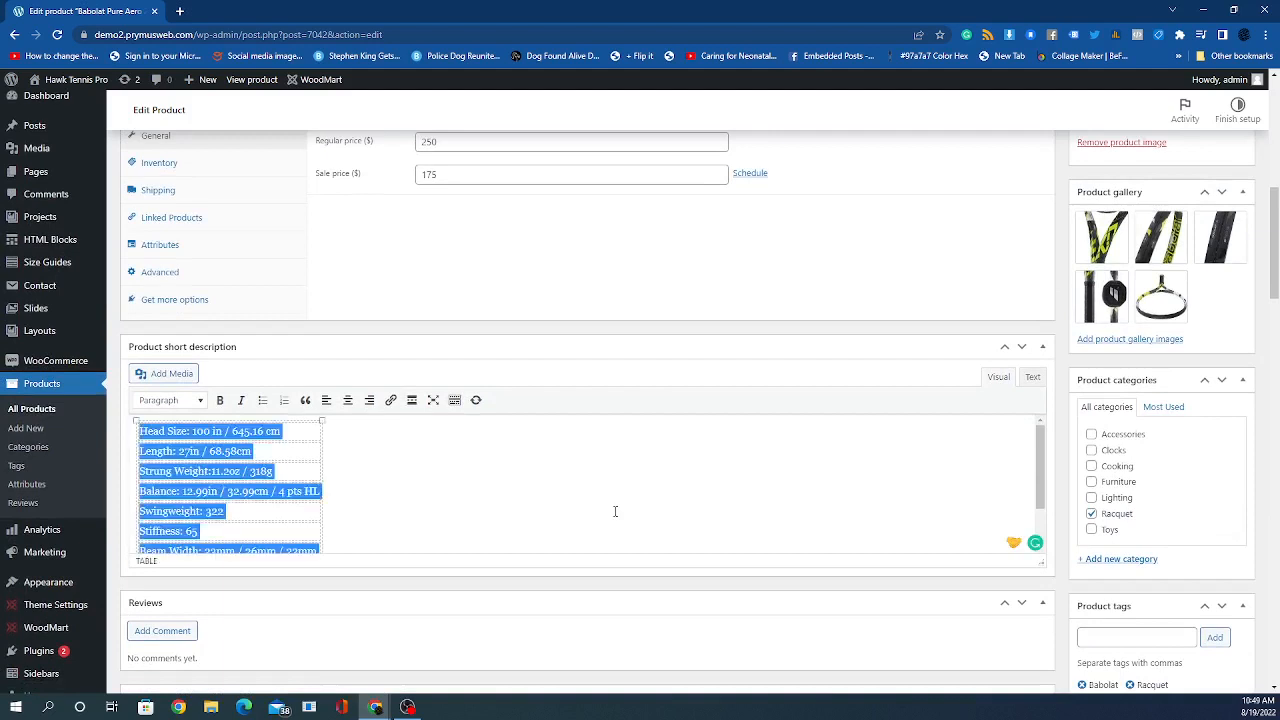
key("BackSpace")
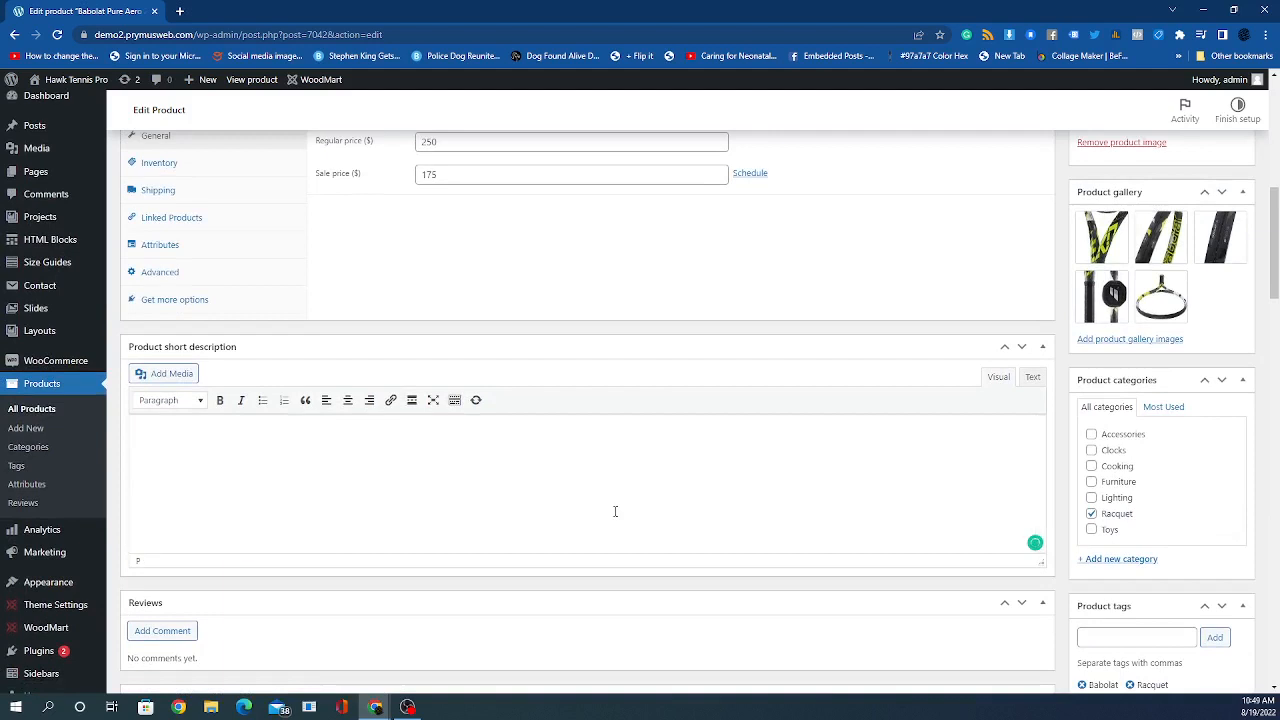
type("With its \"best of class\" combination of speed, spin, and power, the Pure Aero is one of the most popular and versatile racquets ever made. At 11.2 ounces strung and boasting a zippy sub-325 swing weight, this stick delivers easy acceleration from the baseline and quick handling at the net. It also possesses the kind of spin-friendly precision and raw power that is dangerous in the hands of aggressive players. For 2022, in addition to a more arm-friendly flex point, Babolat adds comfort with NF² Technology, which uses flax inserts in the handle and upper hoop to soften ball impact. Babolat also updates its FSI Spin technology with slightly tighter string spacing. The result is greater control (and confidence) when maximizing stroke speed in the service of power and spin. Intermediate and advanced players looking for a speedy spin monster with surgical targeting will love this update.")
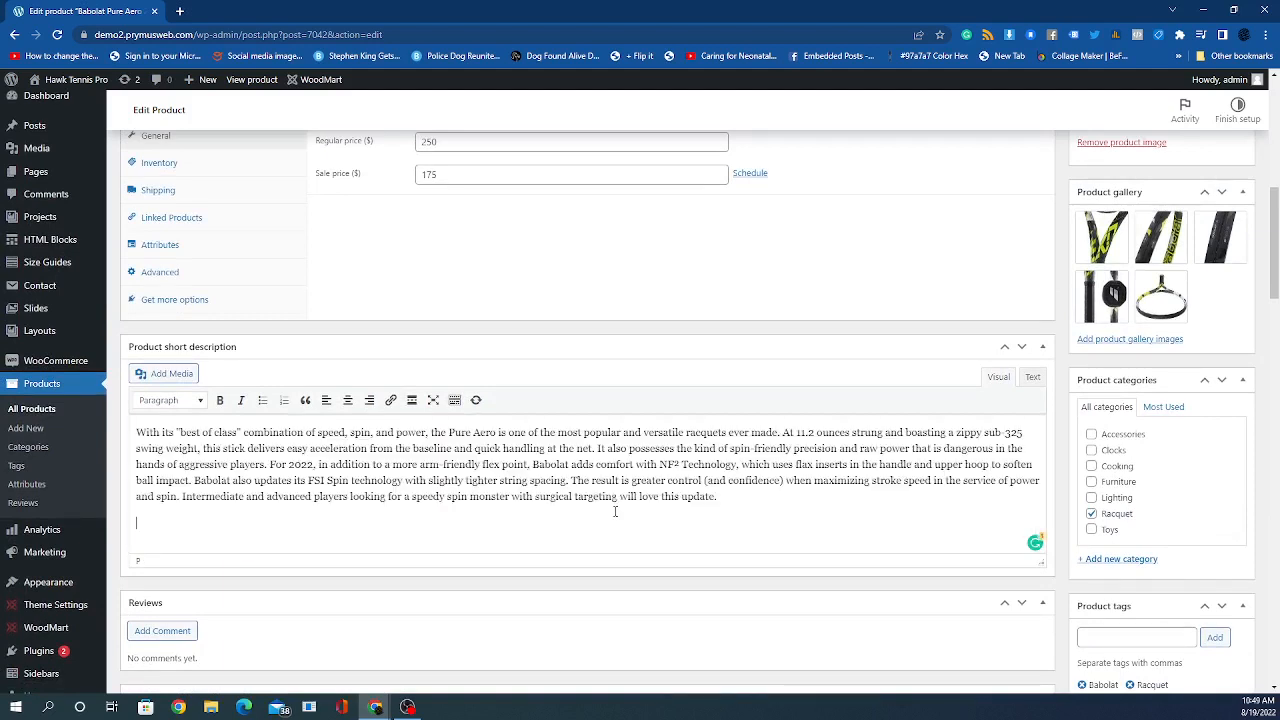
- Paste the racquet specifications table into the empty main product description and update the product
scroll(951, 307, "up", 5)
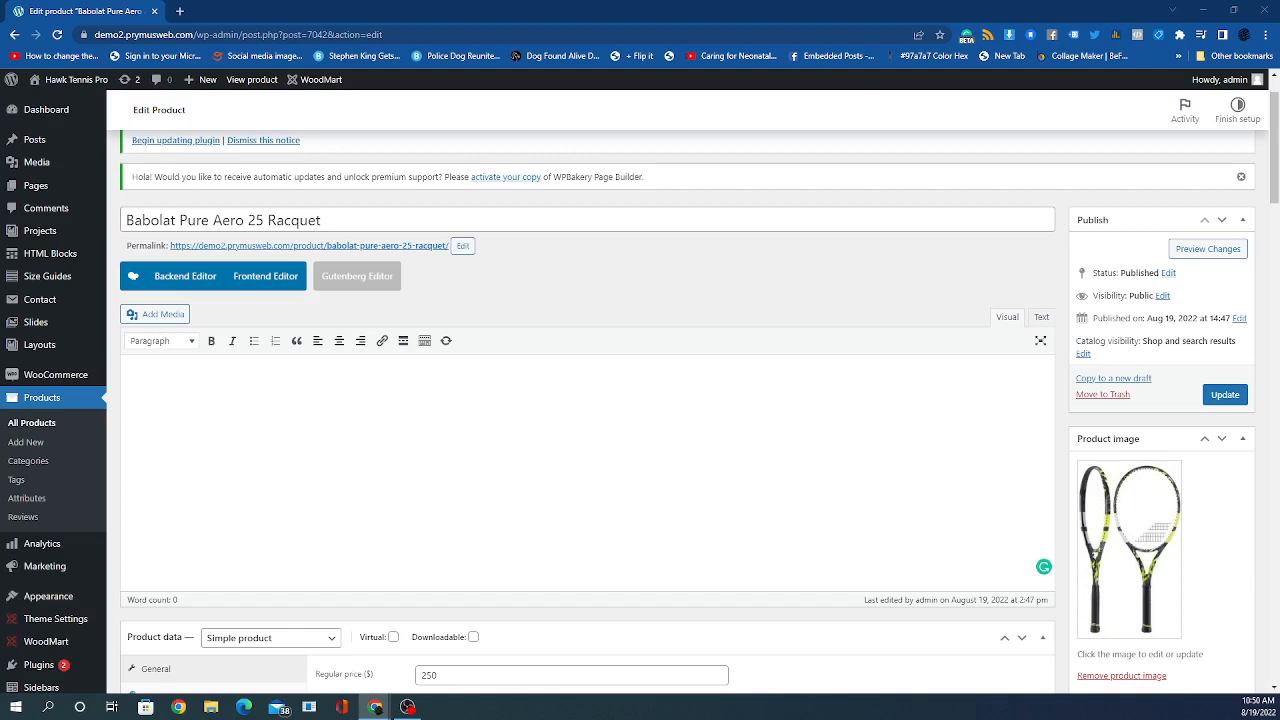
right_click(203, 373)
left_click(234, 483)
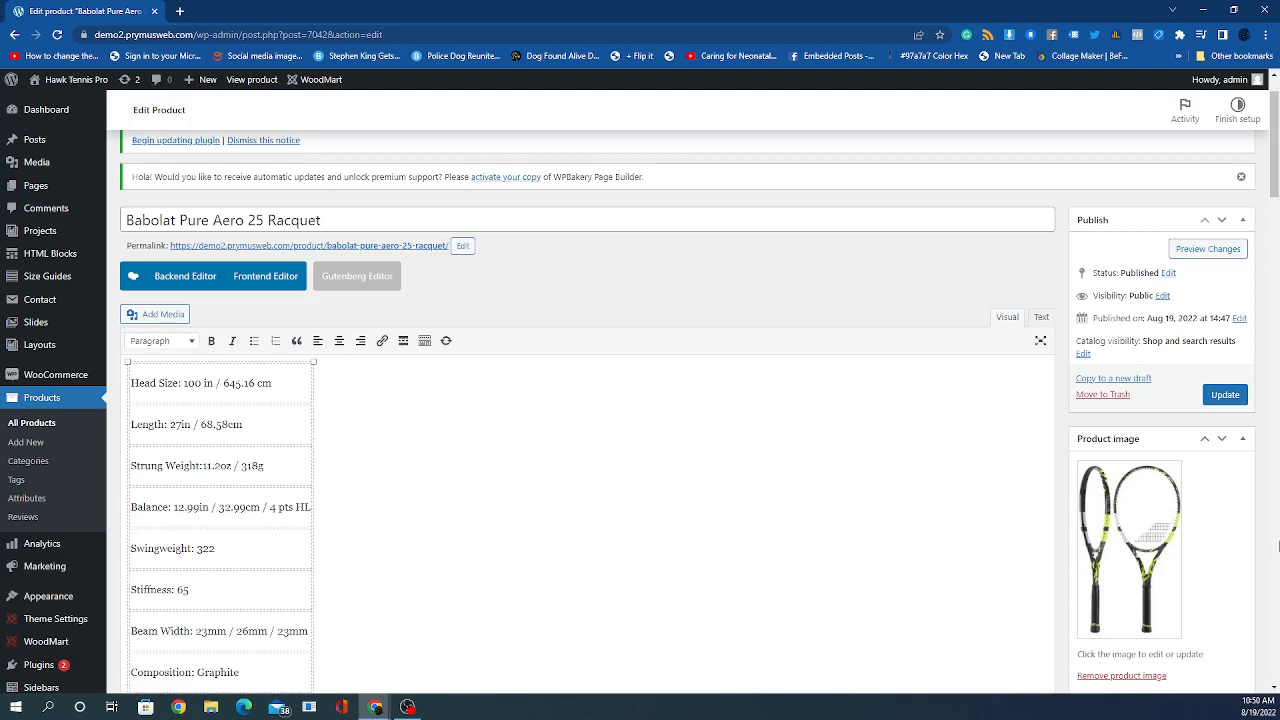
left_click(1222, 395)
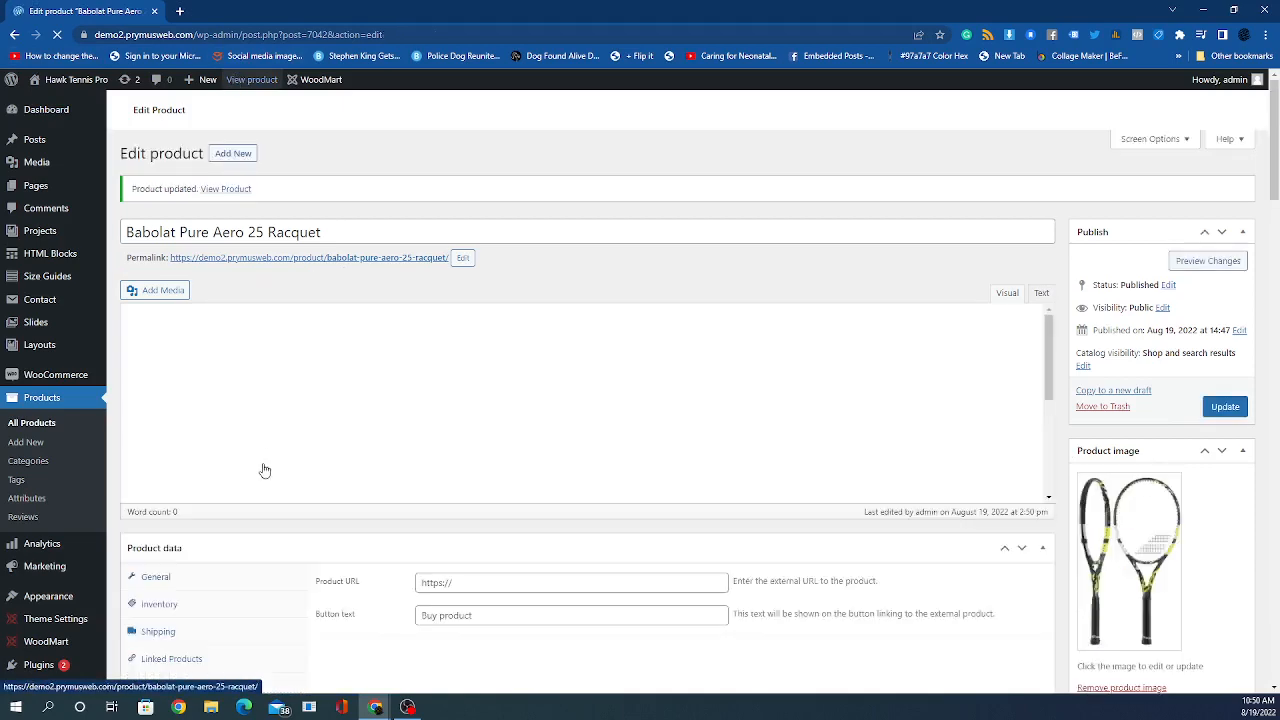
- View the live product page and examine where the swapped description paragraph and specifications table appear
left_click(242, 84)
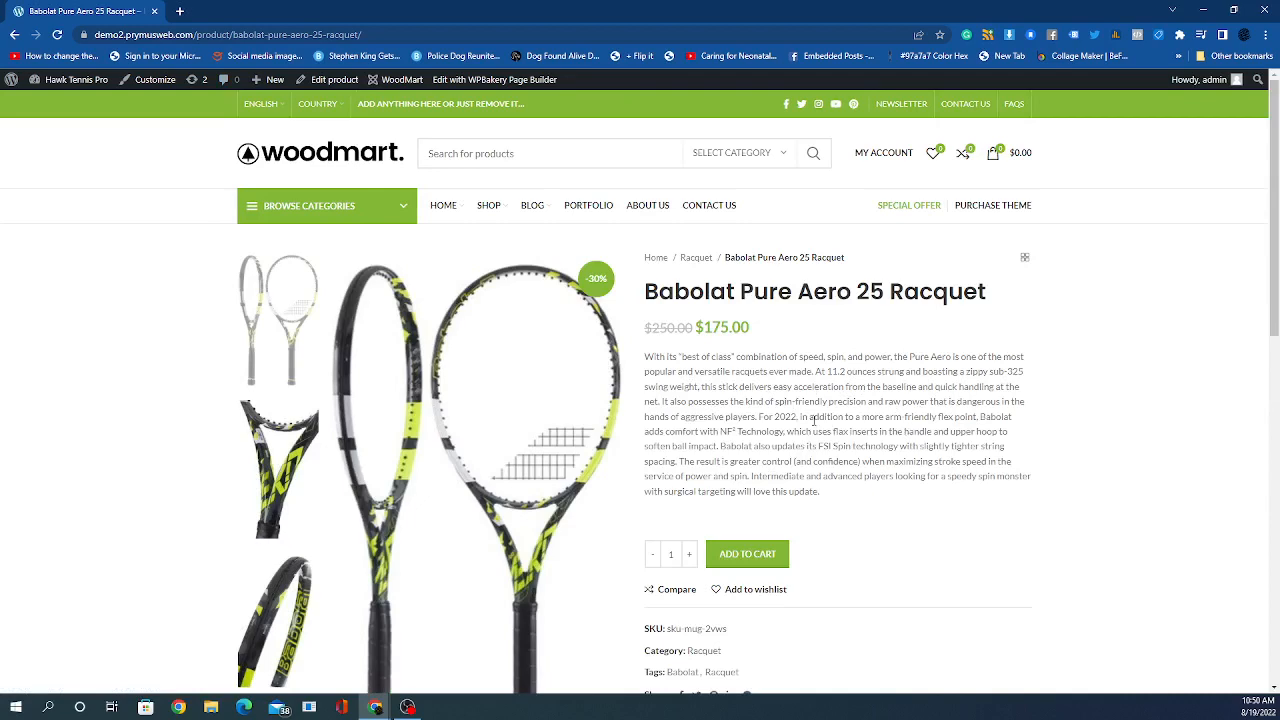
scroll(779, 471, "down", 4)
scroll(267, 487, "down", 2)
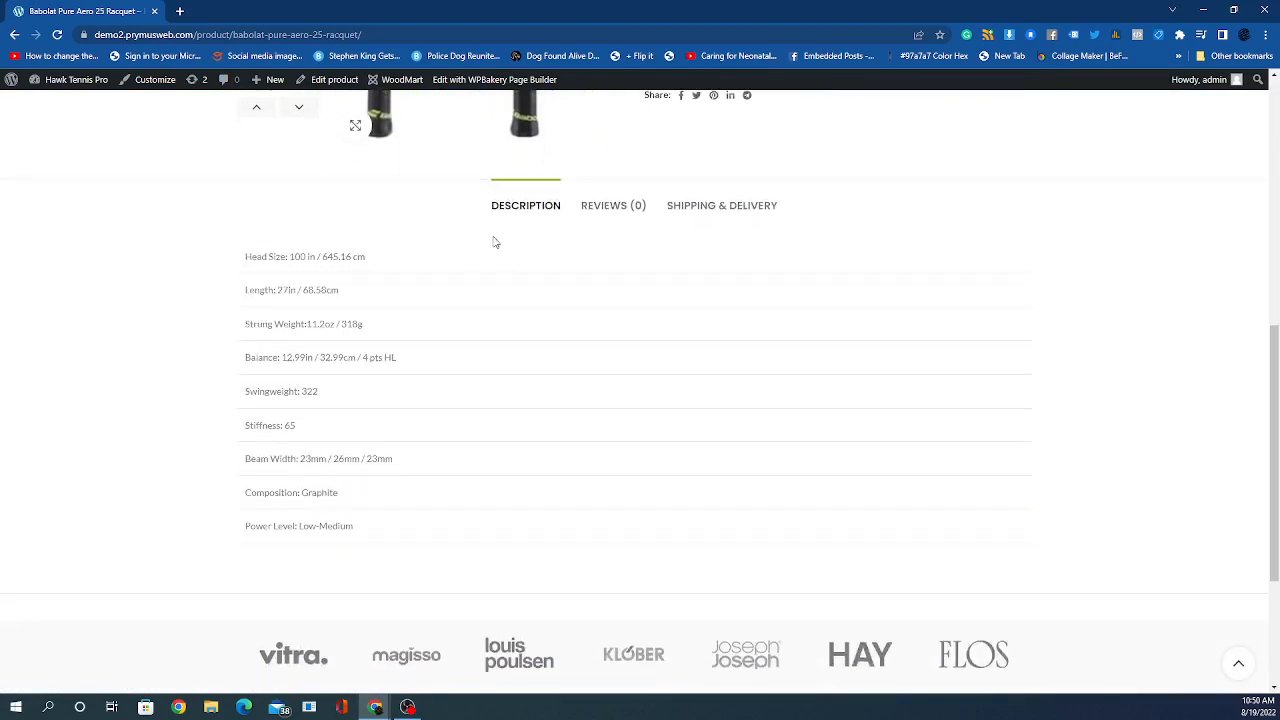
scroll(365, 421, "up", 4)
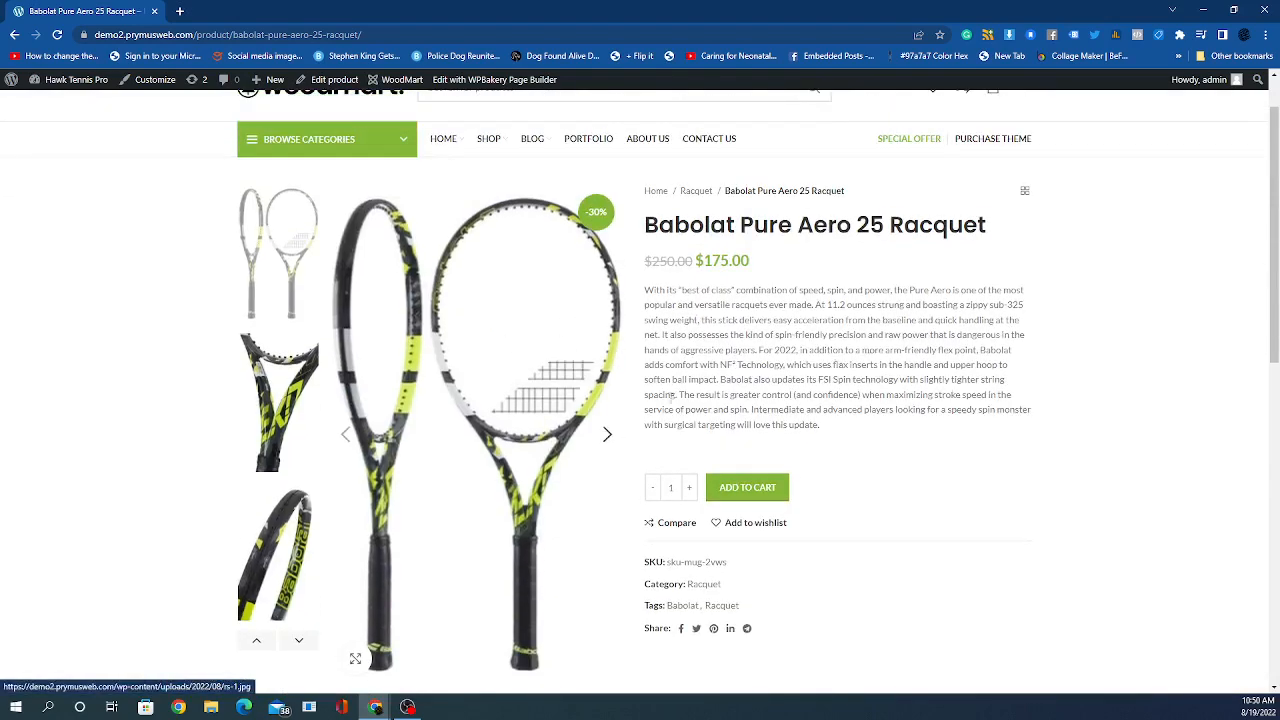
scroll(921, 364, "down", 1)
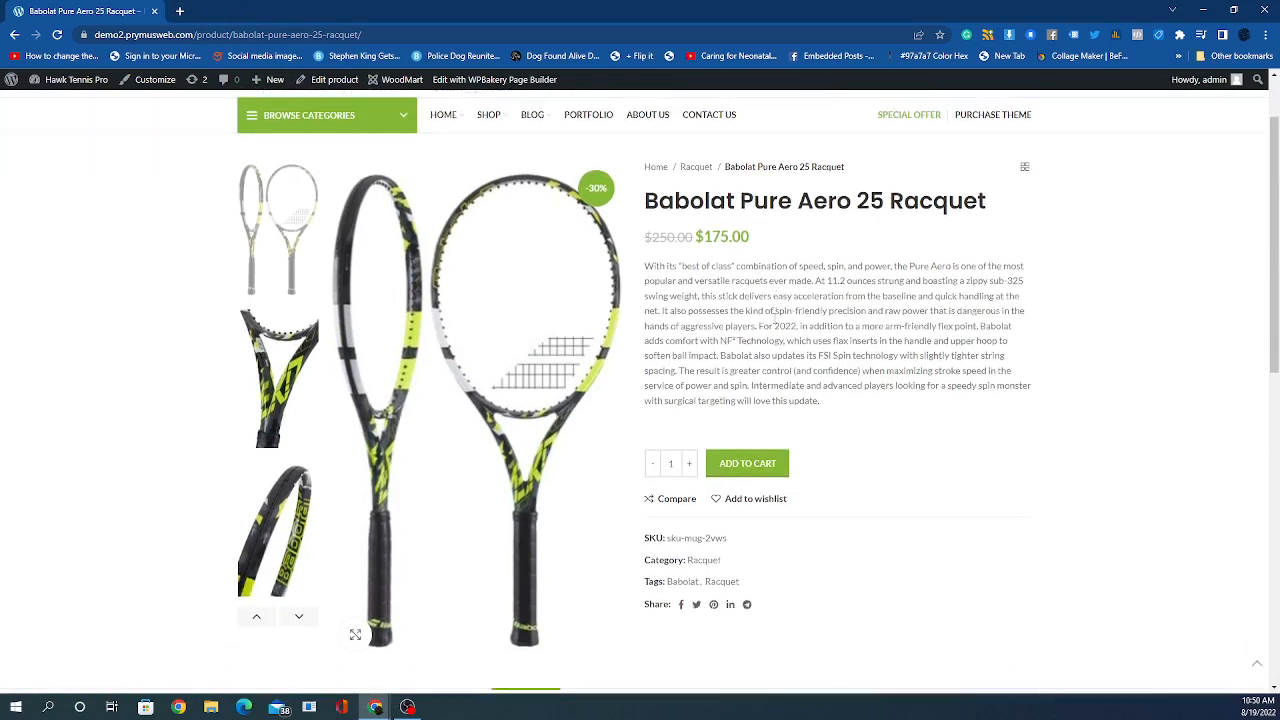
scroll(665, 305, "up", 2)
scroll(660, 315, "down", 5)
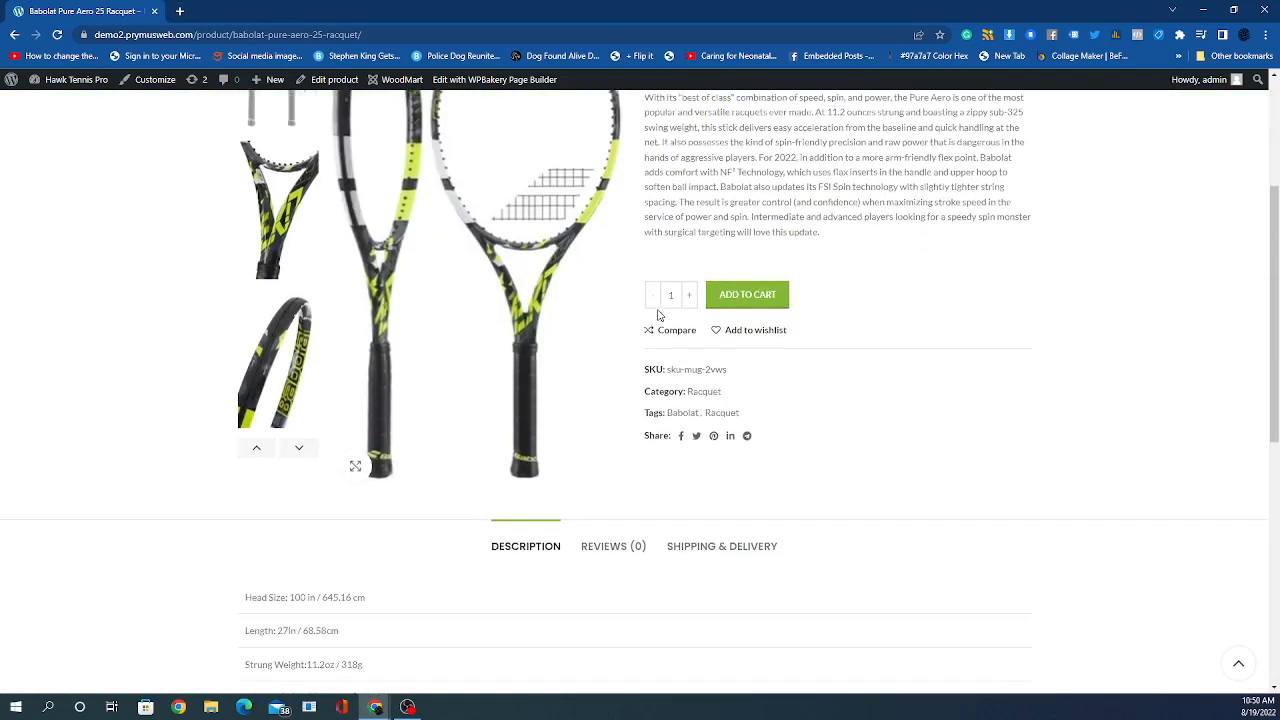
scroll(645, 330, "down", 1)
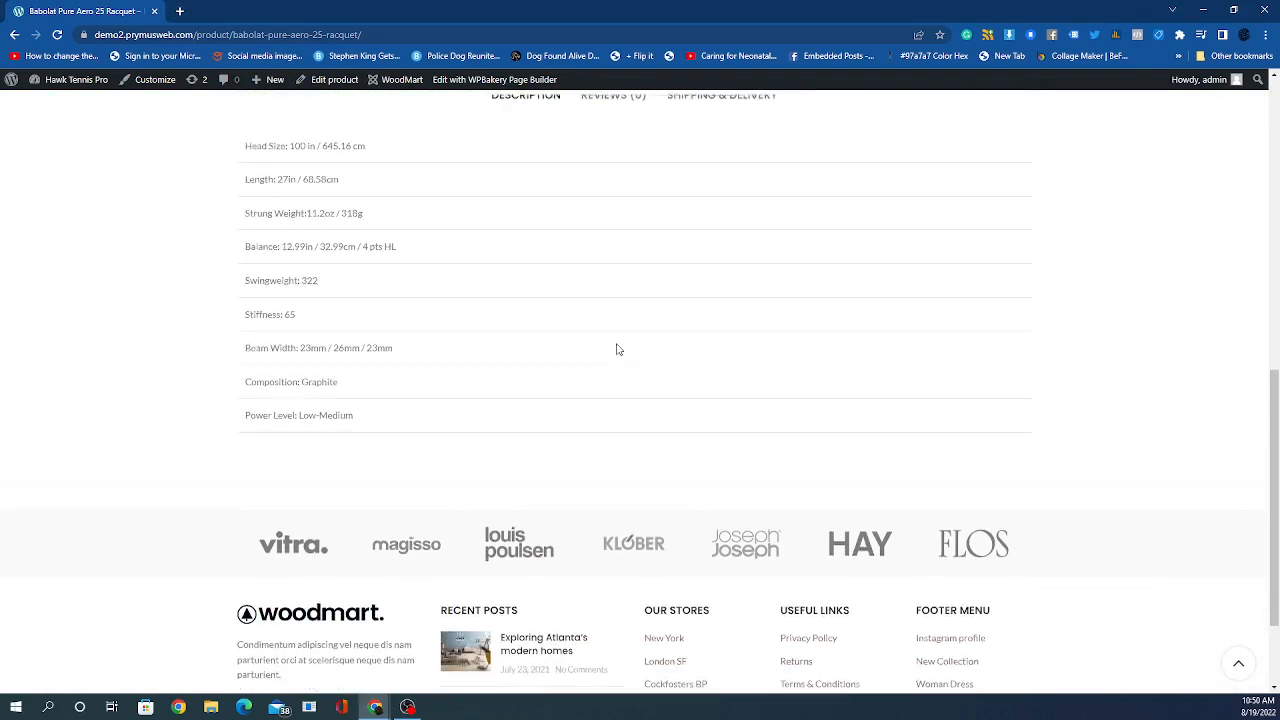
scroll(614, 349, "up", 6)
scroll(603, 386, "up", 1)
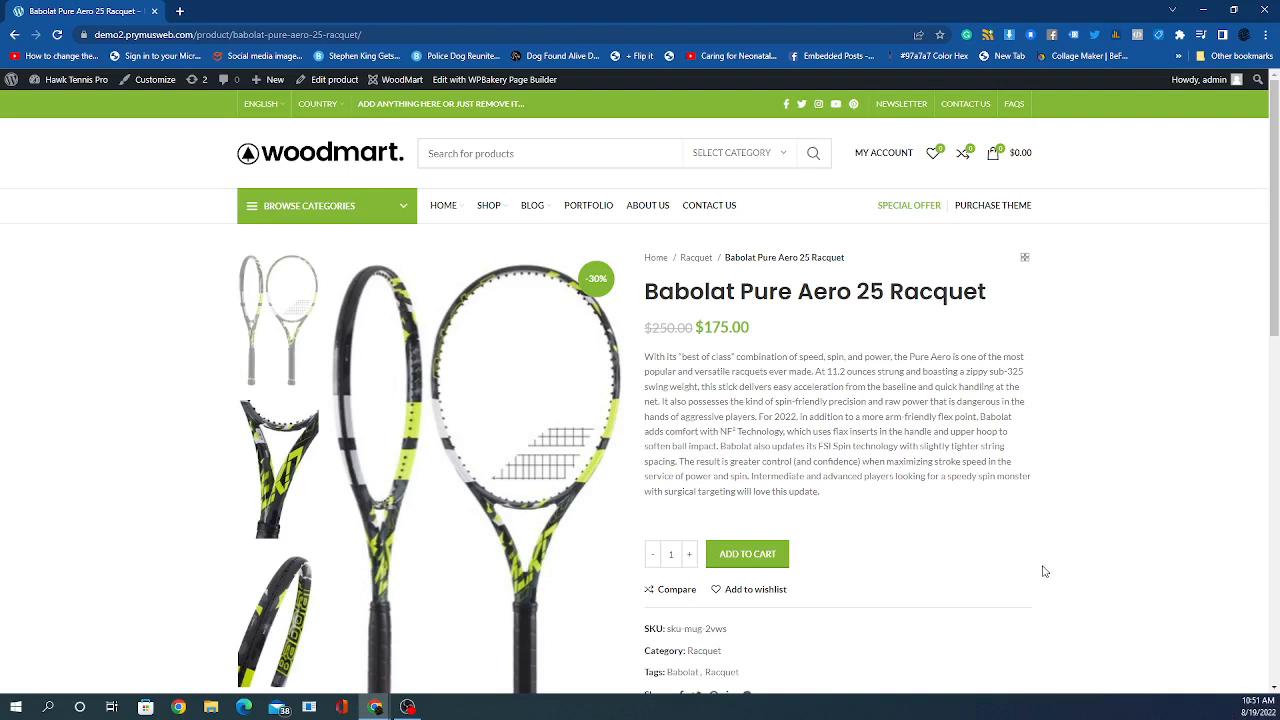
left_click(412, 710)
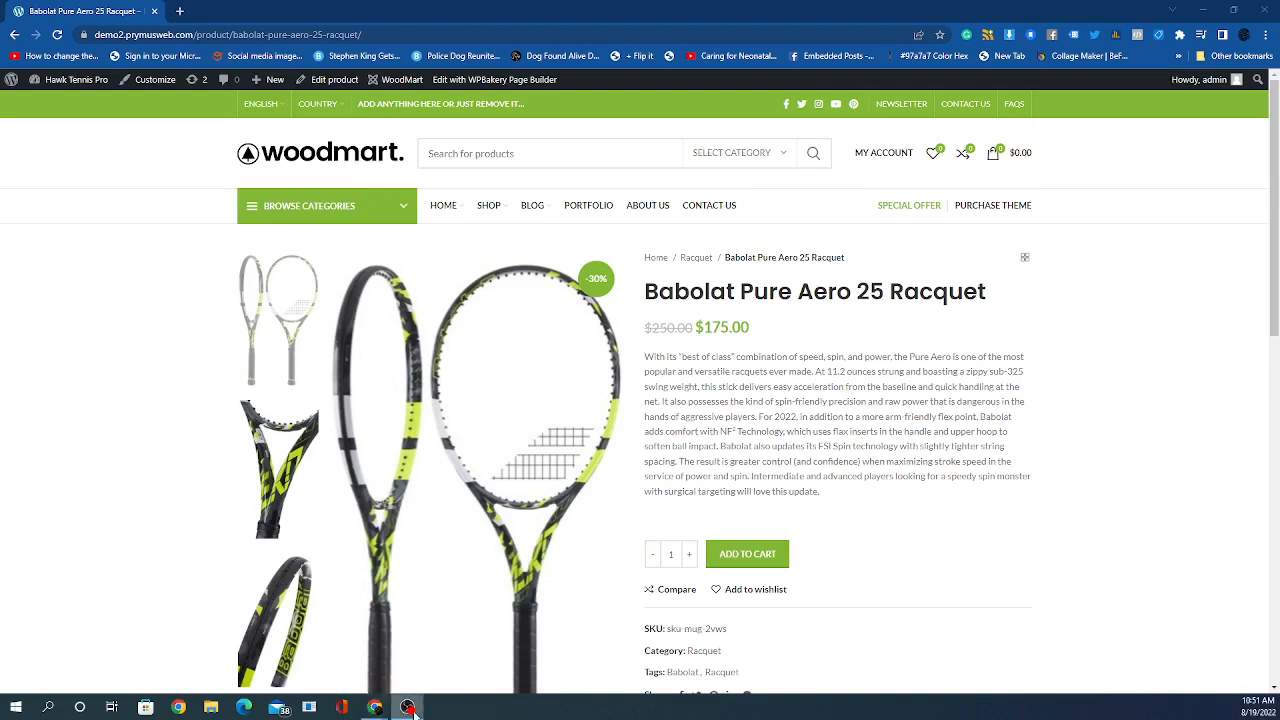